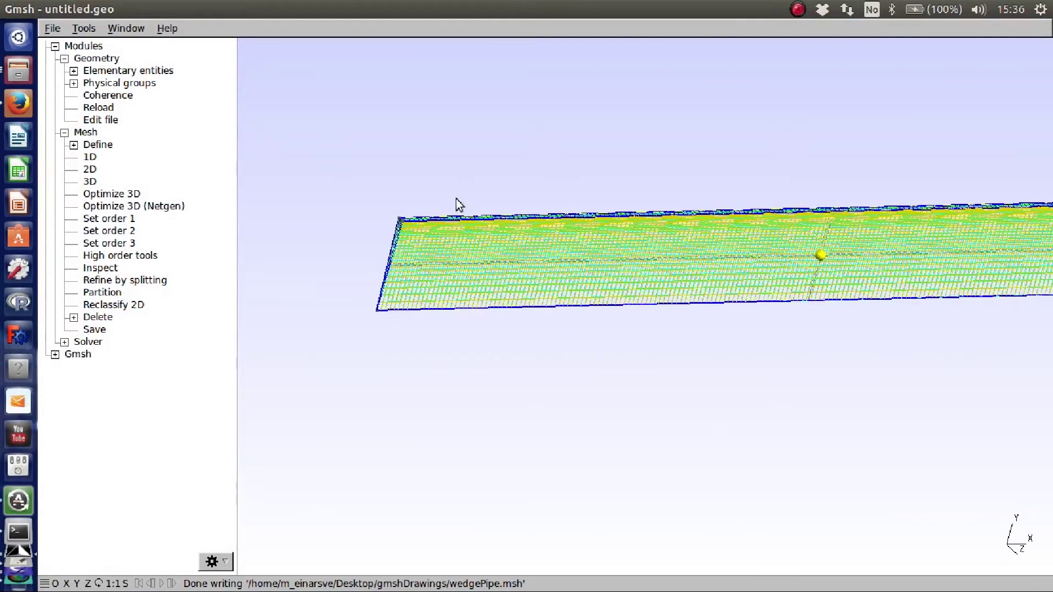
Step: Zoom in on the meshed wedge and tilt it to inspect it at an angle
scroll(278, 357, down, 5)
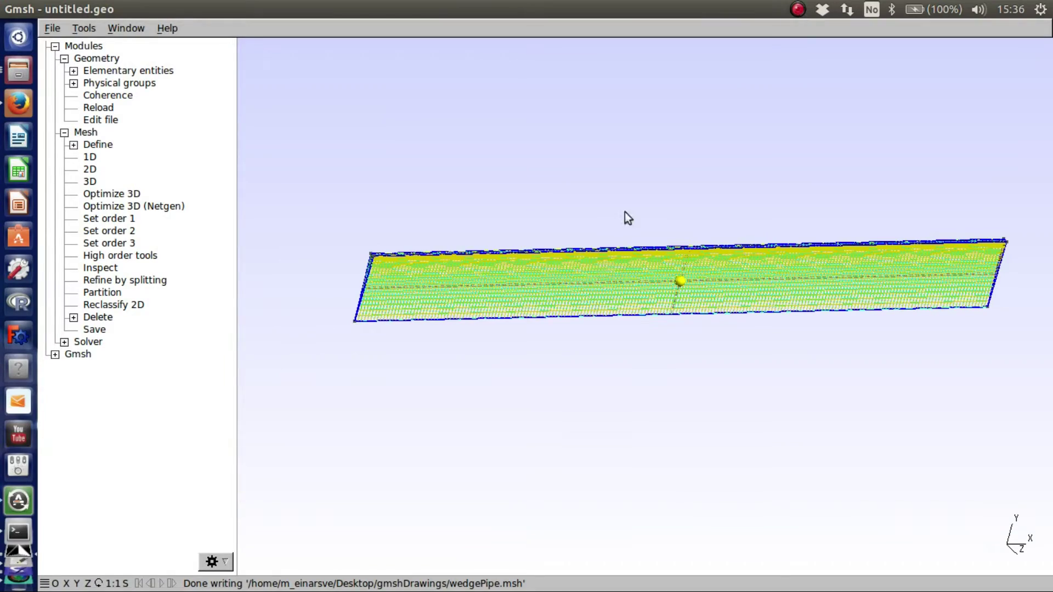
drag(639, 230, 726, 213)
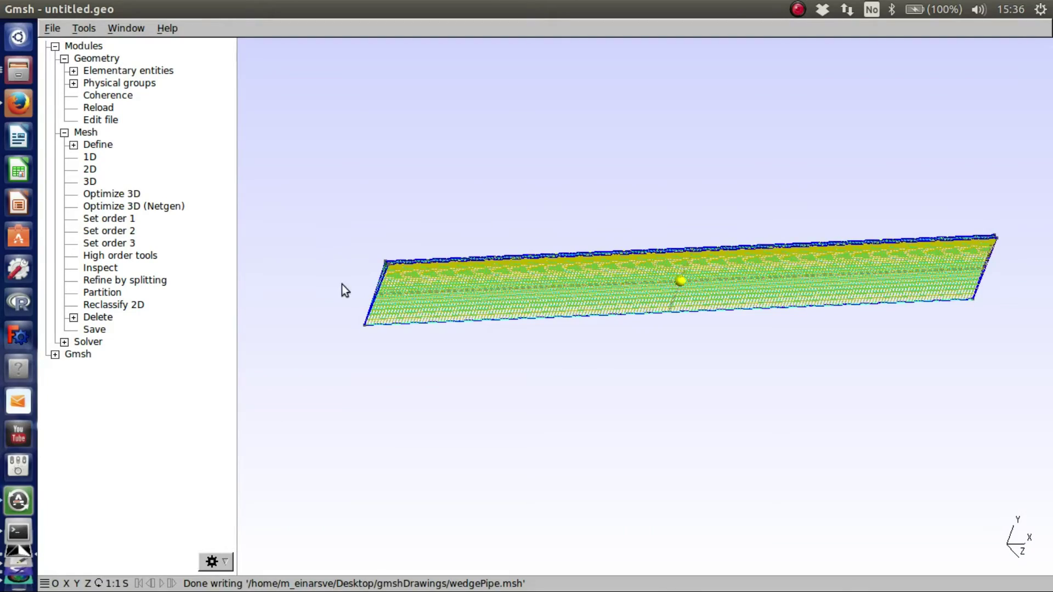
scroll(343, 285, up, 6)
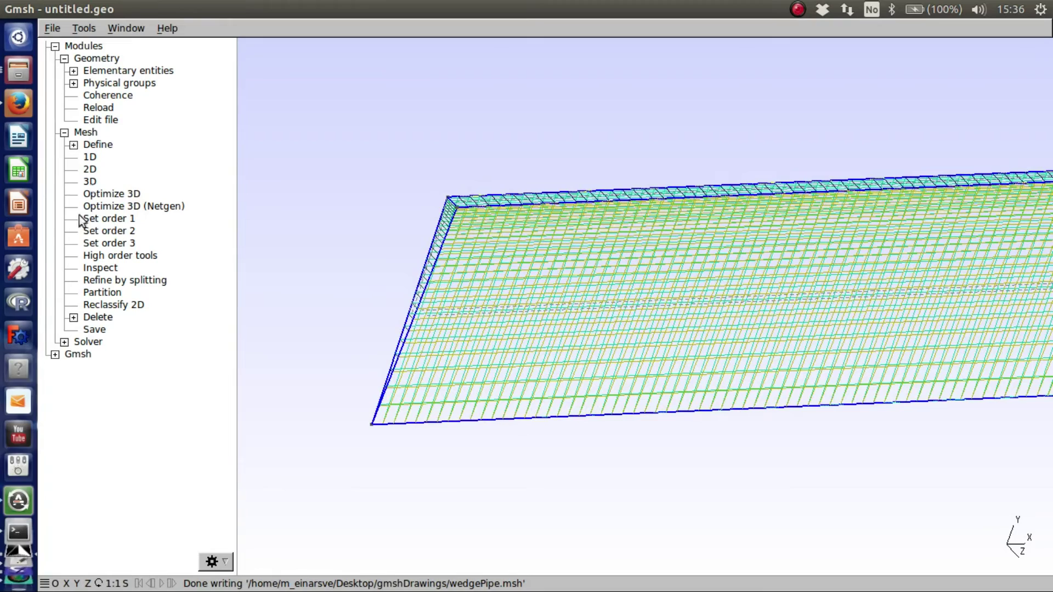
Step: Review wedgePipe.geo's point and line definitions, Pi/90 Rotate block and Extrude block in gedit
click(16, 476)
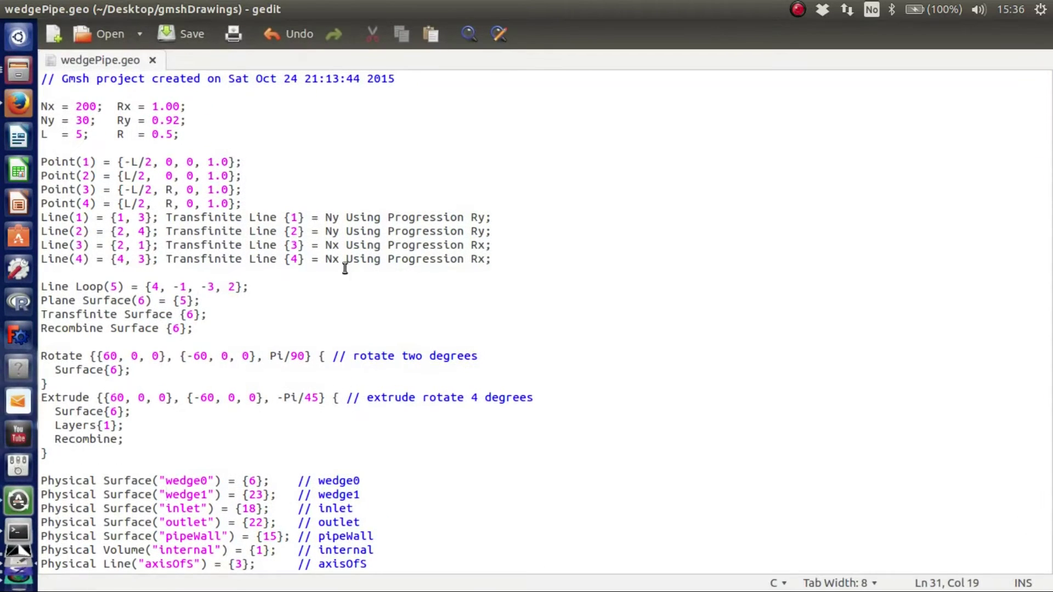
drag(515, 262, 1, 167)
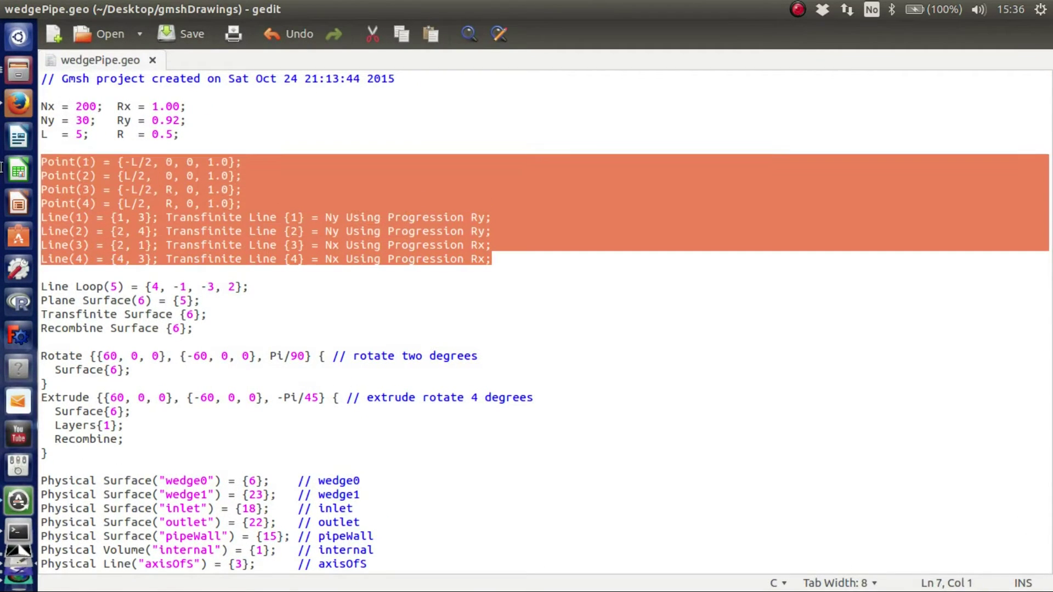
click(219, 342)
drag(130, 385, 47, 359)
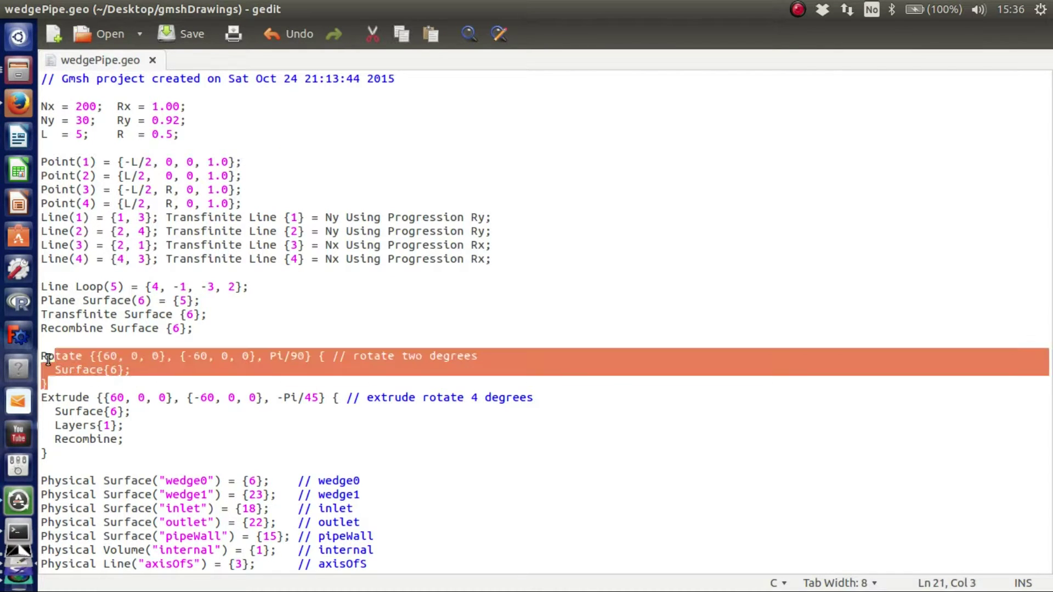
click(263, 357)
drag(269, 356, 305, 357)
click(231, 421)
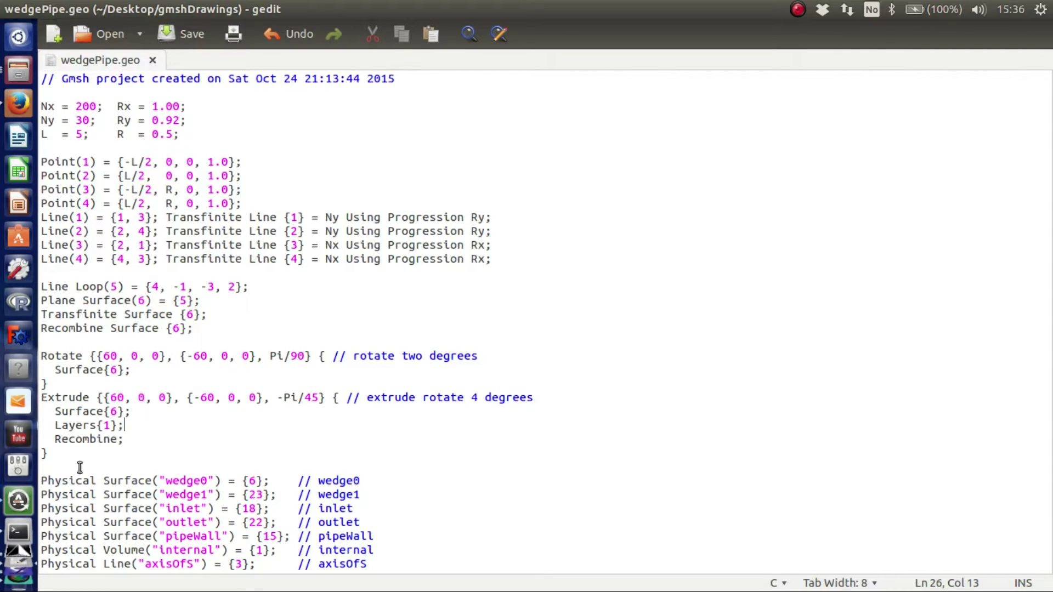
drag(84, 465, 37, 397)
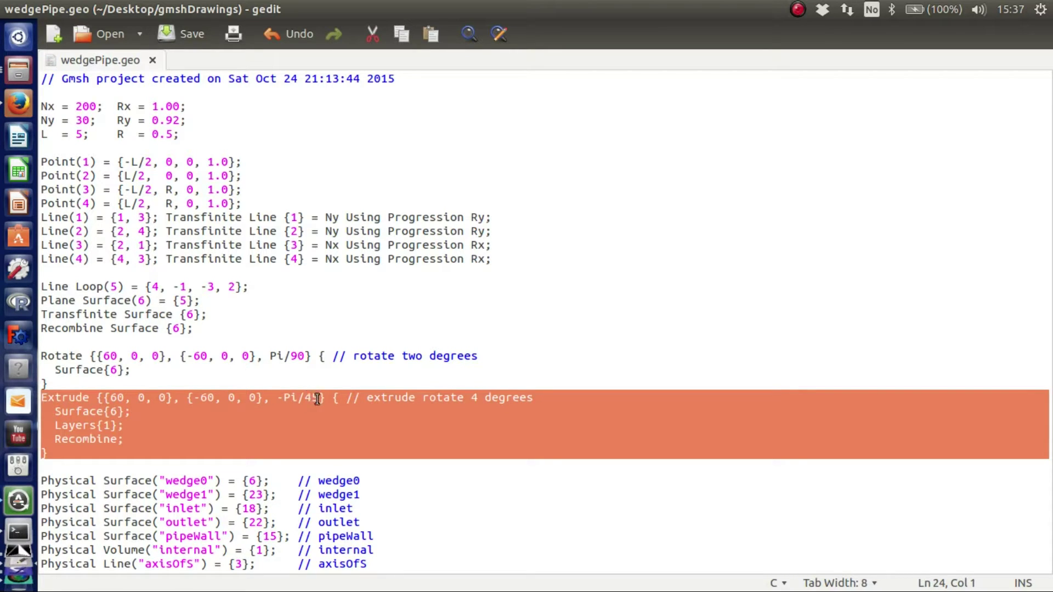
drag(326, 402, 280, 438)
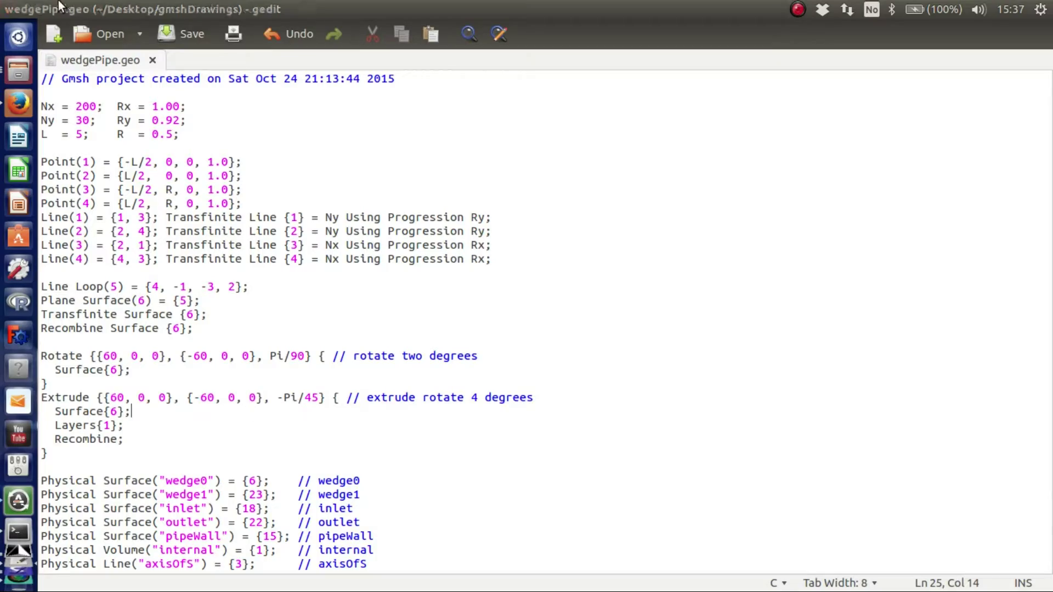
Step: Return to Gmsh and rotate, zoom and tilt the wedge mesh
click(26, 8)
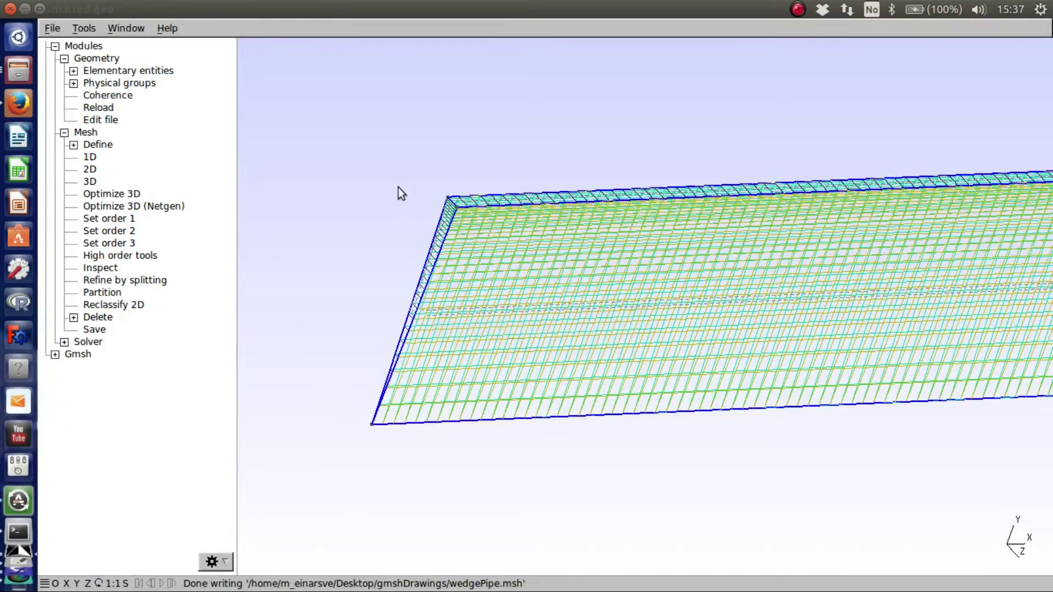
drag(398, 187, 317, 212)
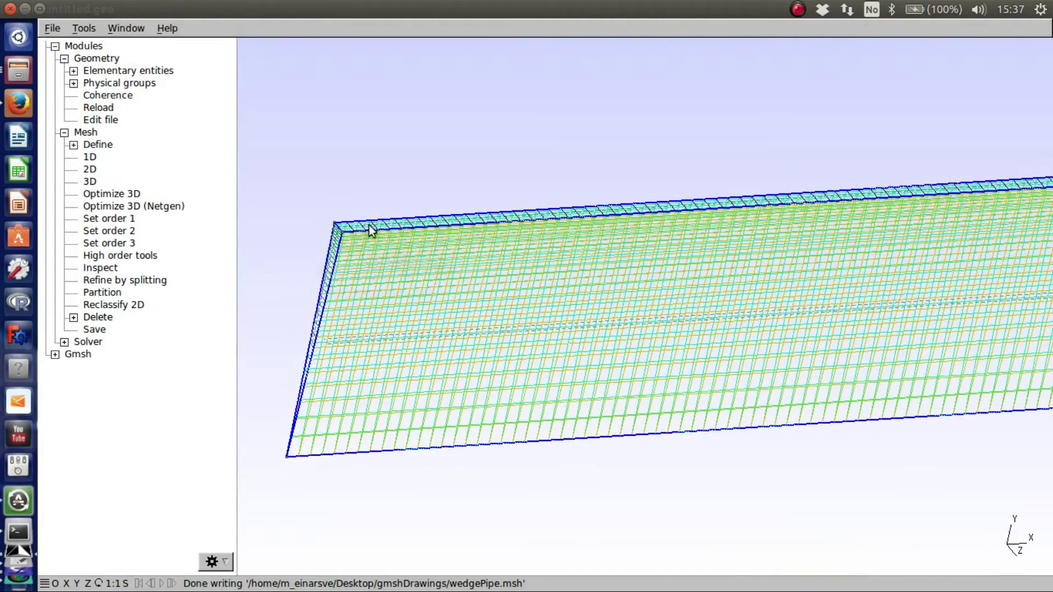
scroll(373, 244, down, 1)
drag(356, 244, 321, 236)
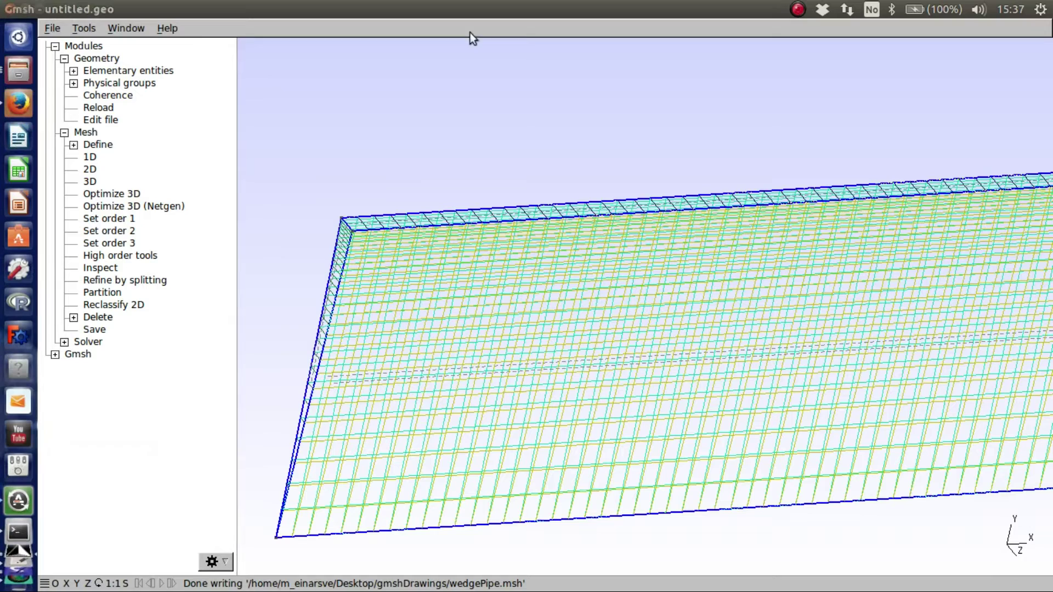
Step: Inspect the Tools > Options Geometry settings without changing them
click(78, 28)
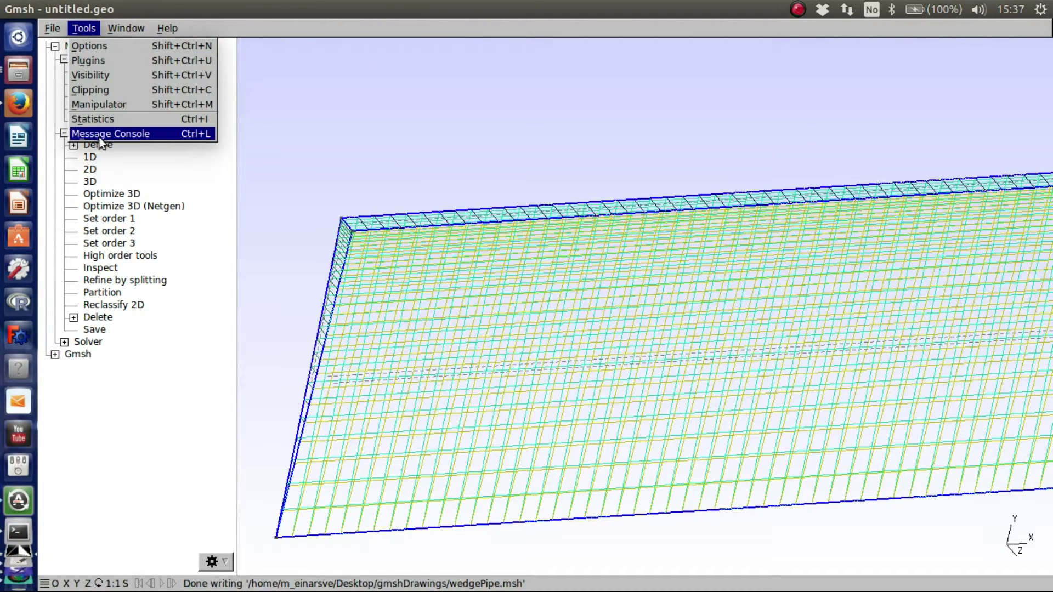
click(91, 46)
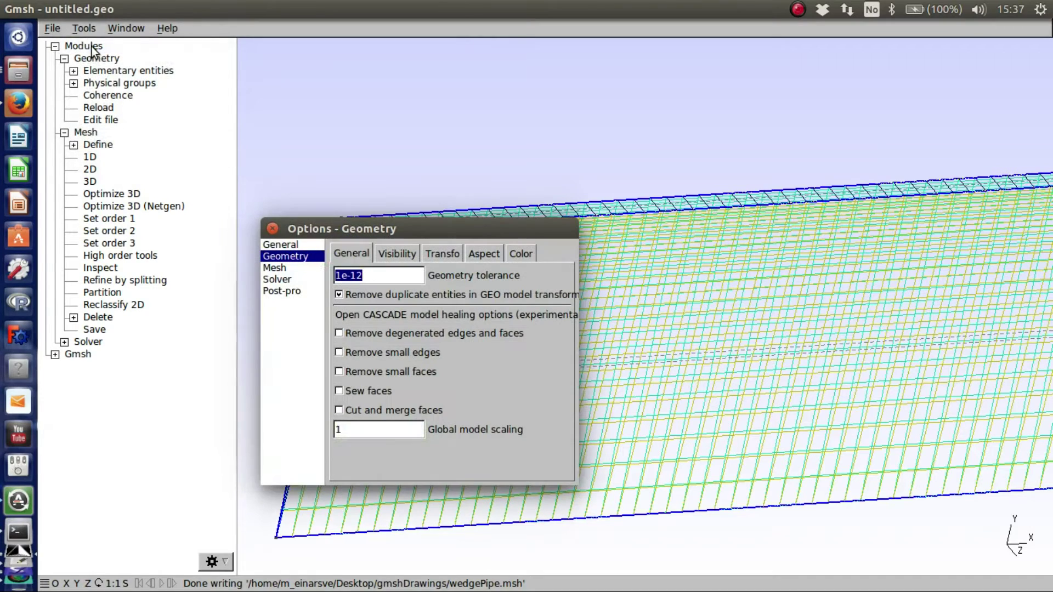
click(382, 274)
click(272, 229)
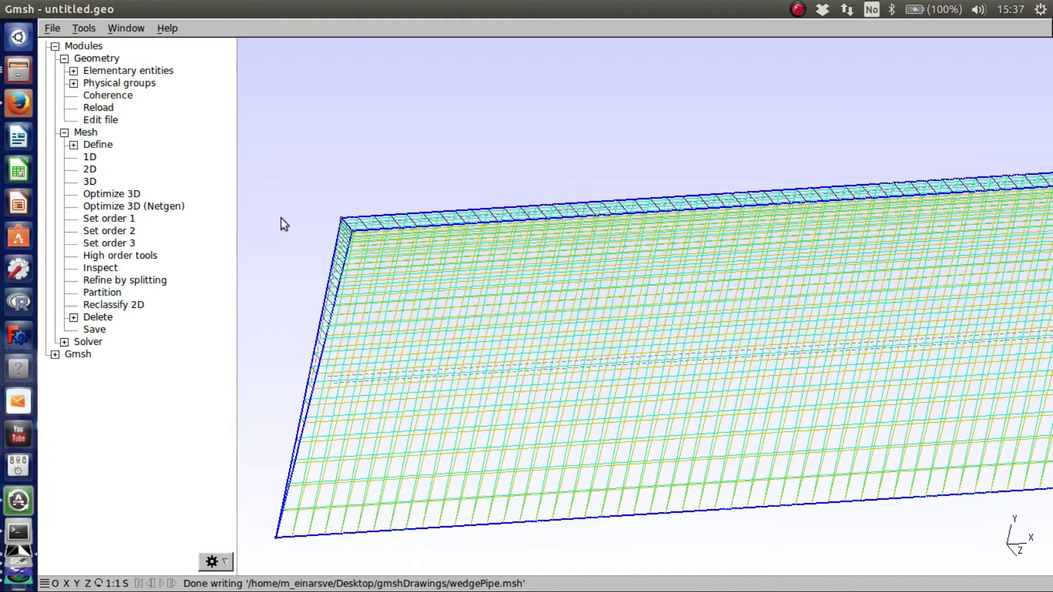
Step: Rotate the mesh slightly, check the File menu without choosing anything, and minimize Gmsh
drag(453, 161, 429, 179)
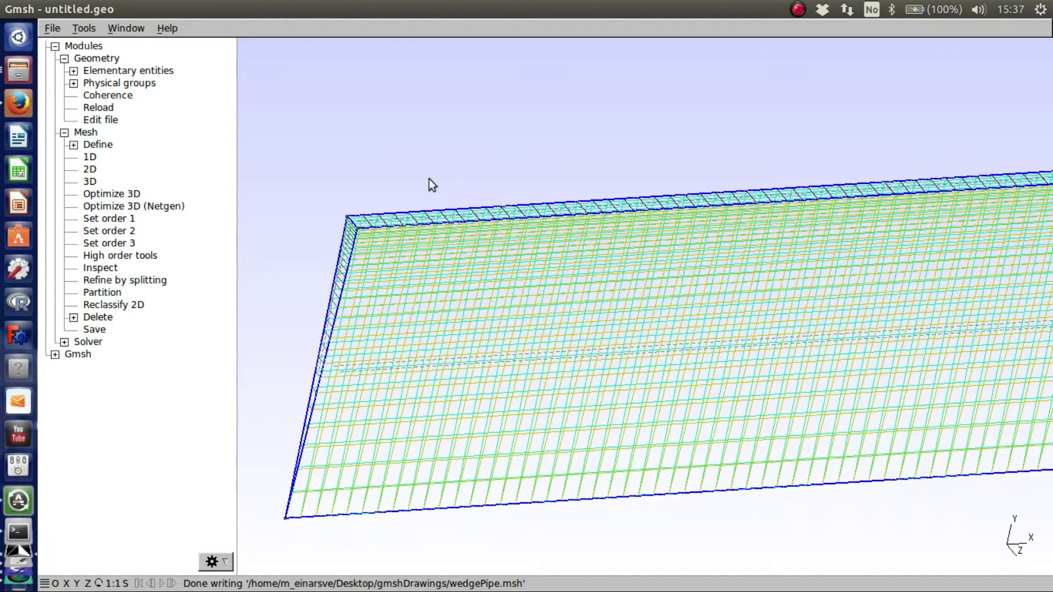
click(61, 25)
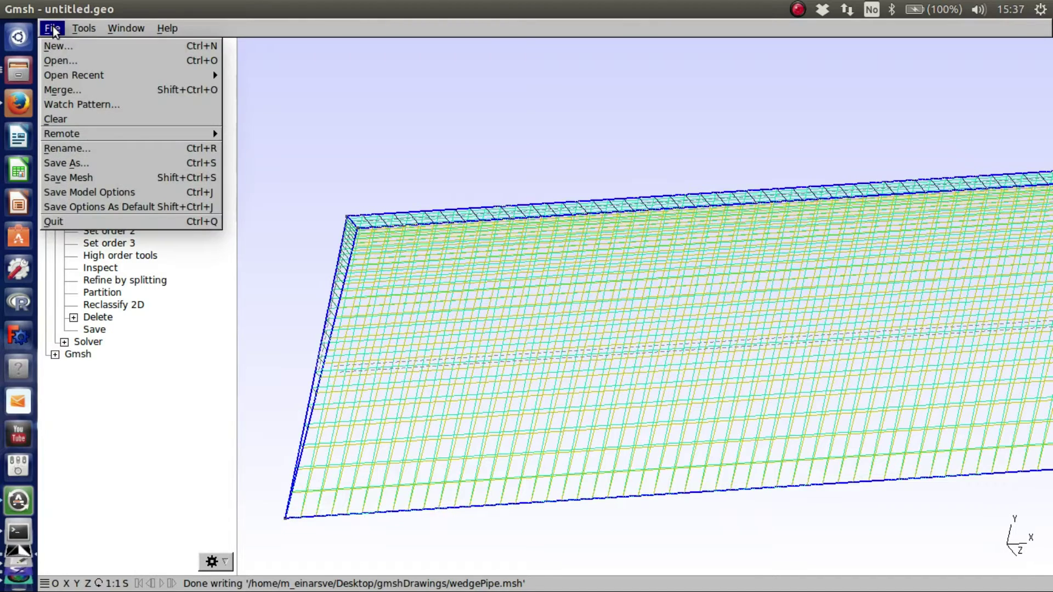
click(351, 166)
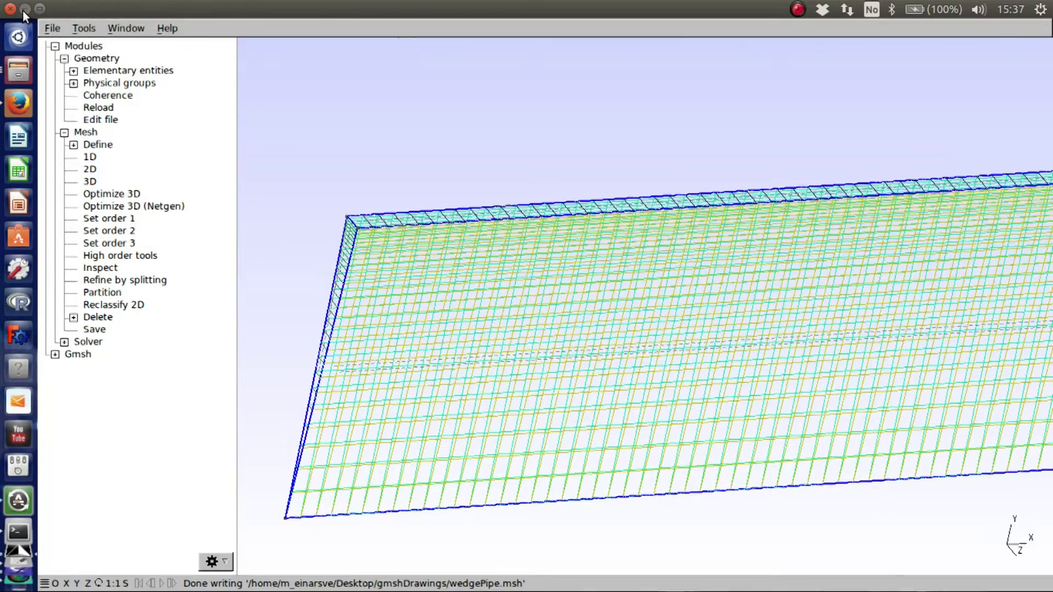
click(24, 10)
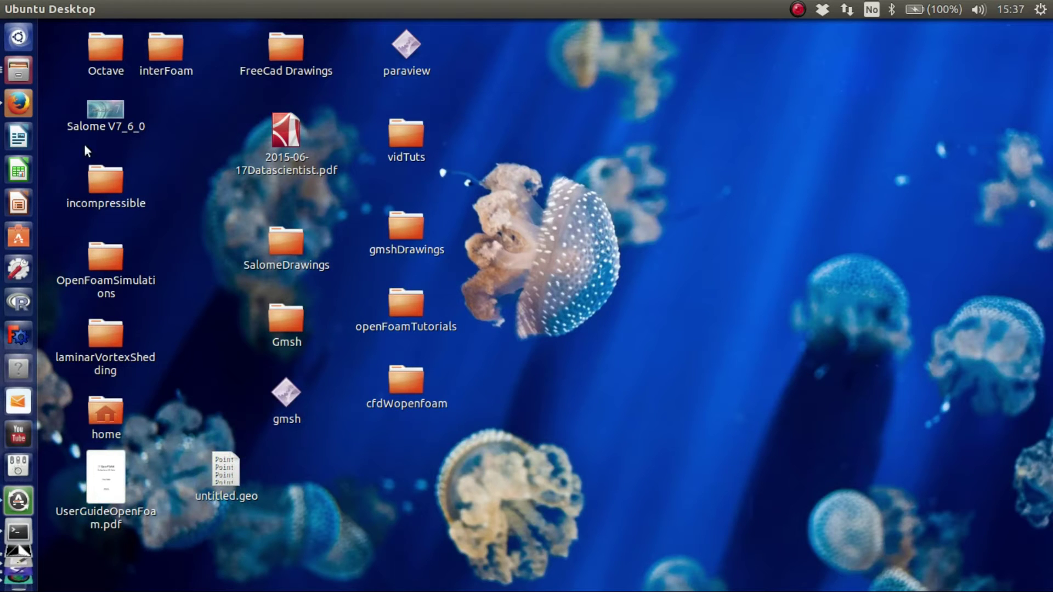
Step: Copy the incompressible/simpleFoam pitzDaily case into the openFoamTutorials folder
double_click(107, 185)
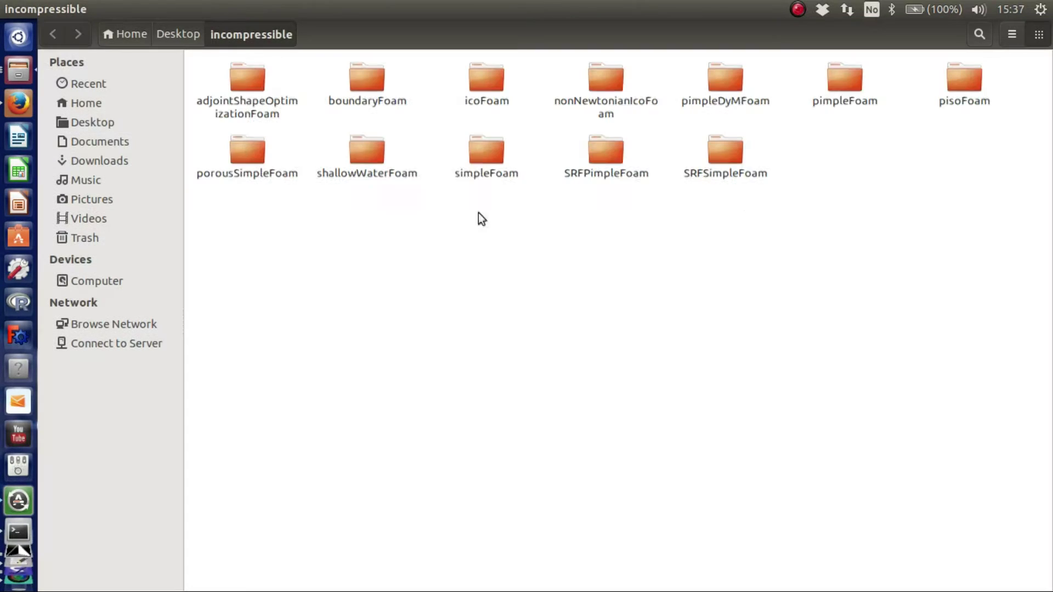
double_click(496, 140)
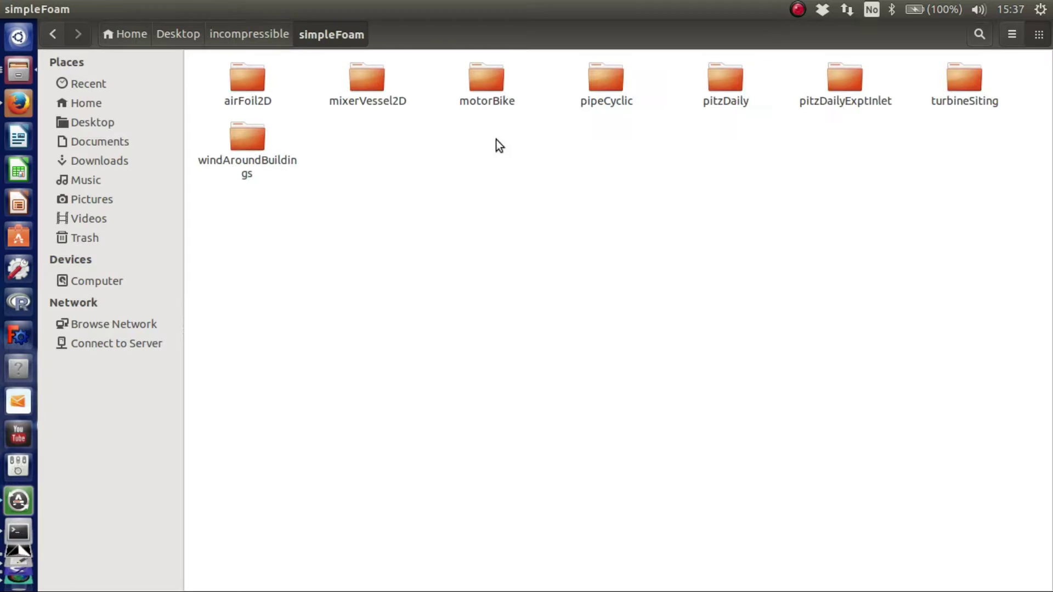
right_click(730, 75)
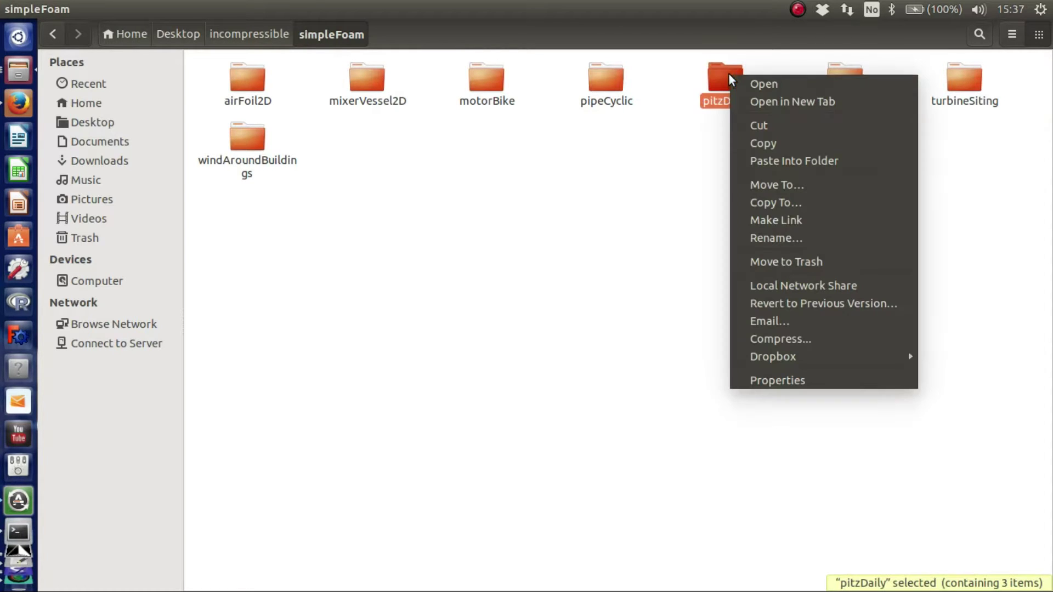
click(778, 141)
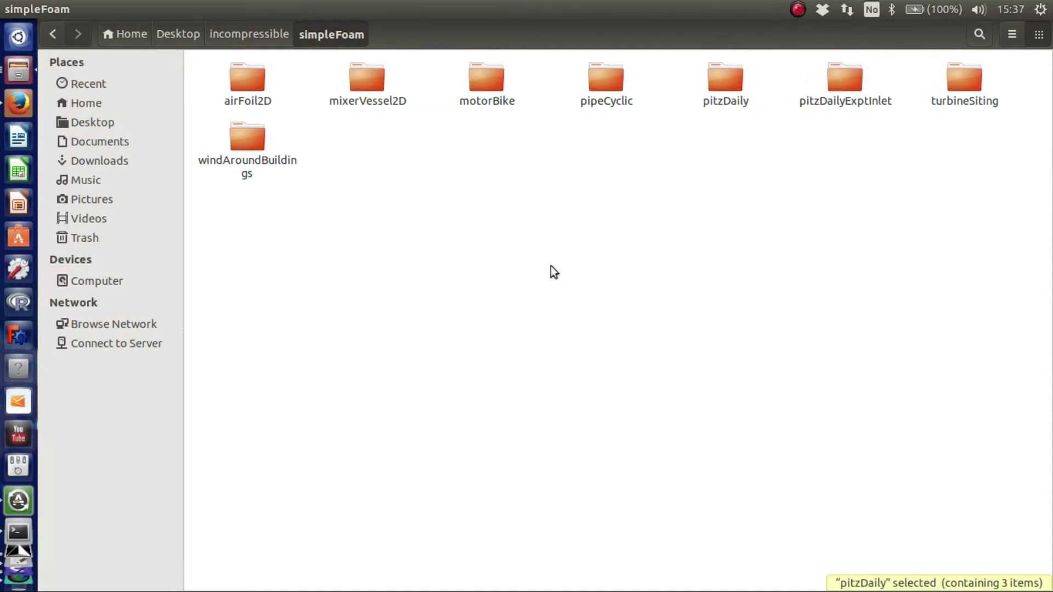
click(25, 75)
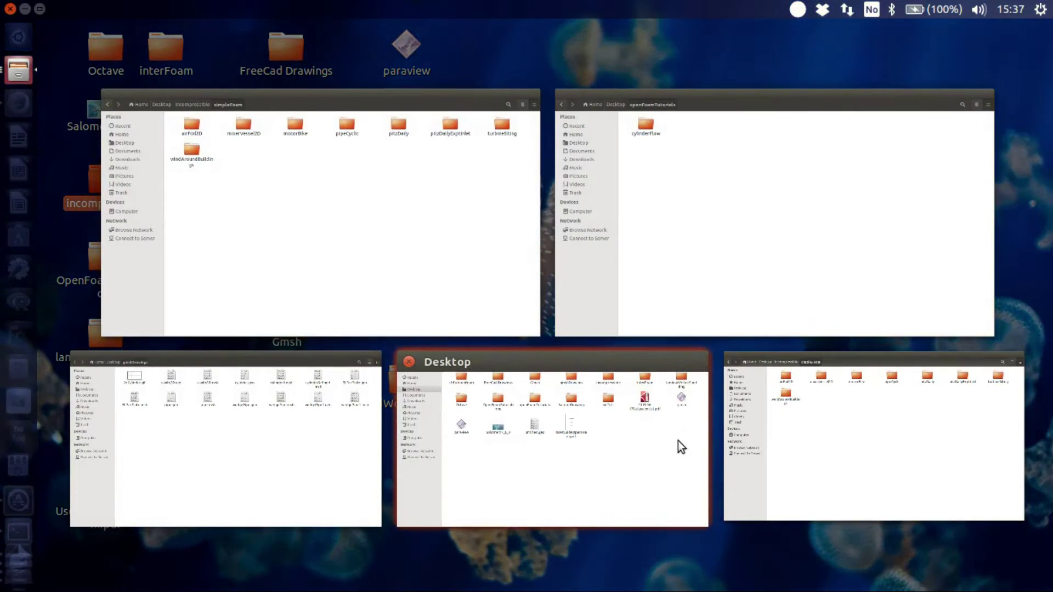
click(758, 216)
right_click(434, 162)
click(481, 239)
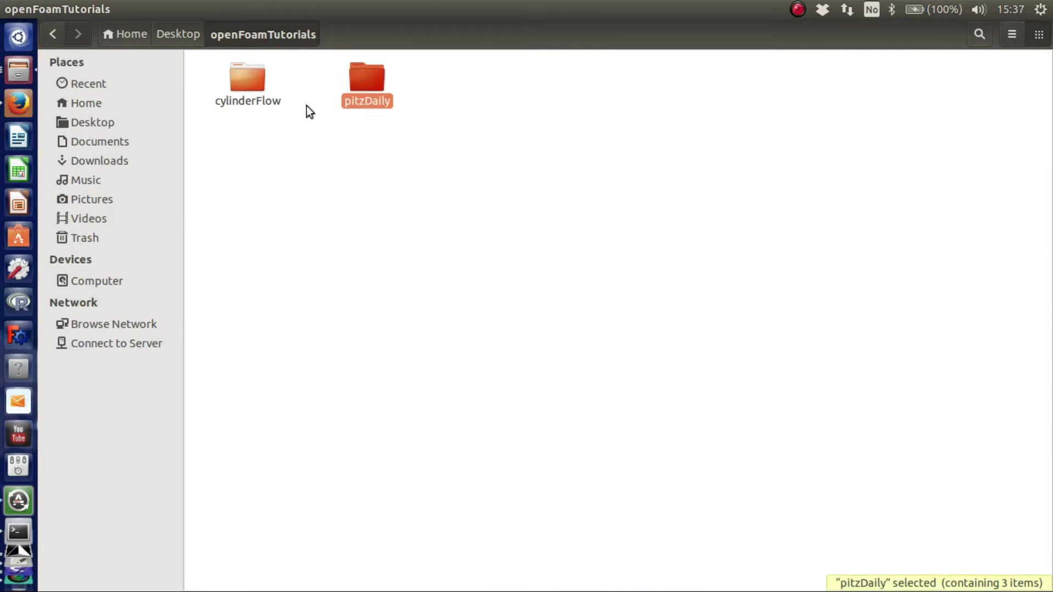
Step: Rename the pasted pitzDaily folder to PipeRe100
right_click(363, 103)
click(415, 267)
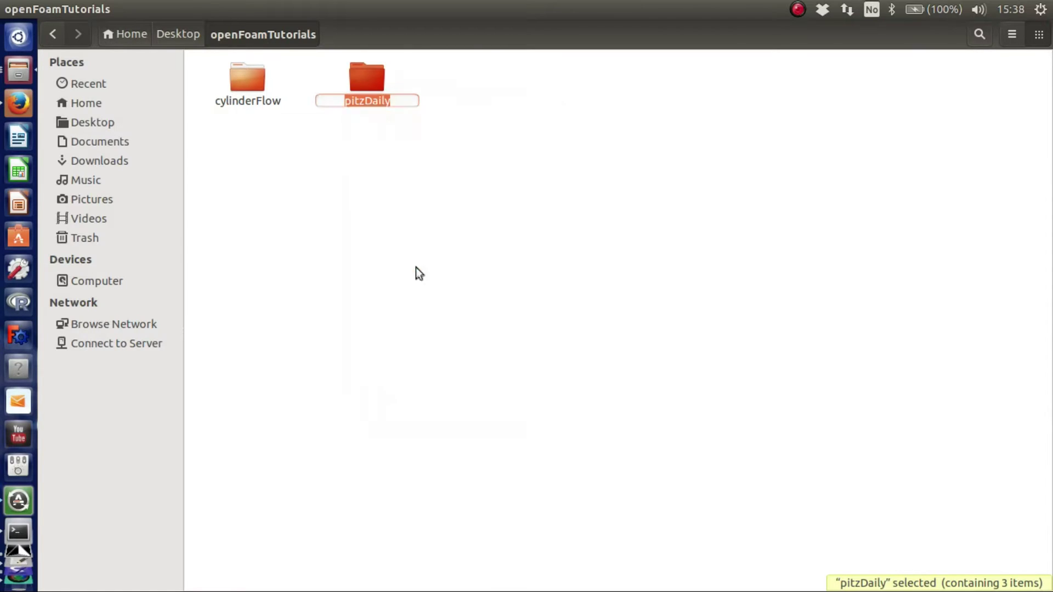
key(BackSpace)
text(Re)
key(BackSpace)
key(BackSpace)
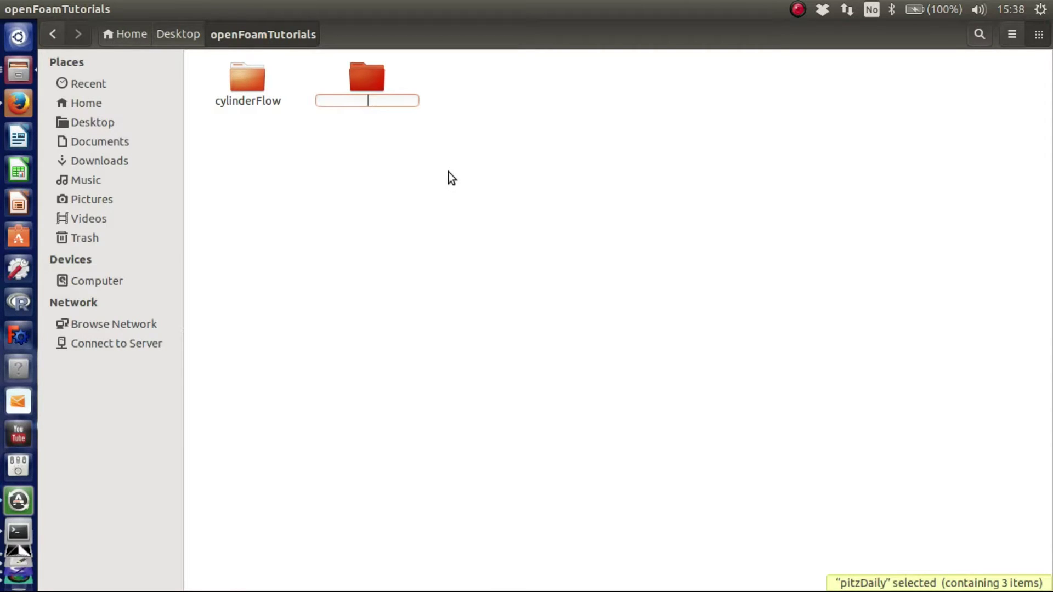
text(Pipes)
key(BackSpace)
key(BackSpace)
text(eRe100)
key(BackSpace)
key(BackSpace)
text(00)
key(Return)
Step: Open PipeRe100 and copy wedgePipe.msh from the gmshDrawings folder
double_click(383, 87)
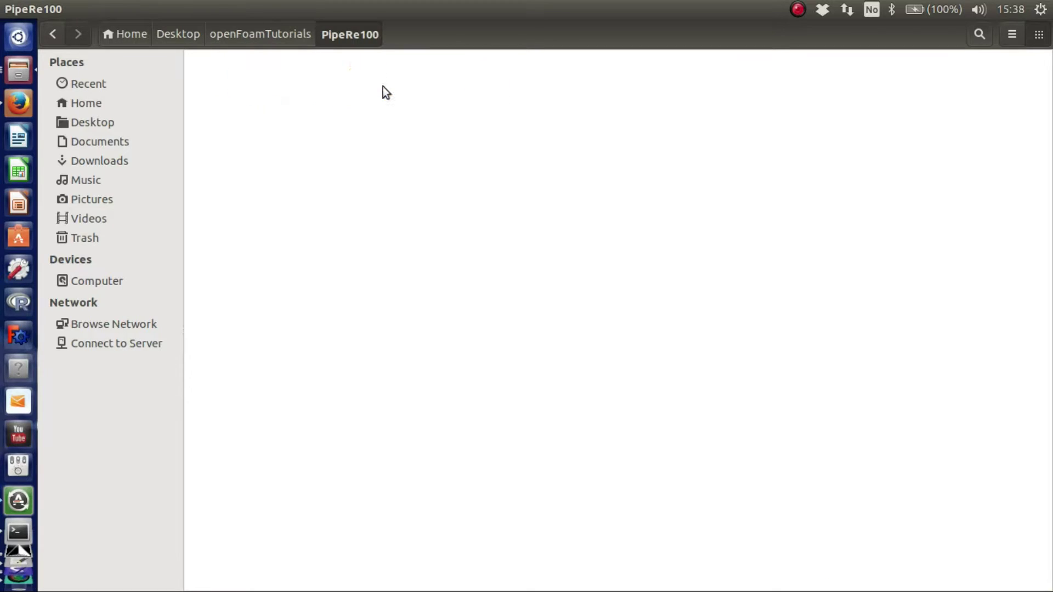
click(18, 69)
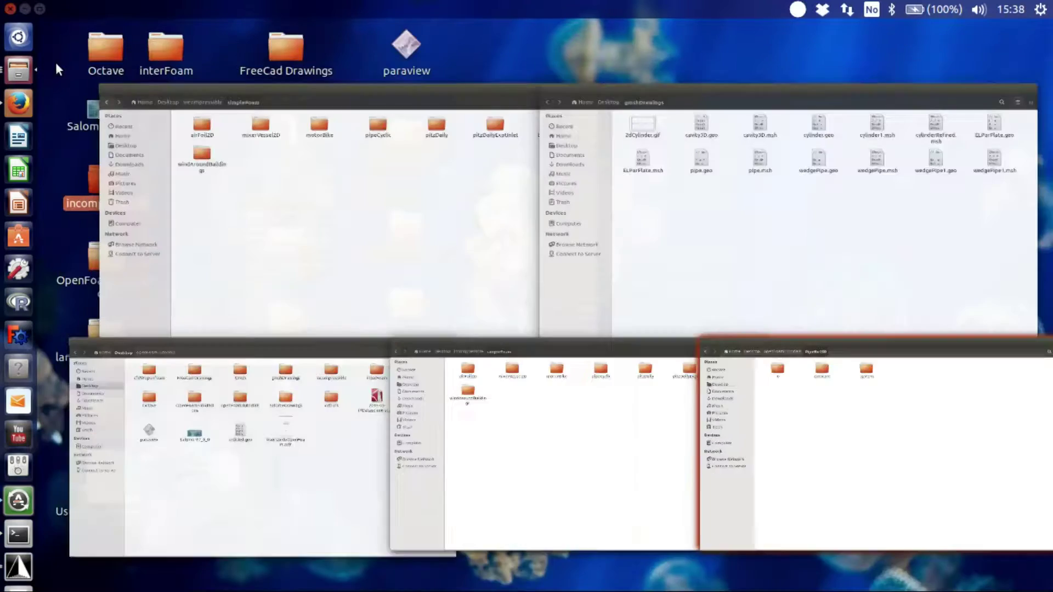
click(767, 225)
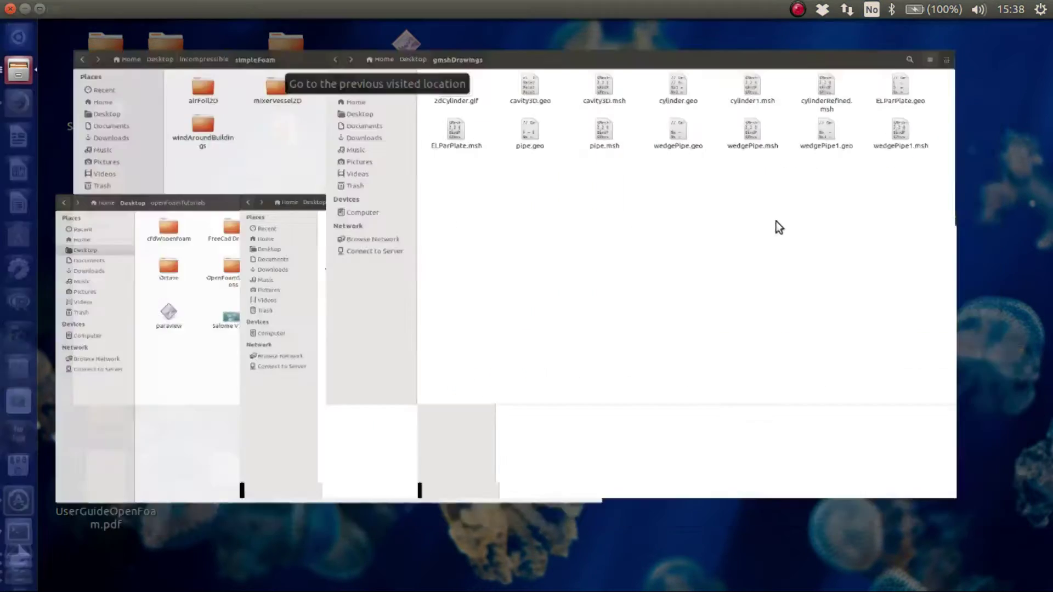
right_click(721, 149)
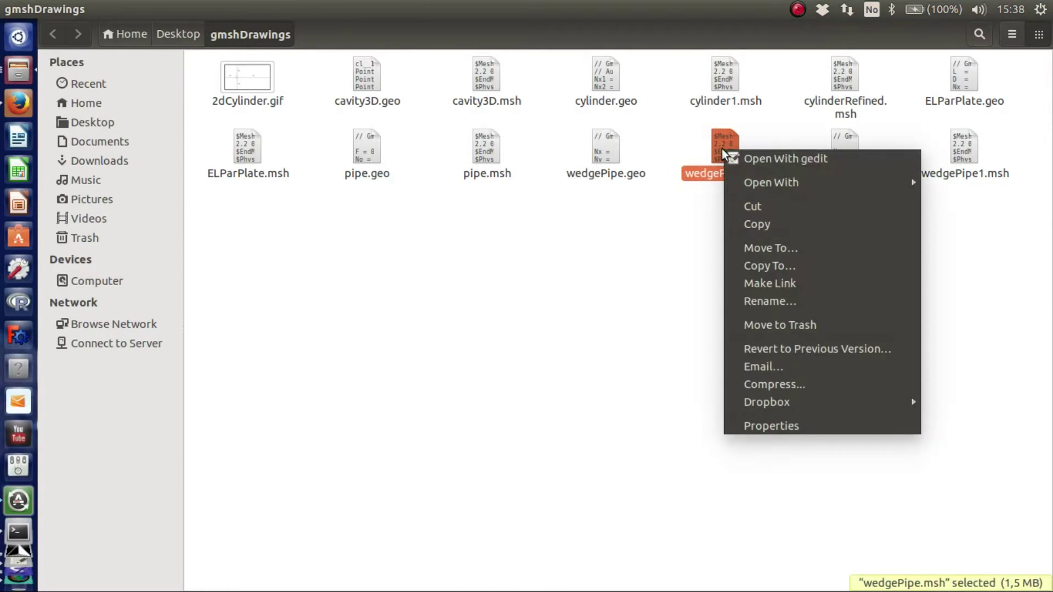
click(750, 228)
Step: Paste wedgePipe.msh into PipeRe100 and open its system folder
click(22, 65)
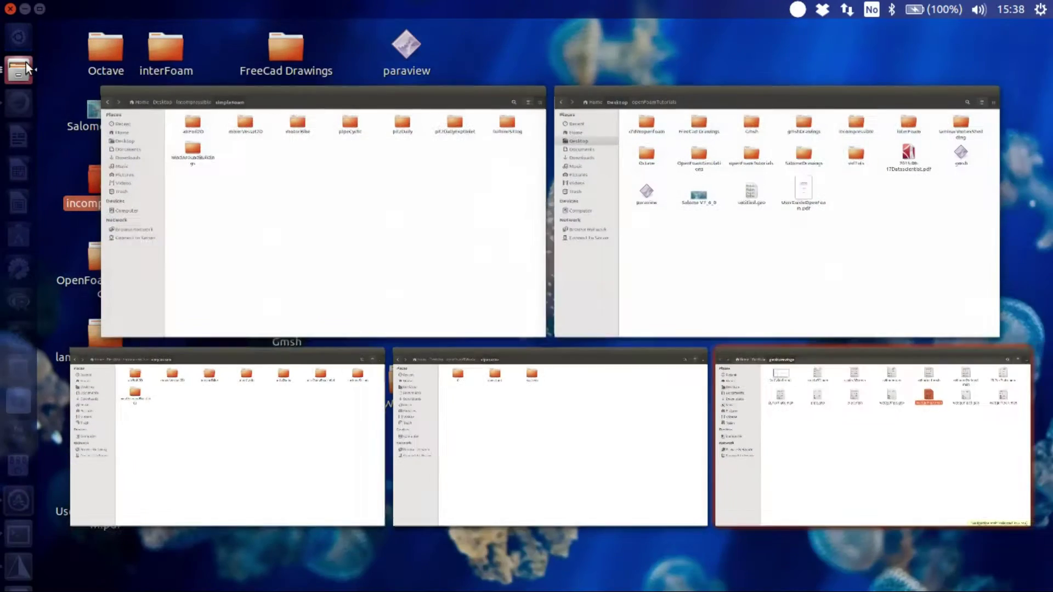
click(456, 433)
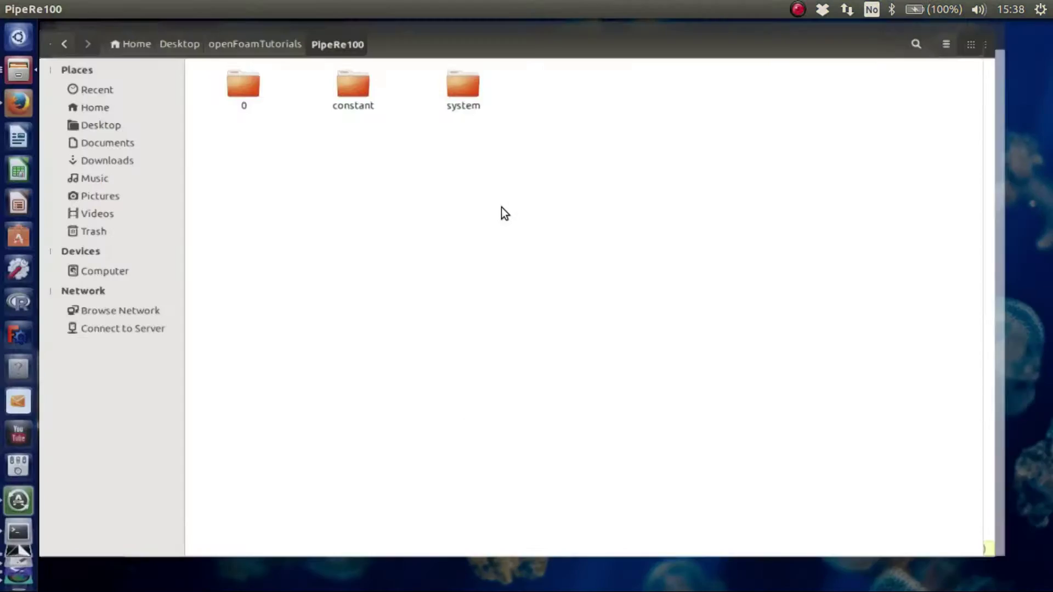
right_click(474, 188)
click(506, 266)
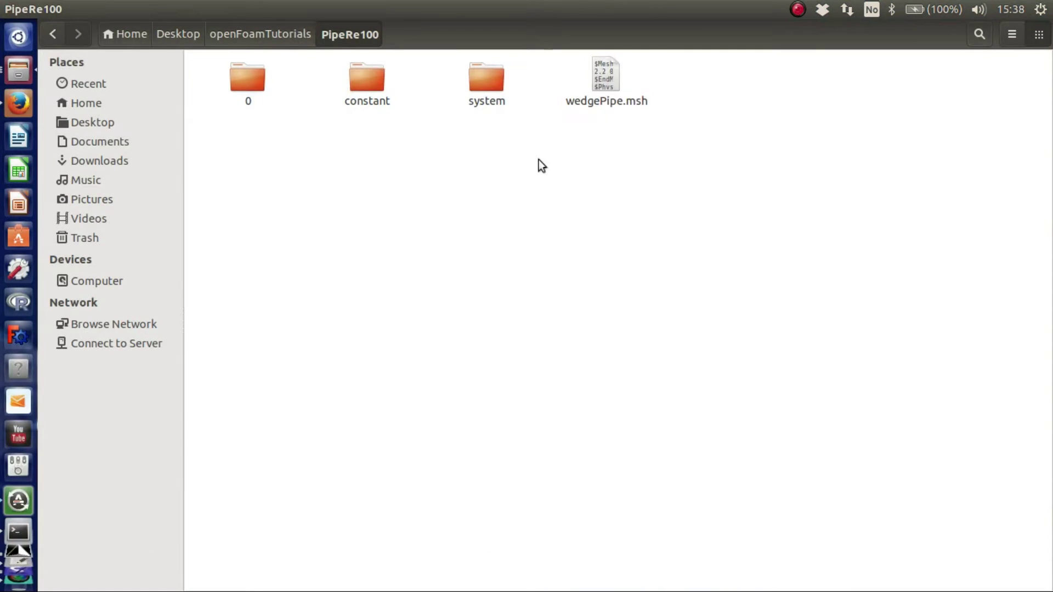
double_click(489, 77)
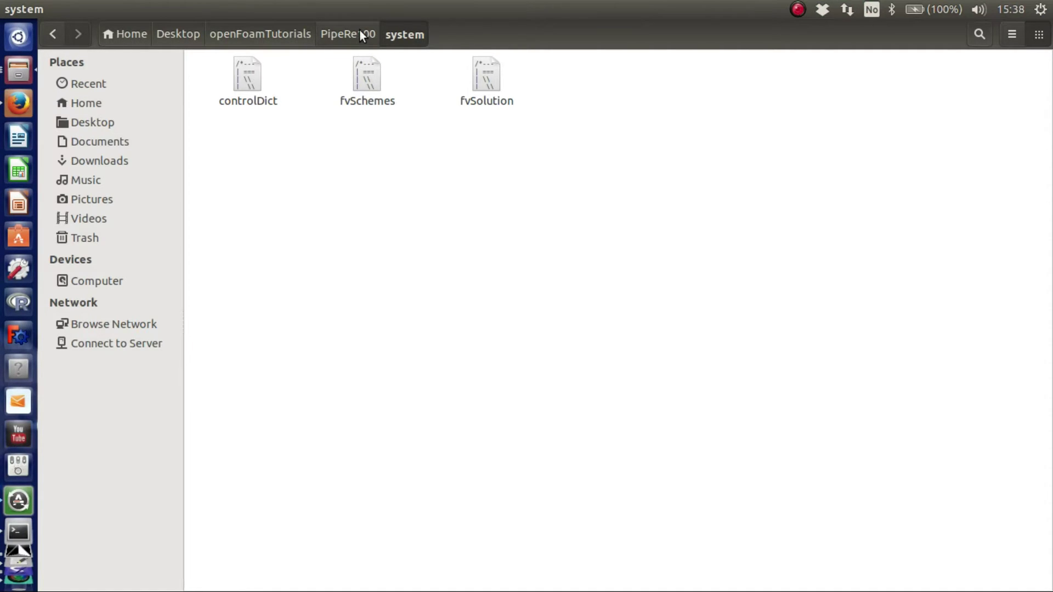
Step: Open controlDict in Emacs and change writeFormat from ascii to binary
click(247, 67)
double_click(247, 67)
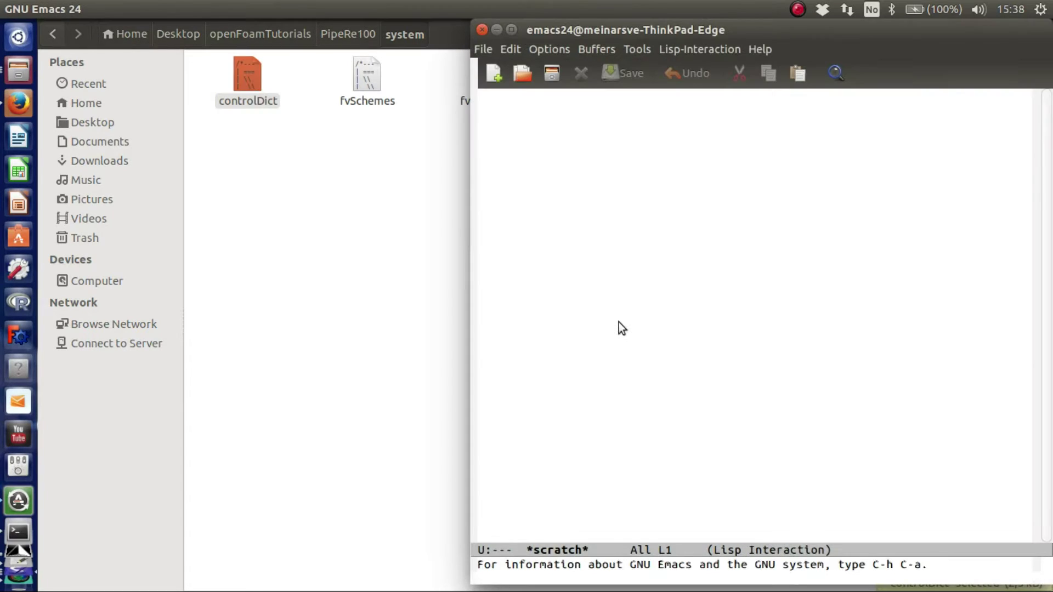
click(625, 389)
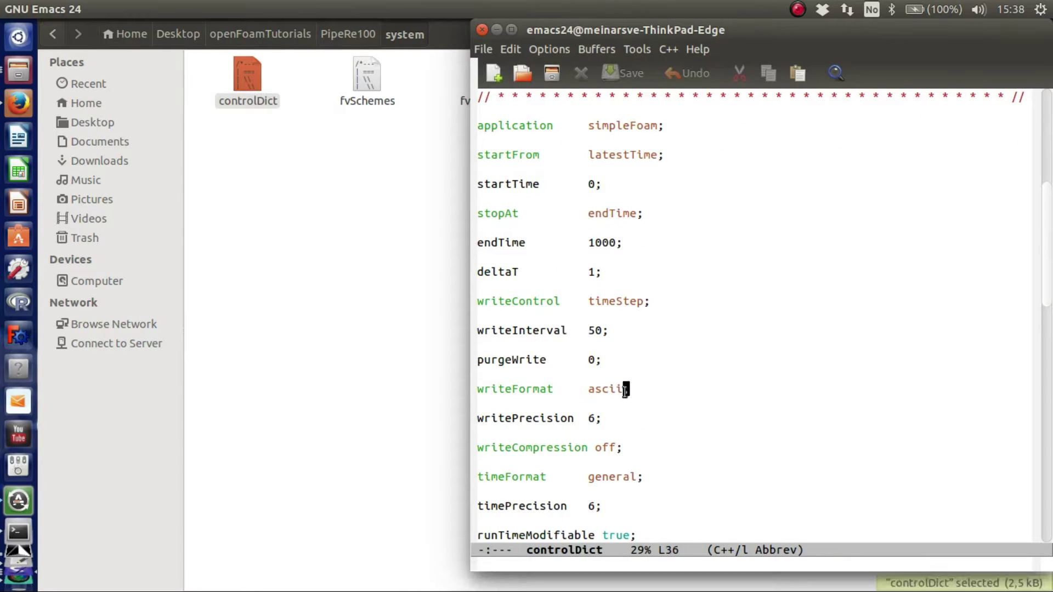
key(BackSpace)
key(BackSpace)
key(BackSpace)
key(BackSpace)
key(BackSpace)
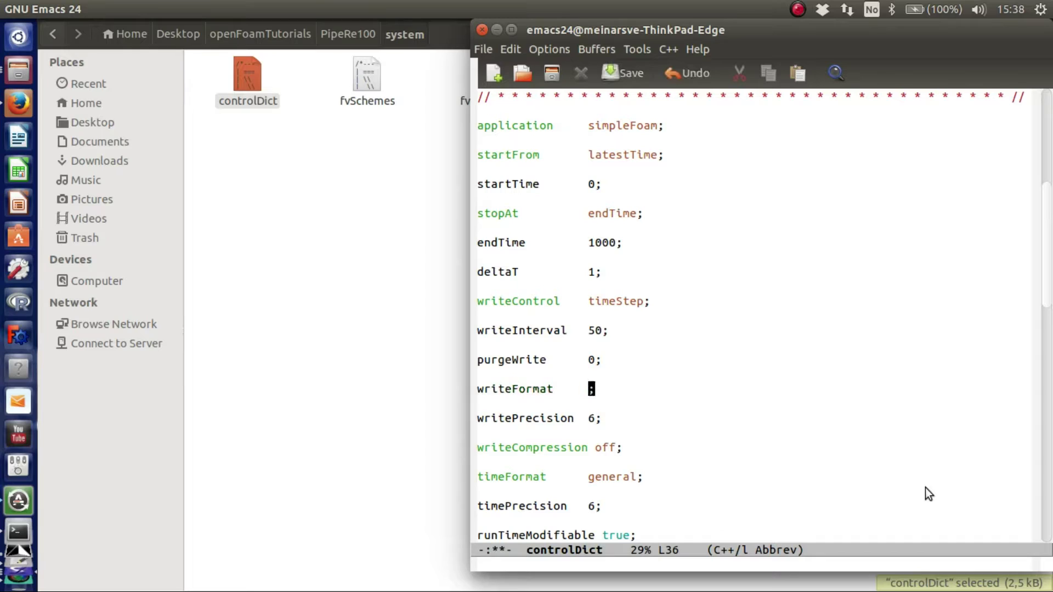
text(banary)
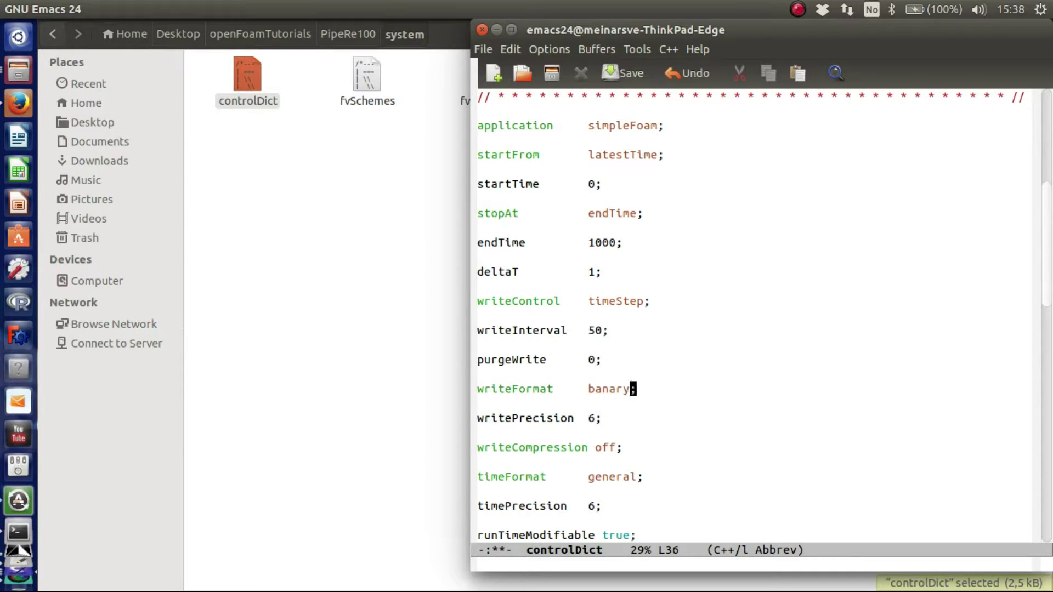
key(Left)
key(Left)
key(Left)
key(BackSpace)
text(i)
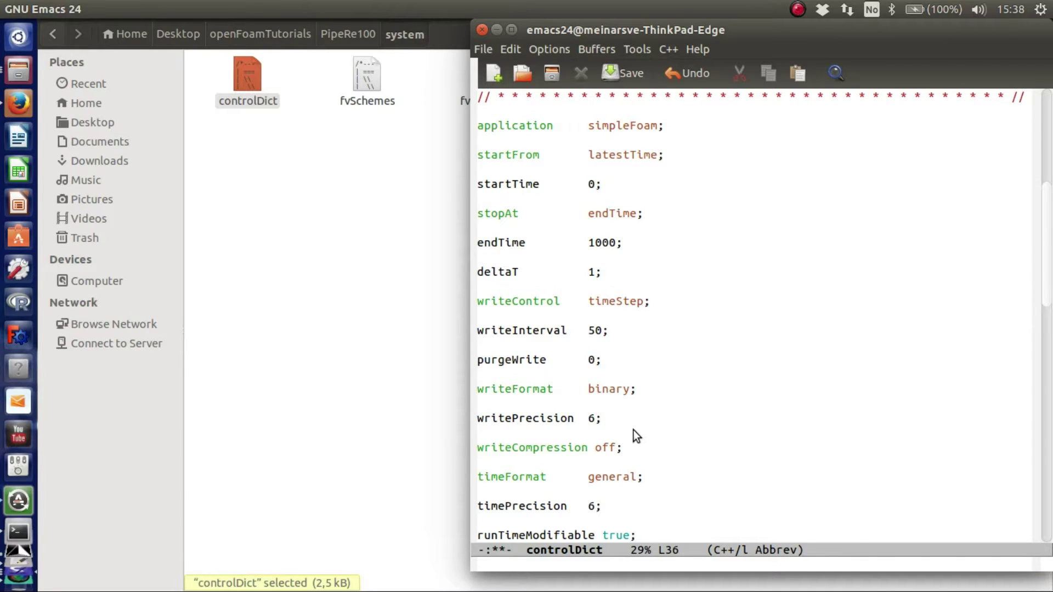
Step: Delete the functions block from controlDict, save the file and close Emacs
scroll(633, 433, down, 3)
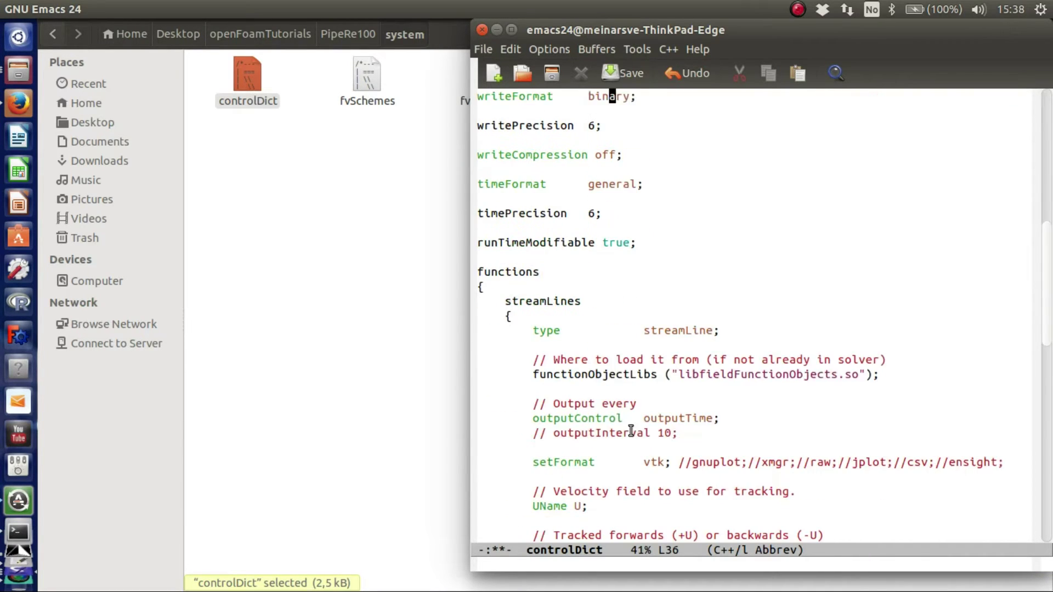
scroll(631, 431, up, 1)
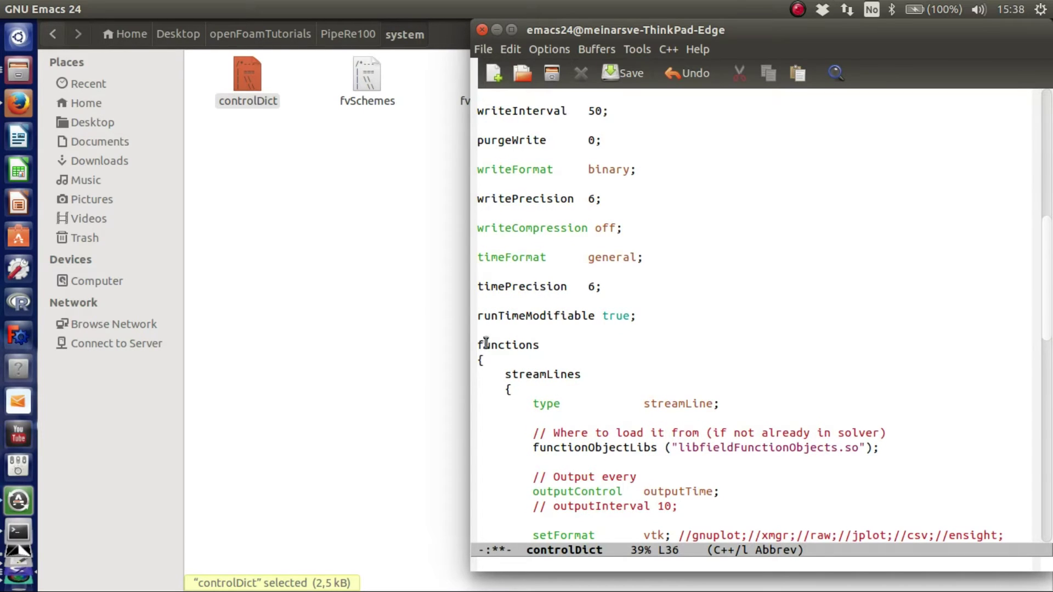
drag(480, 344, 610, 477)
key(Delete)
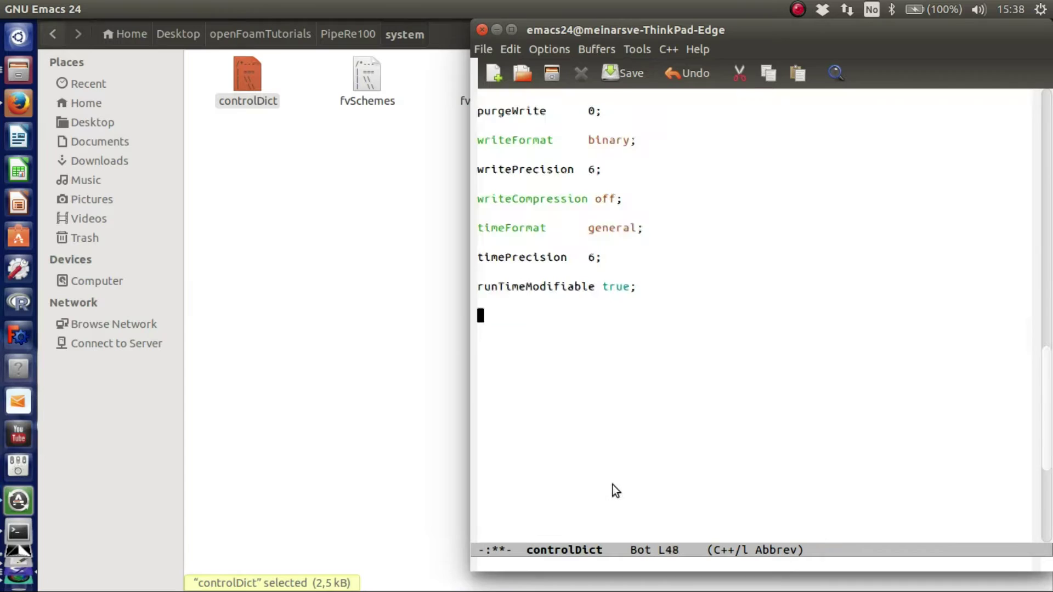
scroll(613, 484, up, 3)
click(623, 73)
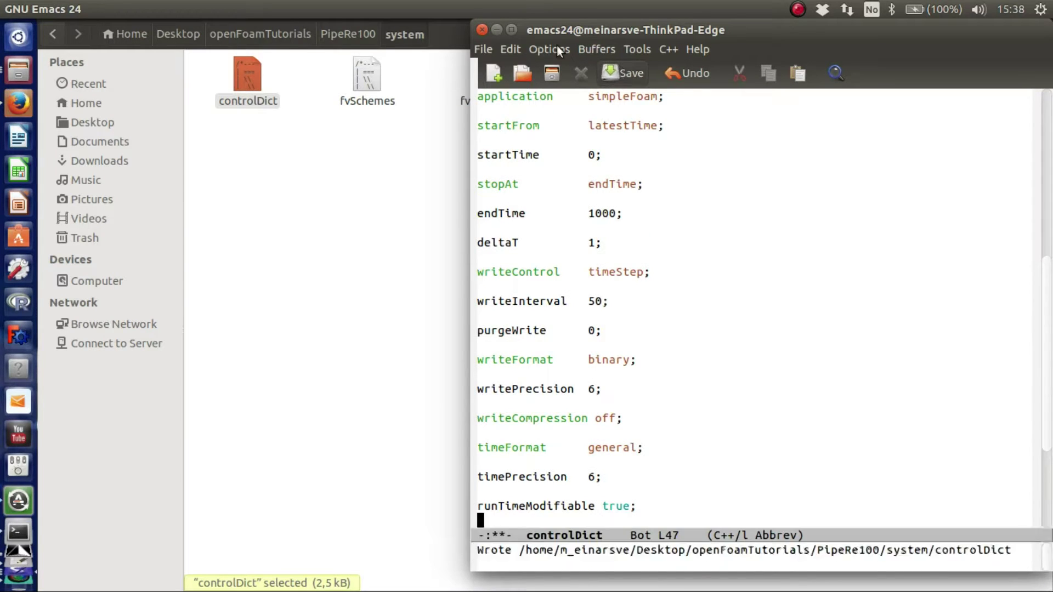
click(482, 30)
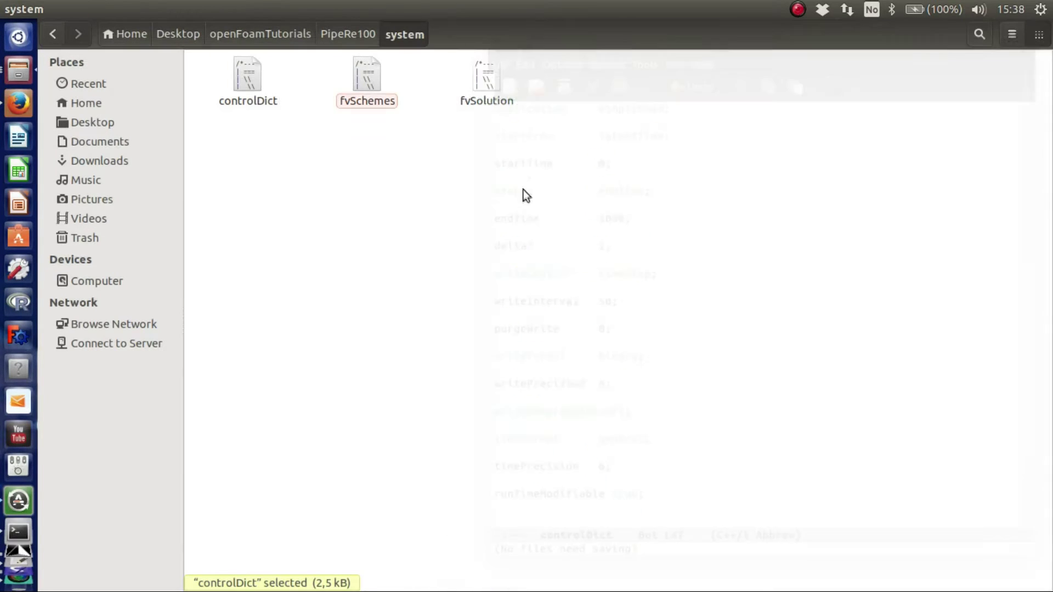
click(347, 33)
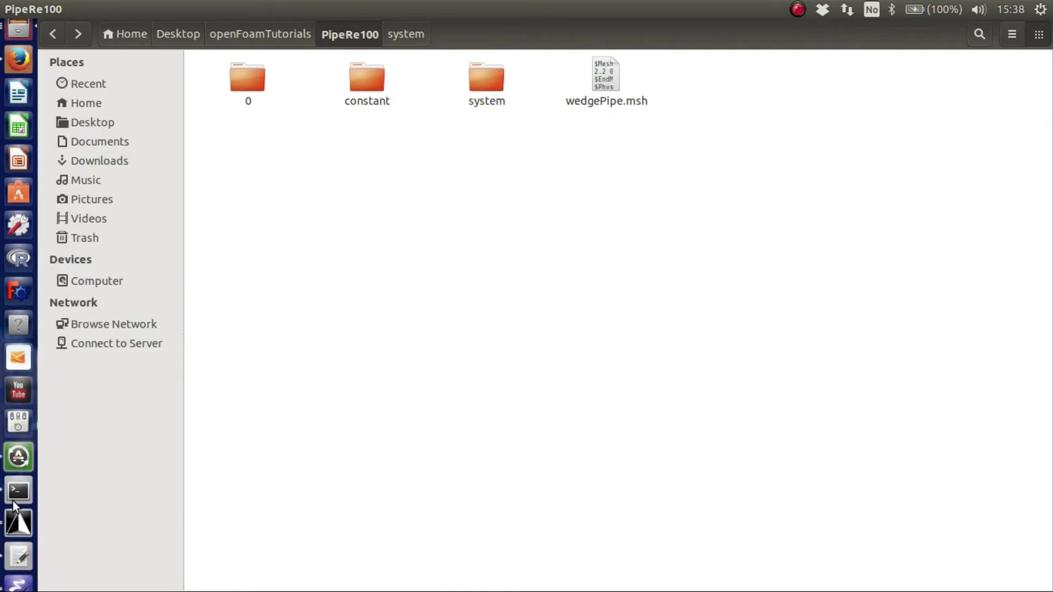
Step: Open a terminal, go to the home folder and list its contents
click(16, 497)
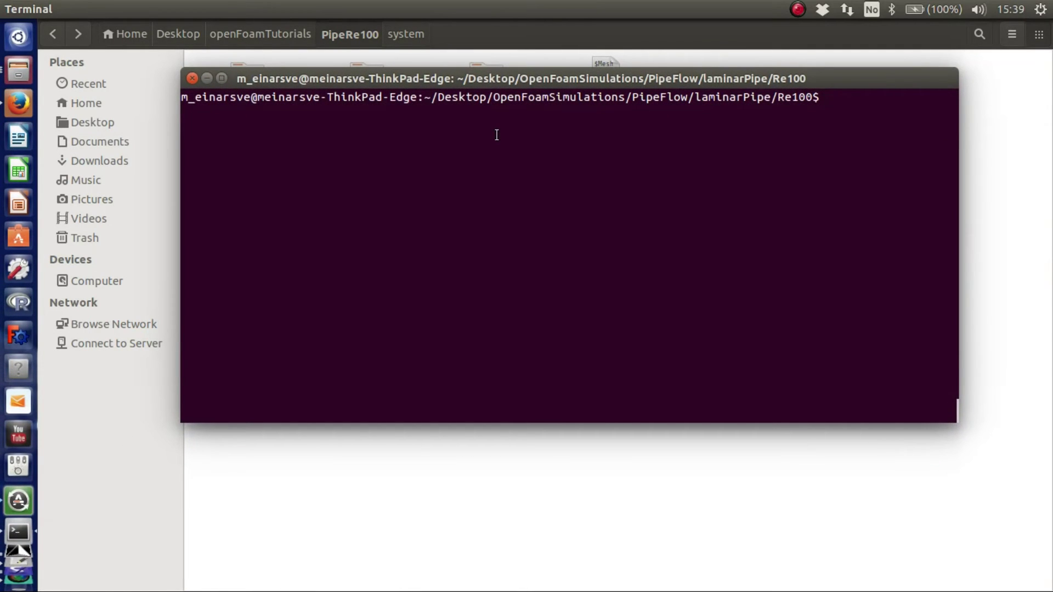
text(cd ..)
key(Return)
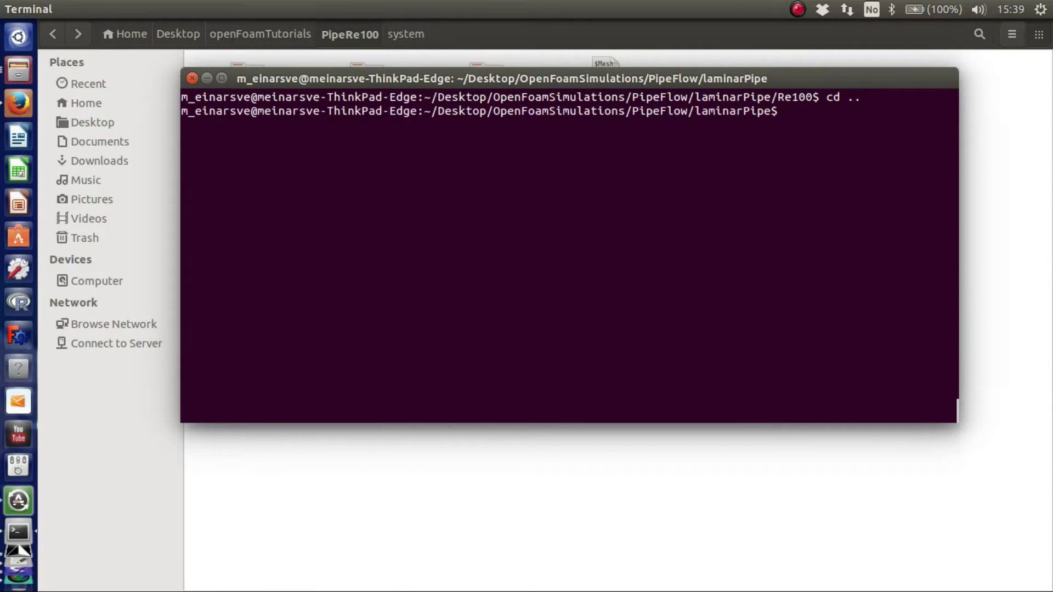
text(cd)
key(BackSpace)
text(d ..)
key(Return)
text(cd)
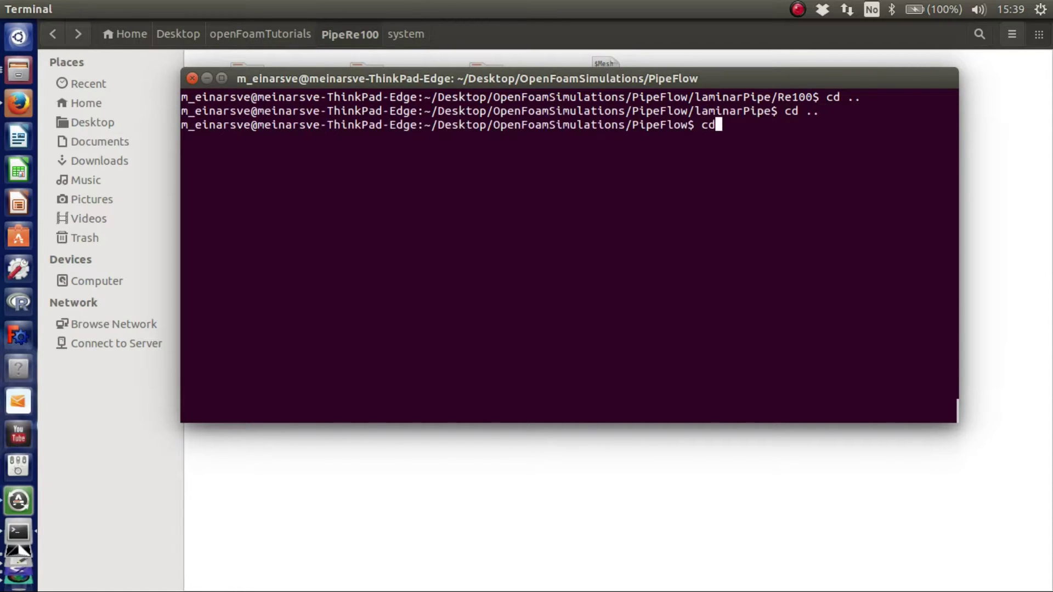
key(Return)
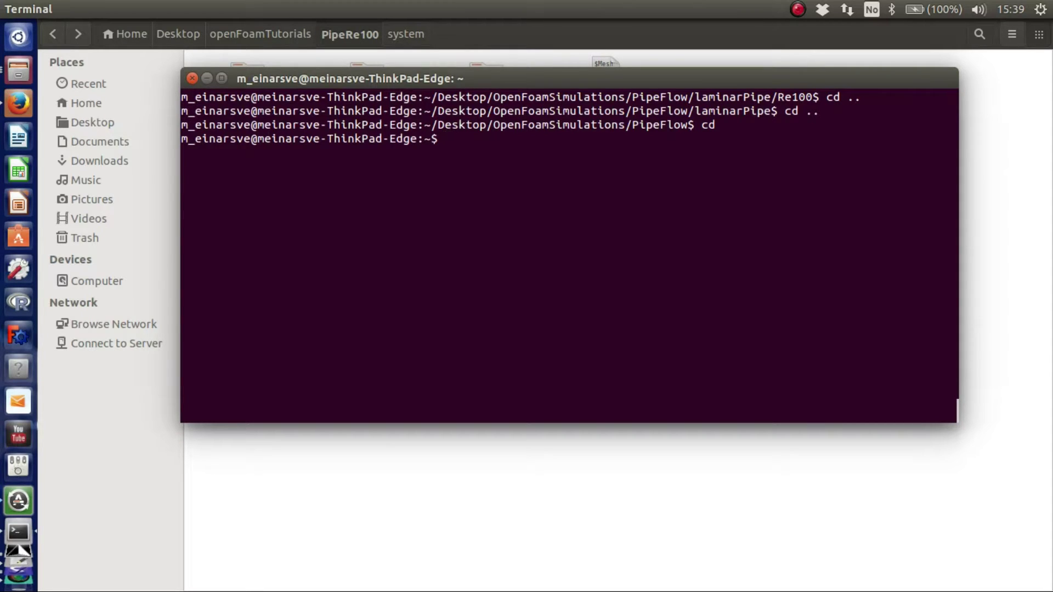
text(ls)
key(Return)
Step: Navigate into ~/Desktop/openFoamTutorials/PipeRe100, listing each folder along the way
text(cd )
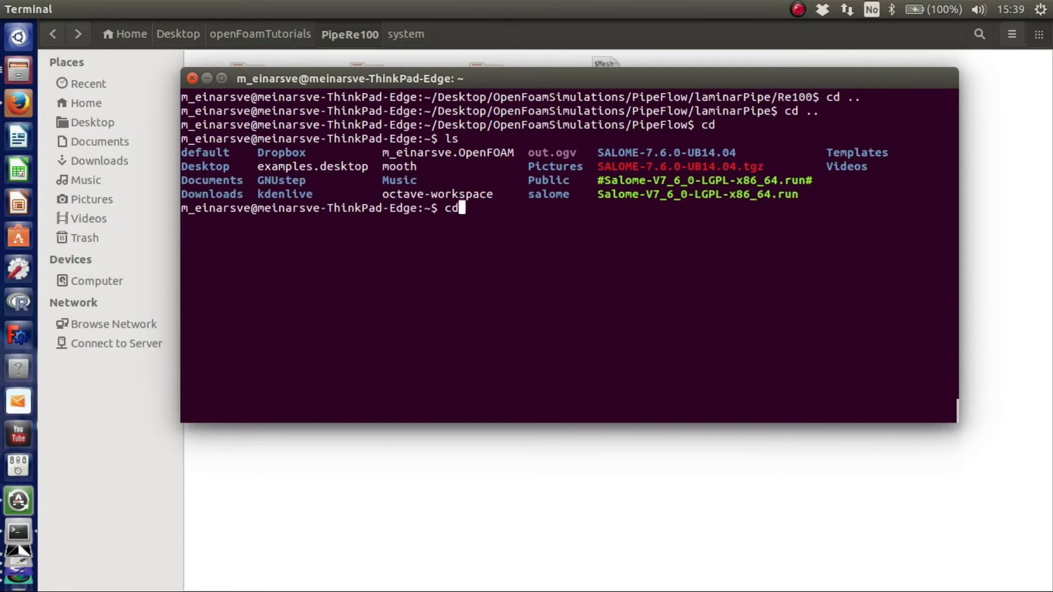
text(D)
key(BackSpace)
text(De)
key(Tab)
key(Return)
text(ls)
key(Return)
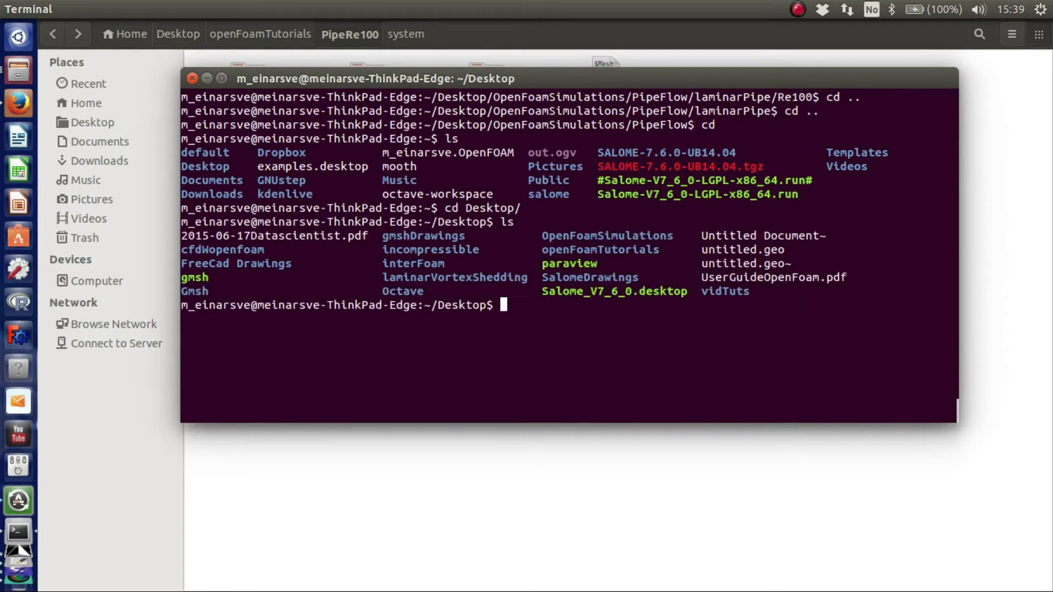
text(cd o)
key(Tab)
key(Return)
text(ls)
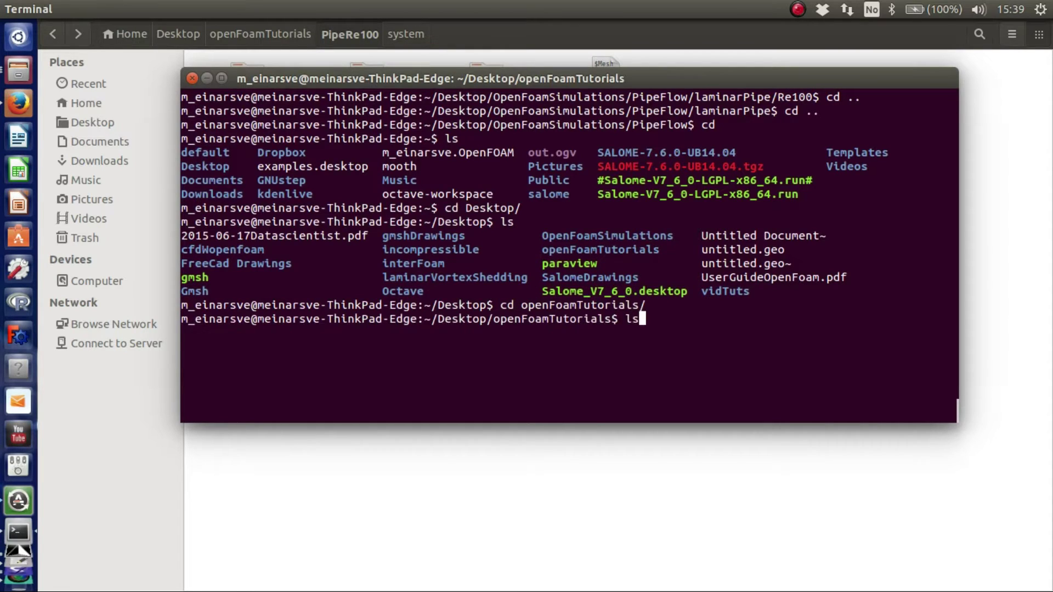
key(Return)
text(cd )
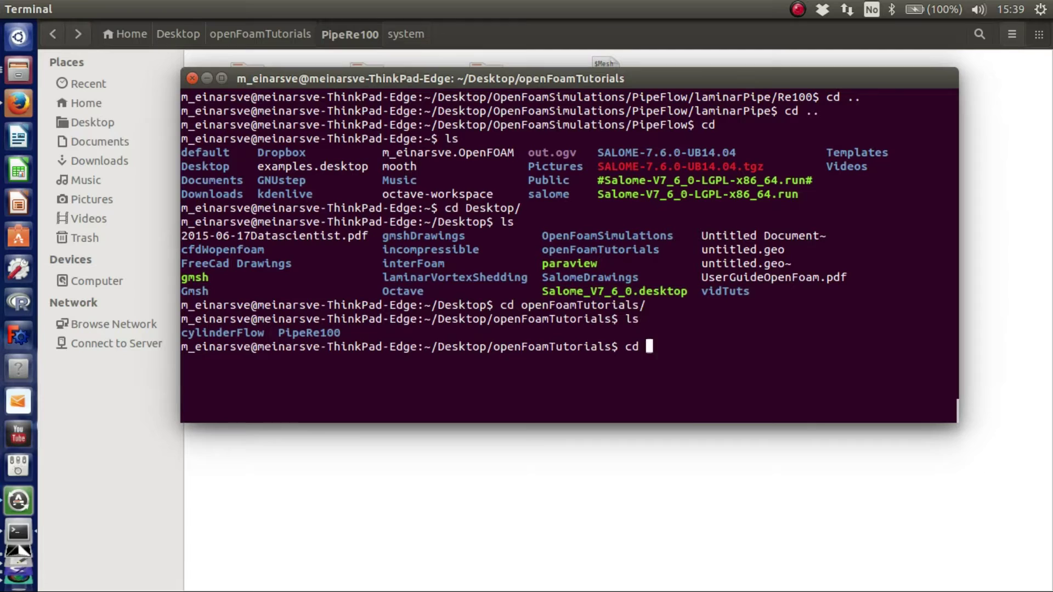
text(P)
key(Tab)
key(Return)
text(ls)
key(Return)
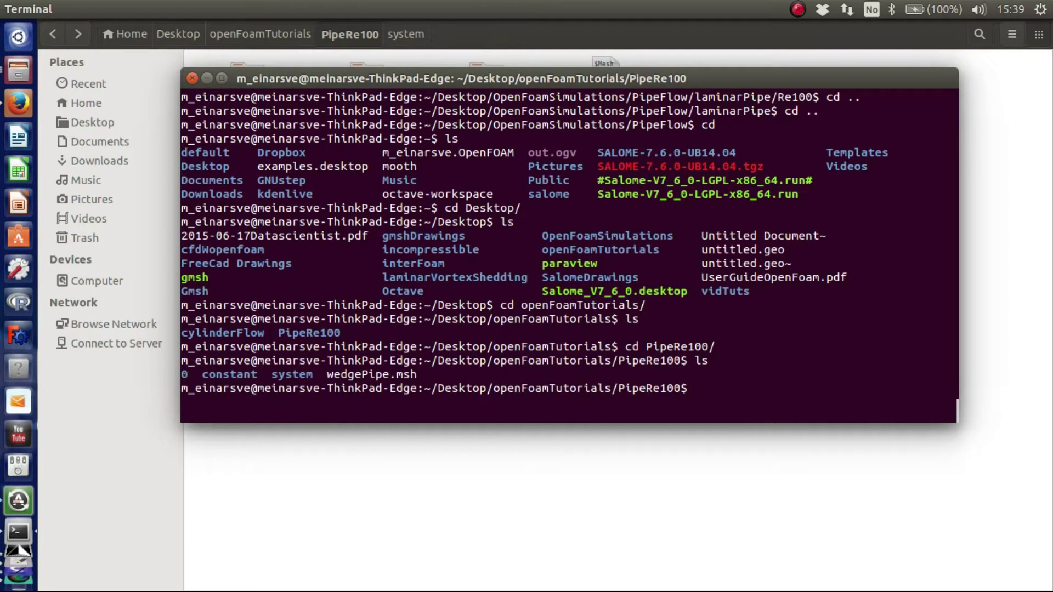
Step: Run gmshToFoam wedgePipe.msh to convert the Gmsh mesh to OpenFOAM format
text(gmshToFoam )
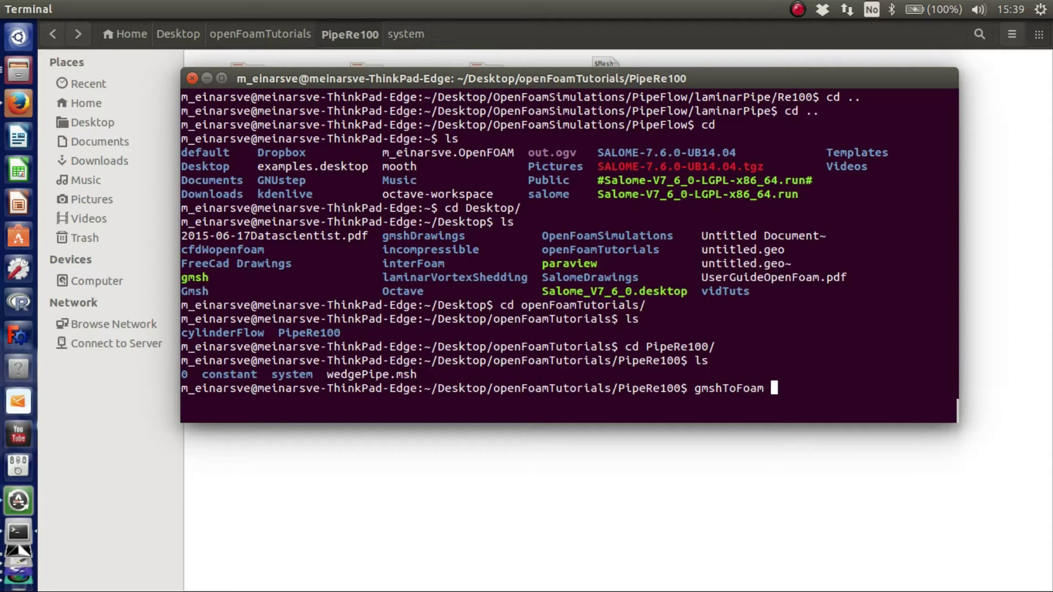
text(we)
key(Tab)
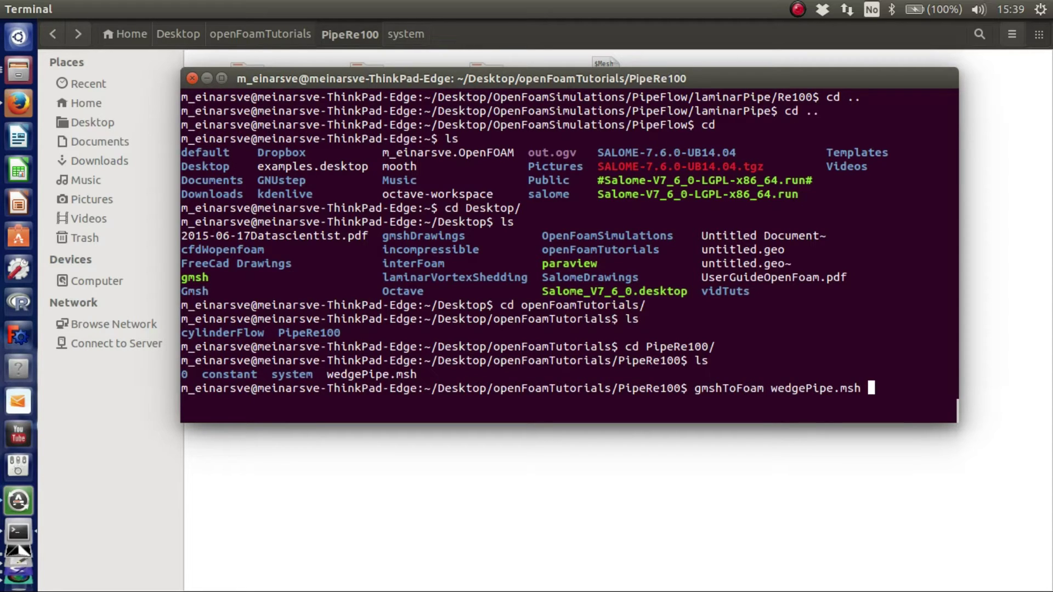
key(Return)
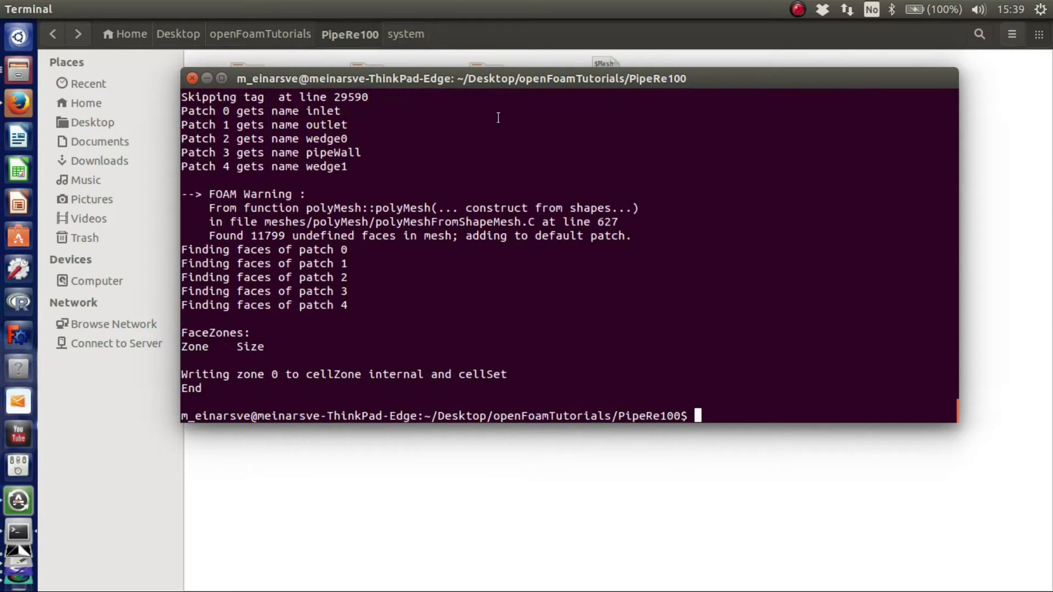
Step: Delete blockMeshDict from PipeRe100's constant/polyMesh folder and open the boundary file
scroll(348, 233, up, 2)
scroll(348, 233, up, 1)
scroll(349, 233, down, 3)
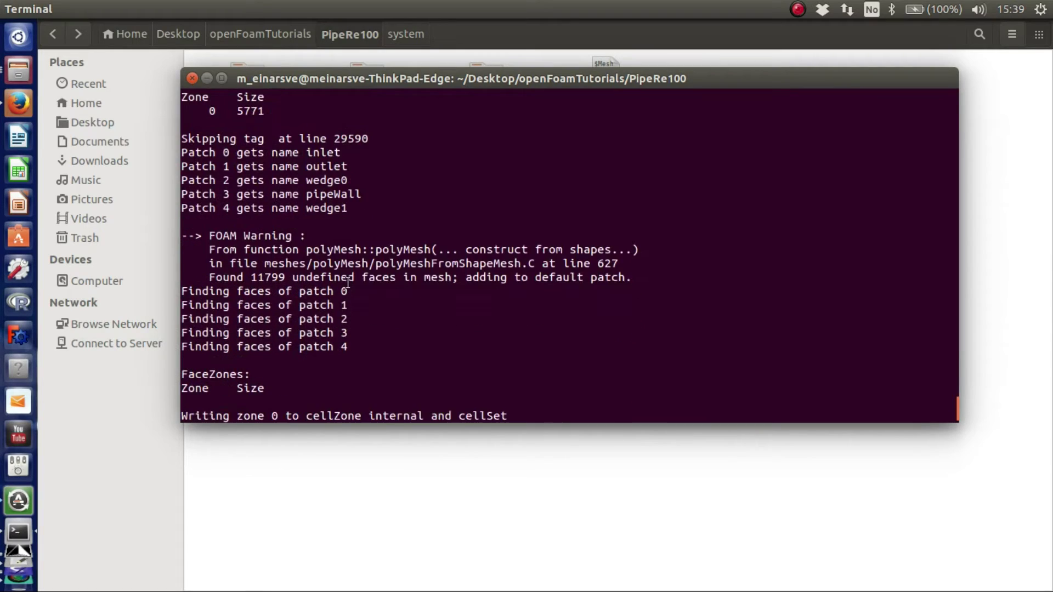
click(411, 492)
double_click(379, 80)
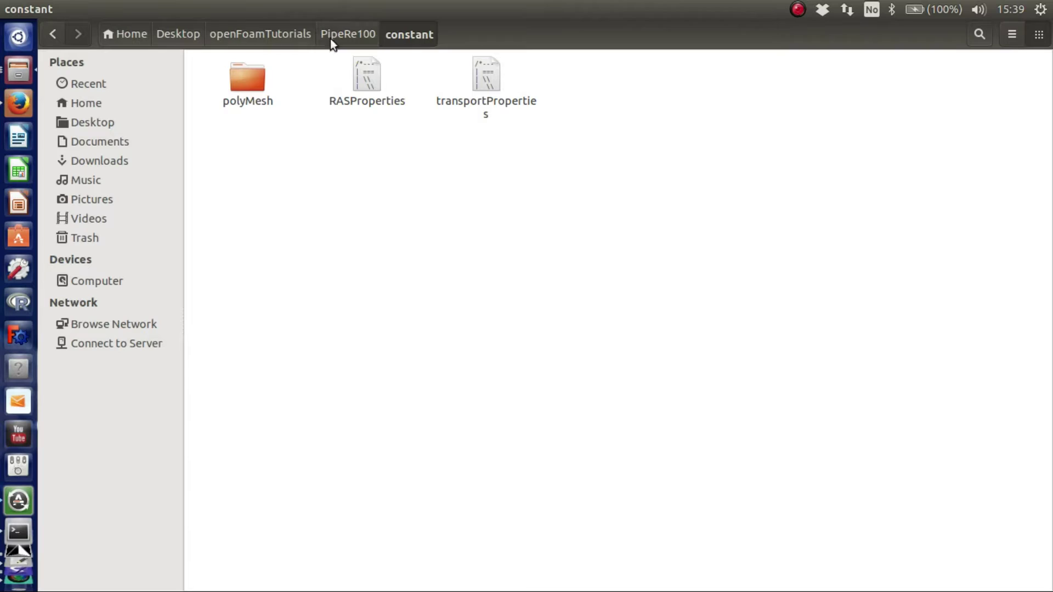
click(360, 33)
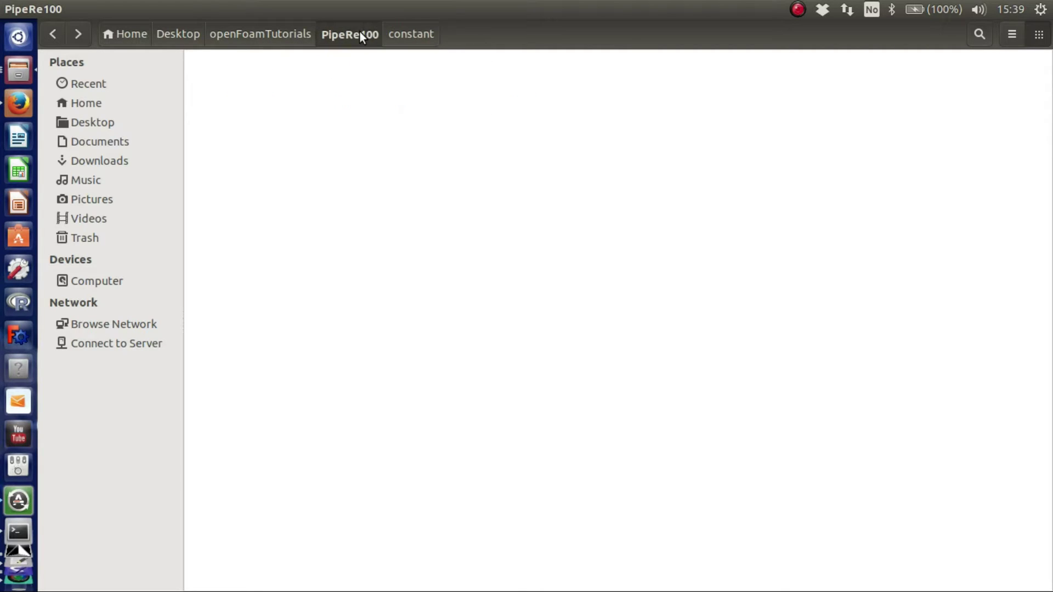
double_click(370, 81)
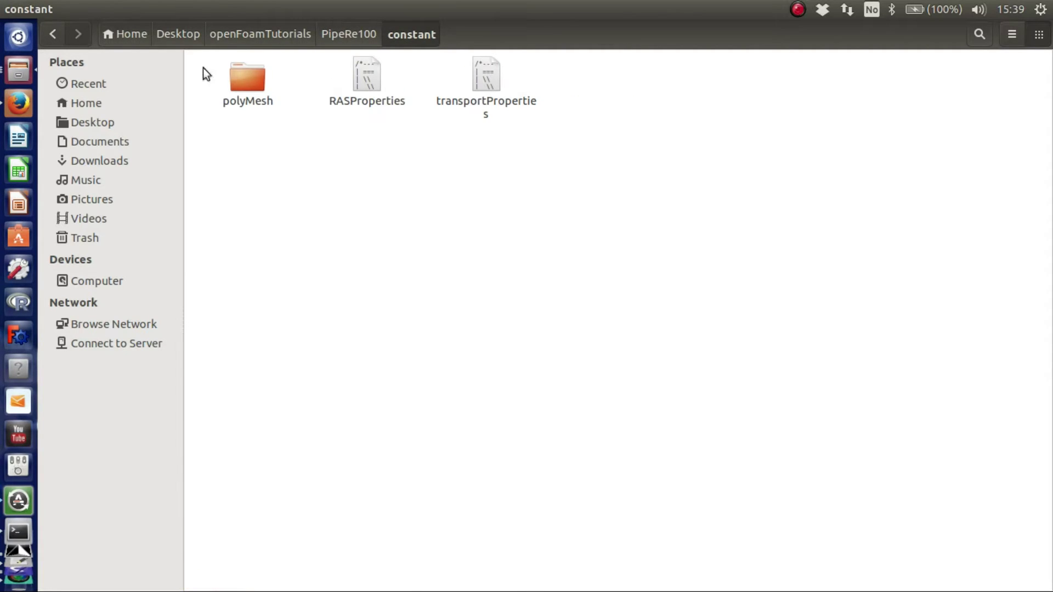
double_click(250, 82)
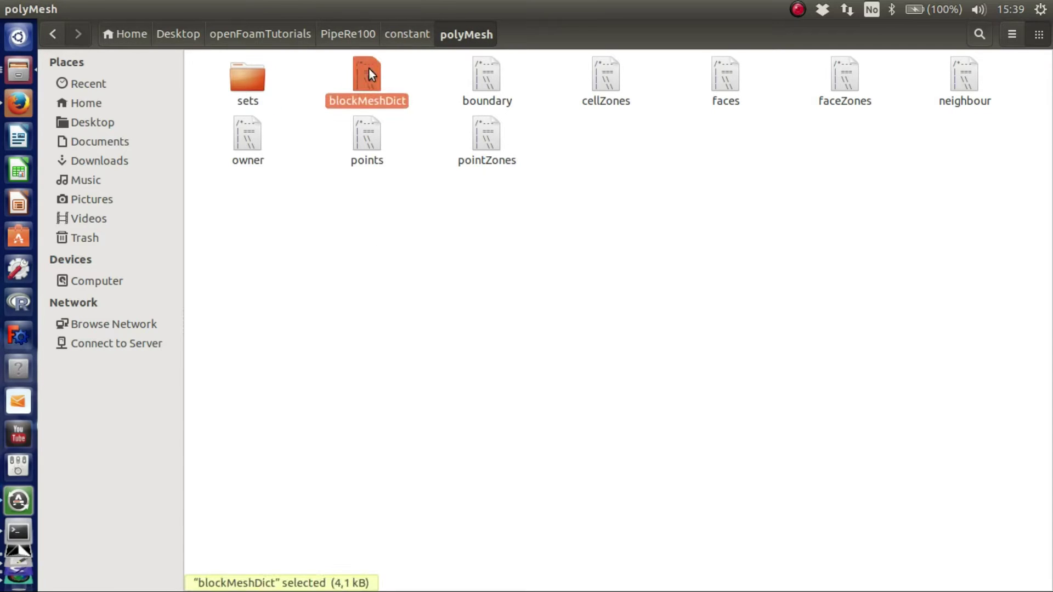
key(Delete)
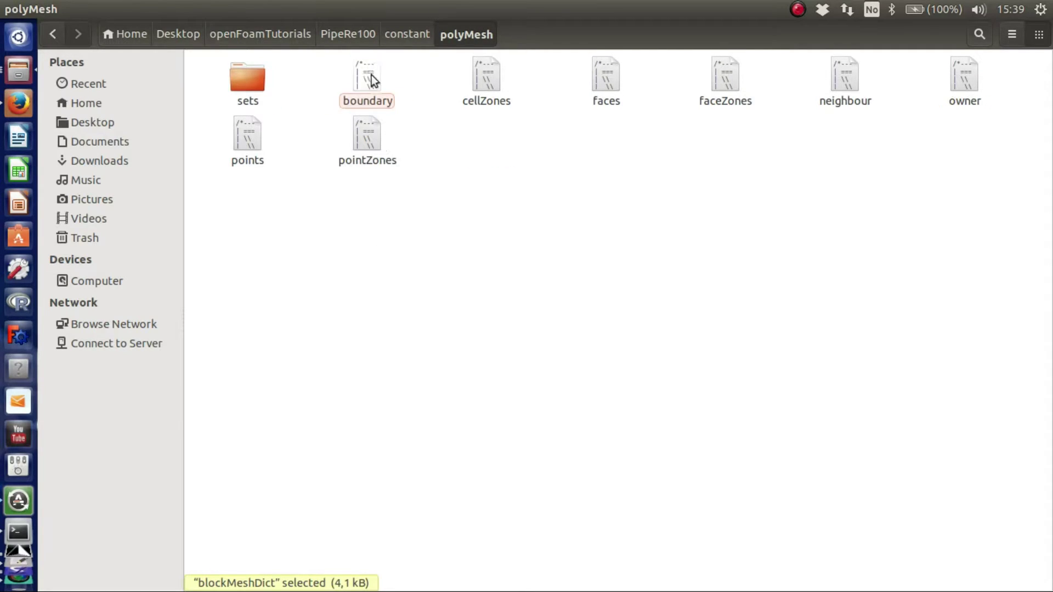
double_click(362, 73)
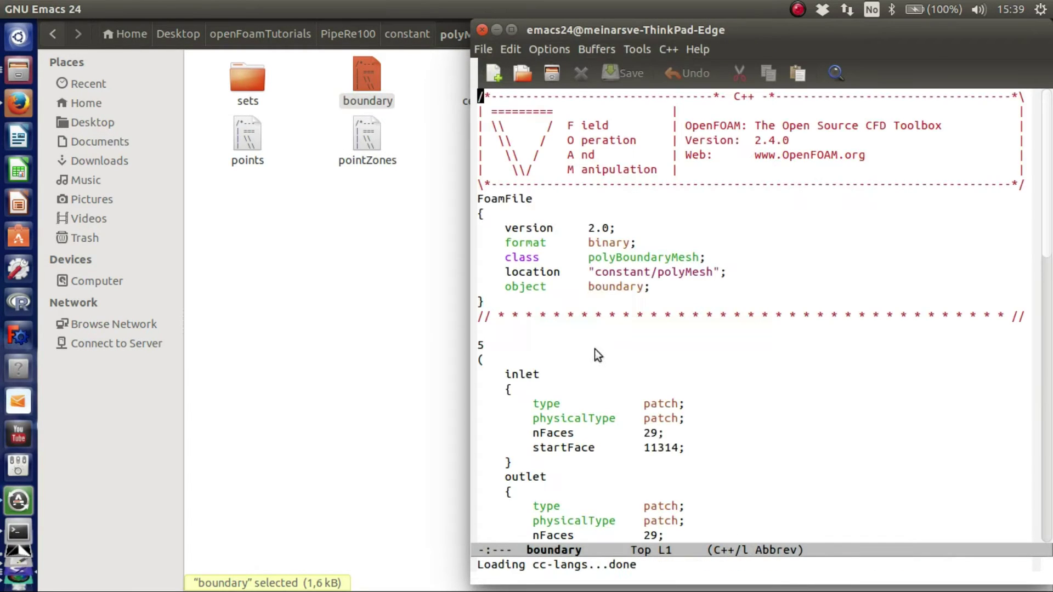
Step: Change wedge0's type and physicalType from patch to wedge in the boundary file
drag(709, 31, 575, 34)
scroll(515, 355, down, 2)
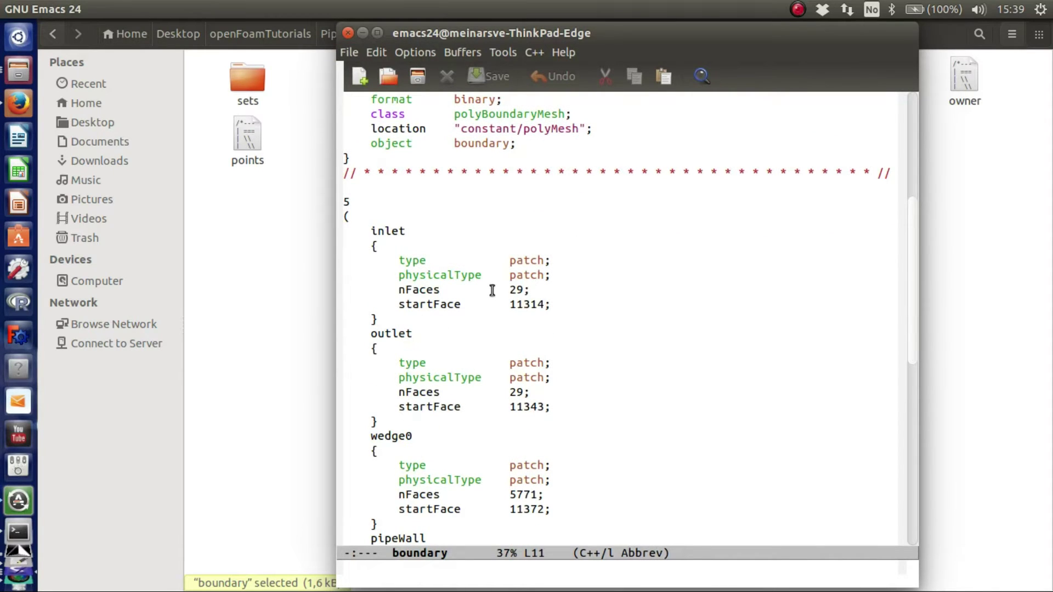
scroll(477, 381, down, 1)
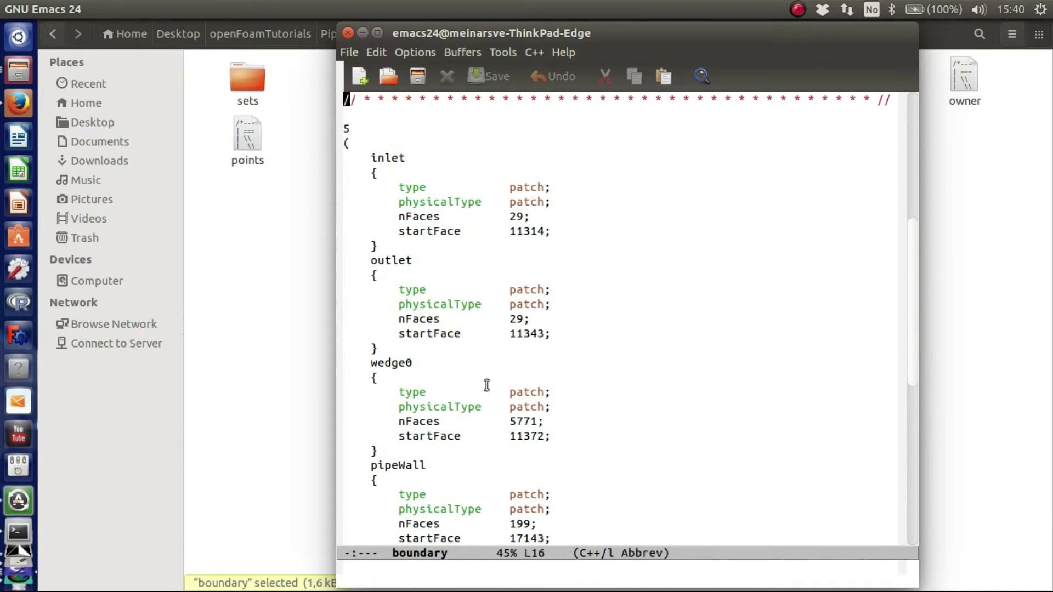
click(533, 391)
key(Right)
key(Right)
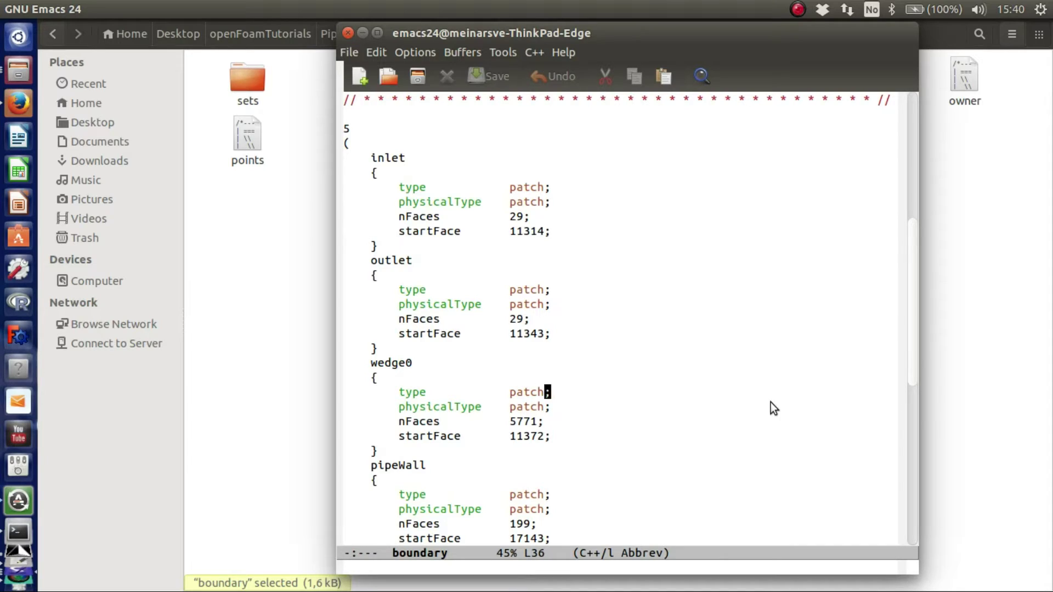
key(BackSpace)
key(BackSpace)
key(BackSpace)
key(BackSpace)
key(BackSpace)
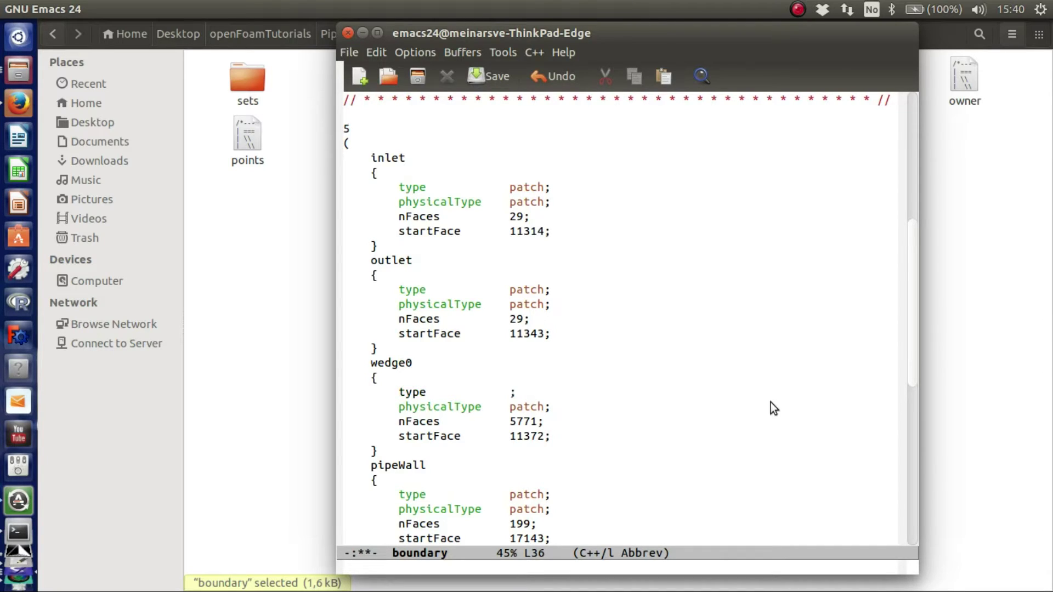
text(wedge)
key(Down)
key(BackSpace)
key(BackSpace)
key(BackSpace)
key(BackSpace)
key(BackSpace)
text(wedge)
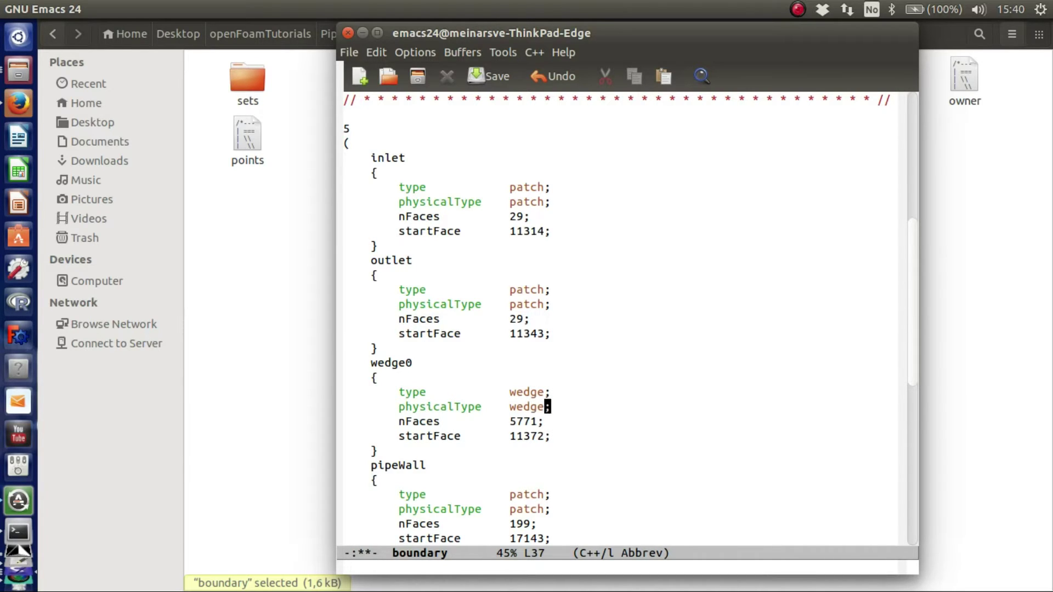
Step: Set pipeWall's type and physicalType to wall, and change wedge1's type to wedge
key(Down)
key(Down)
key(Down)
key(Down)
key(Down)
key(Down)
key(BackSpace)
key(BackSpace)
key(BackSpace)
key(BackSpace)
key(BackSpace)
text(wall)
key(Down)
key(Right)
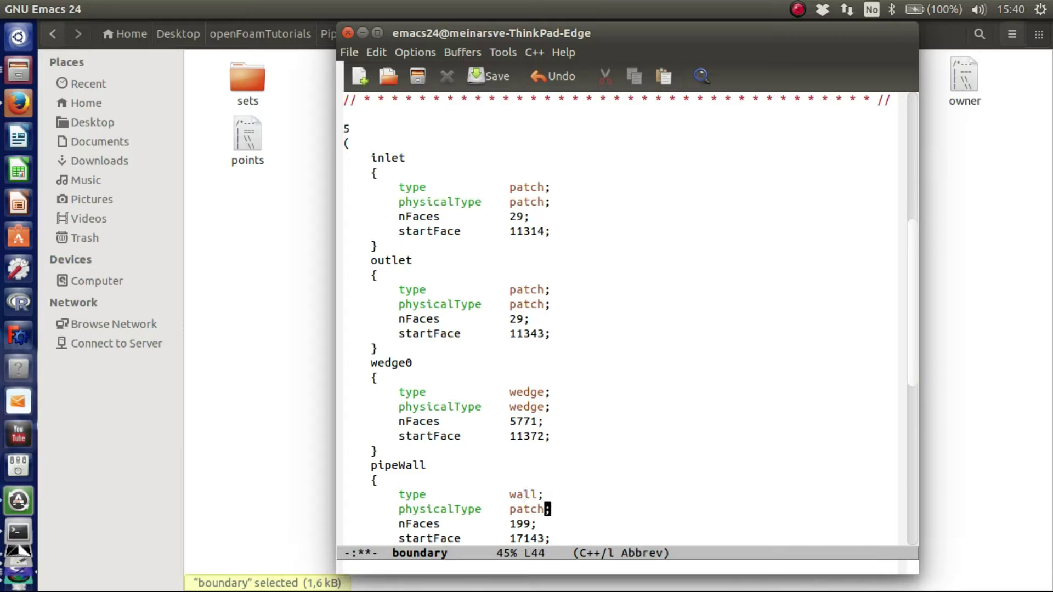
key(BackSpace)
key(BackSpace)
key(BackSpace)
key(BackSpace)
key(BackSpace)
text(wall)
key(Down)
key(Down)
key(Down)
key(Down)
key(Down)
key(Down)
key(Right)
key(BackSpace)
key(BackSpace)
key(BackSpace)
key(BackSpace)
key(BackSpace)
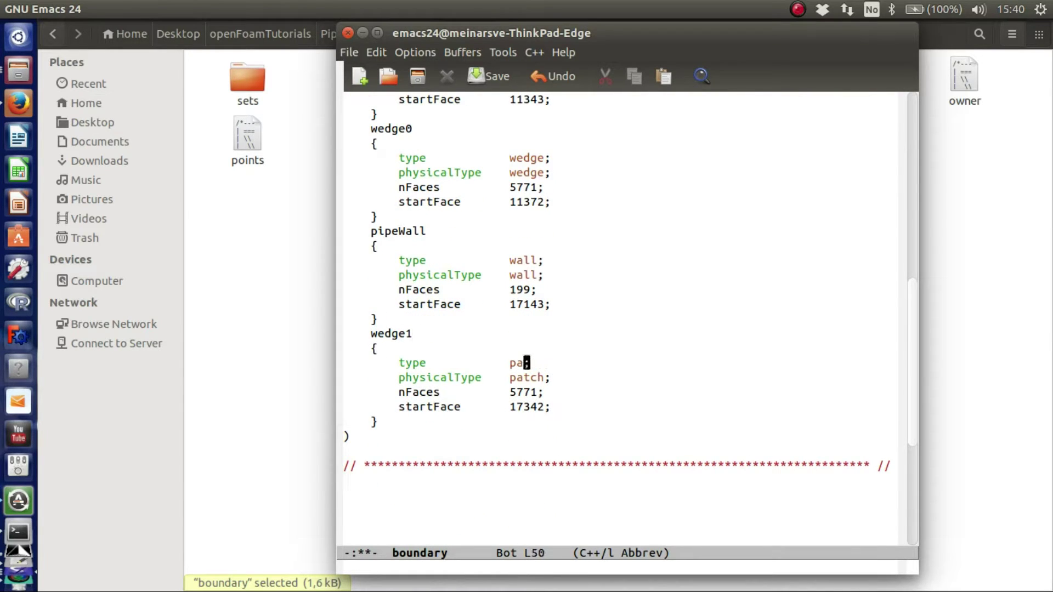
text(wedge)
key(Down)
key(BackSpace)
key(BackSpace)
key(BackSpace)
key(BackSpace)
key(BackSpace)
Step: Finish typing 'wedge', then review the inlet patch, wedge0 wedge and pipeWall wall types
text(wedge)
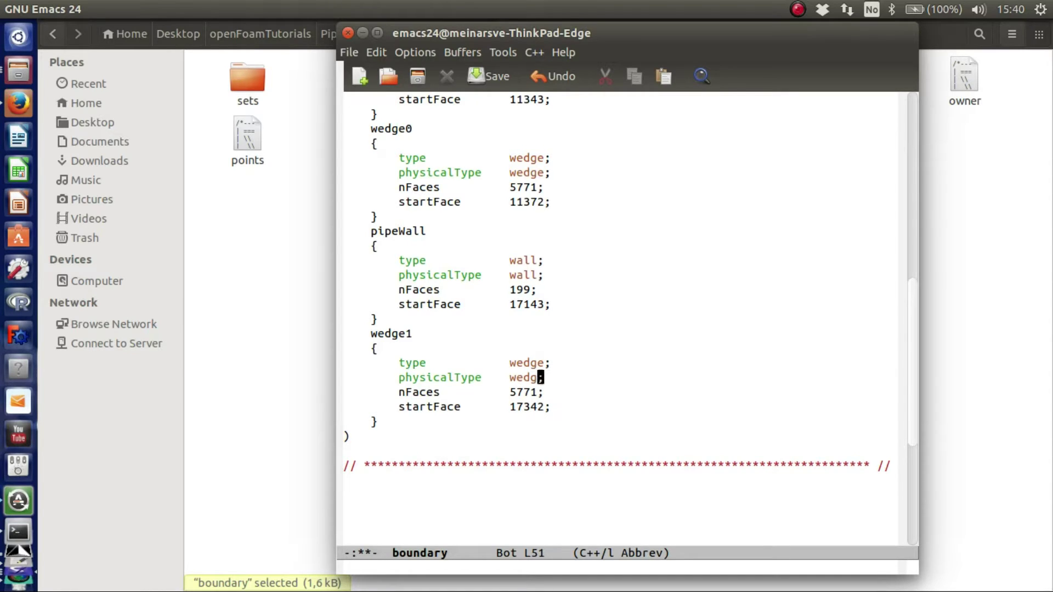
scroll(729, 386, up, 2)
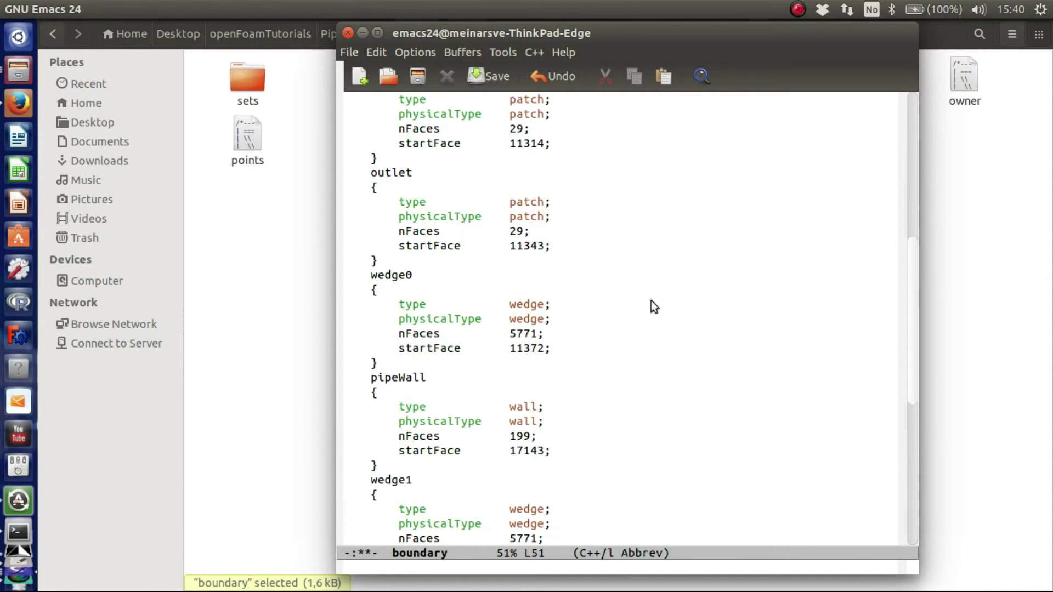
scroll(603, 299, up, 3)
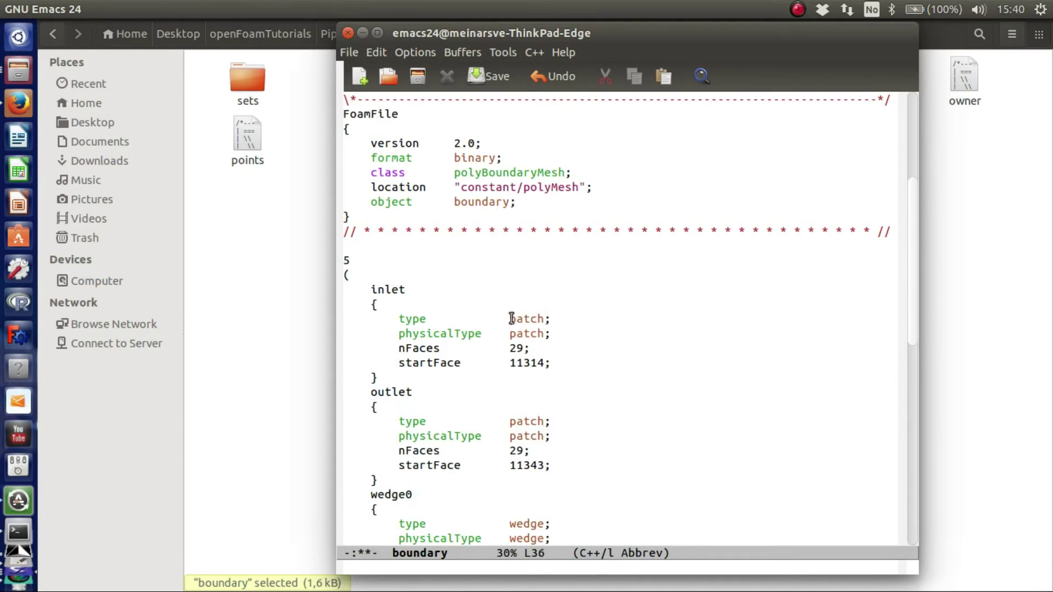
drag(511, 319, 546, 319)
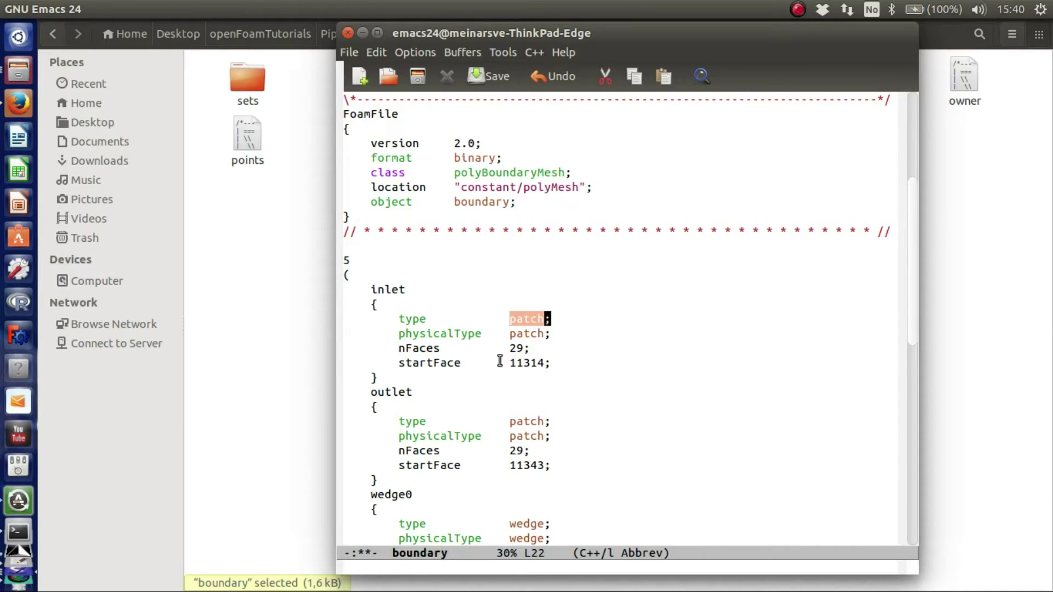
scroll(479, 370, down, 1)
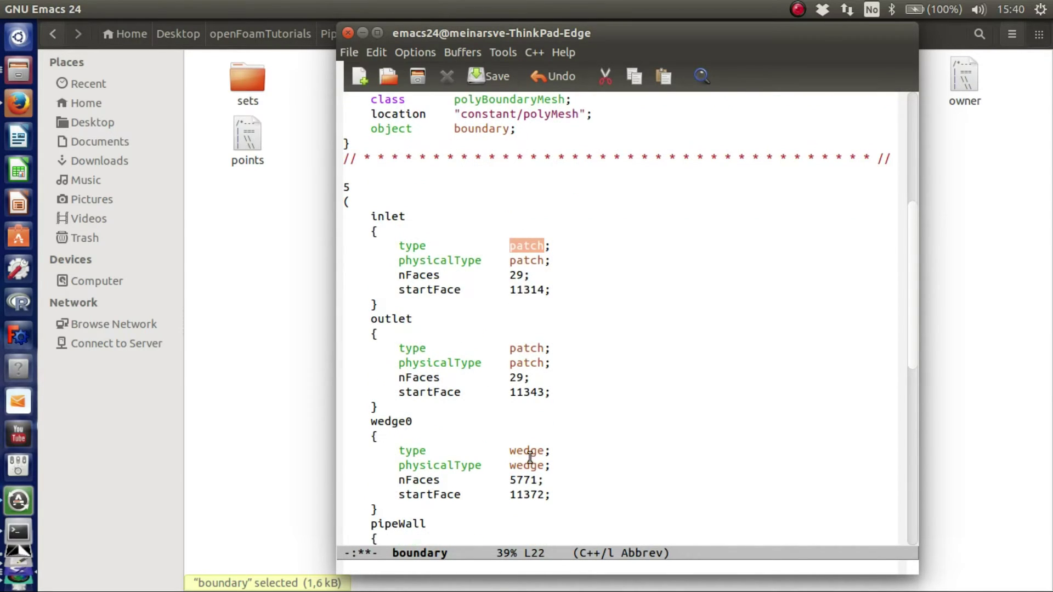
drag(503, 450, 549, 450)
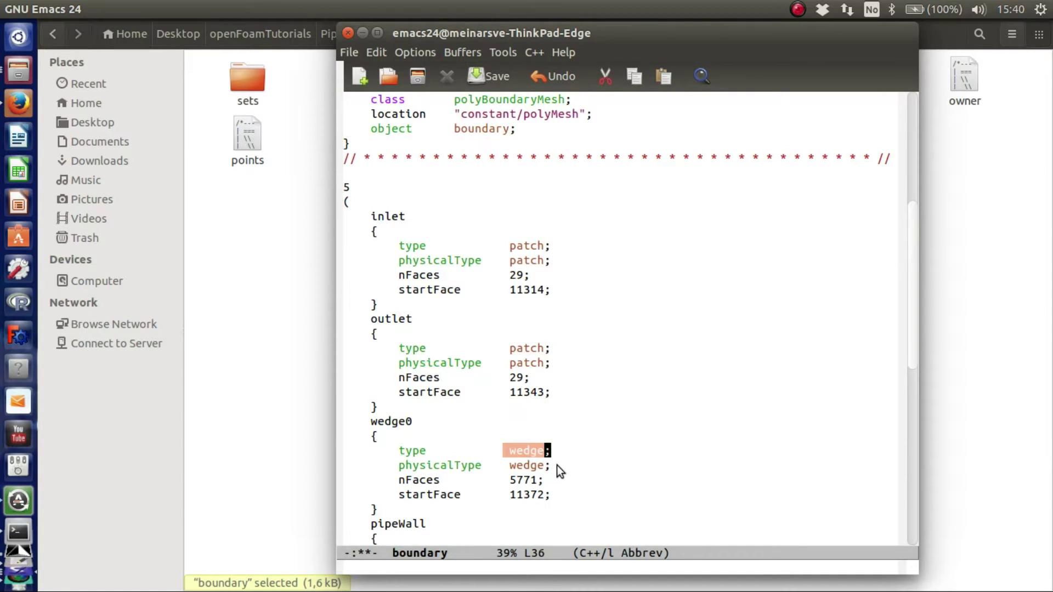
scroll(554, 462, down, 2)
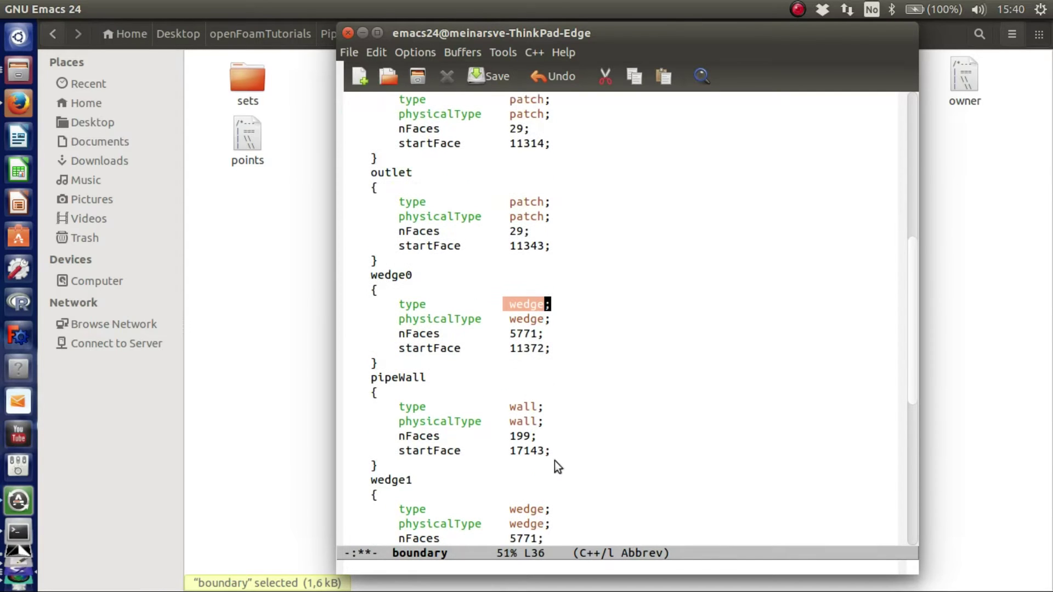
drag(538, 407, 514, 407)
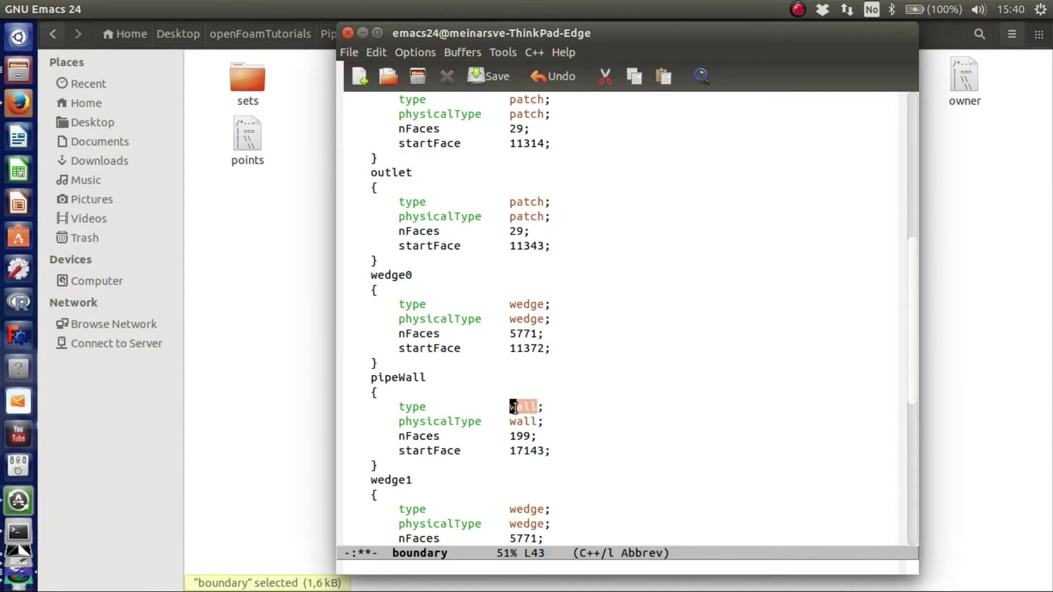
Step: Recheck the outlet patch type and pipeWall wall type, then save the boundary file
scroll(525, 334, up, 1)
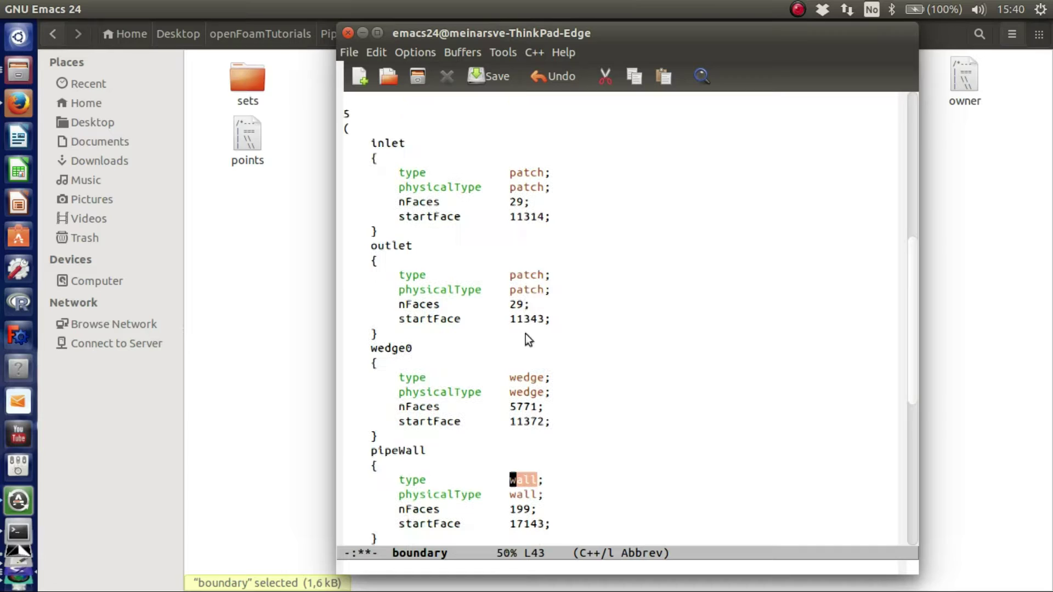
drag(503, 274, 546, 286)
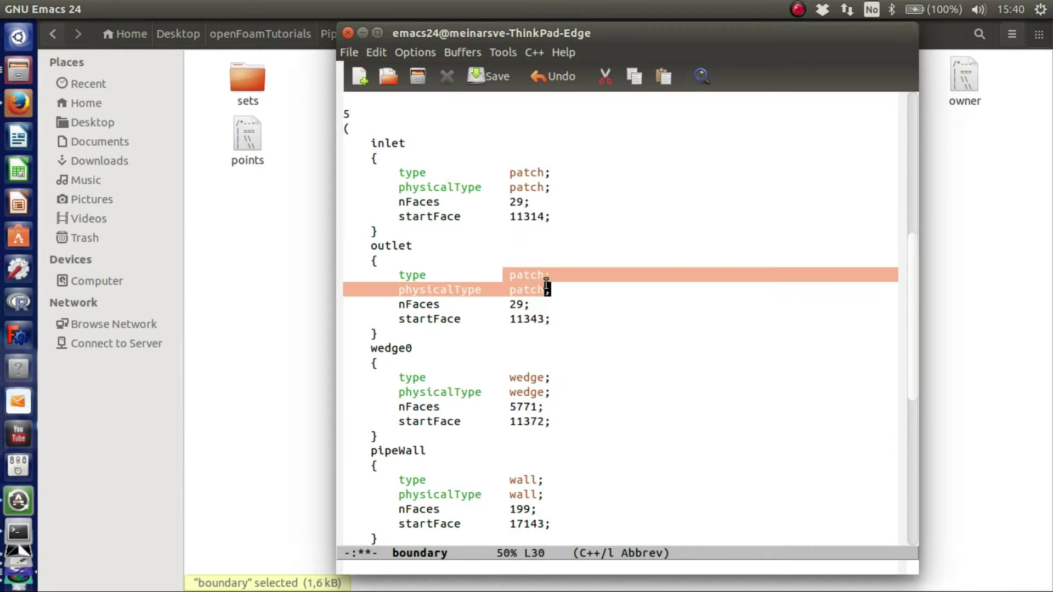
scroll(526, 449, down, 1)
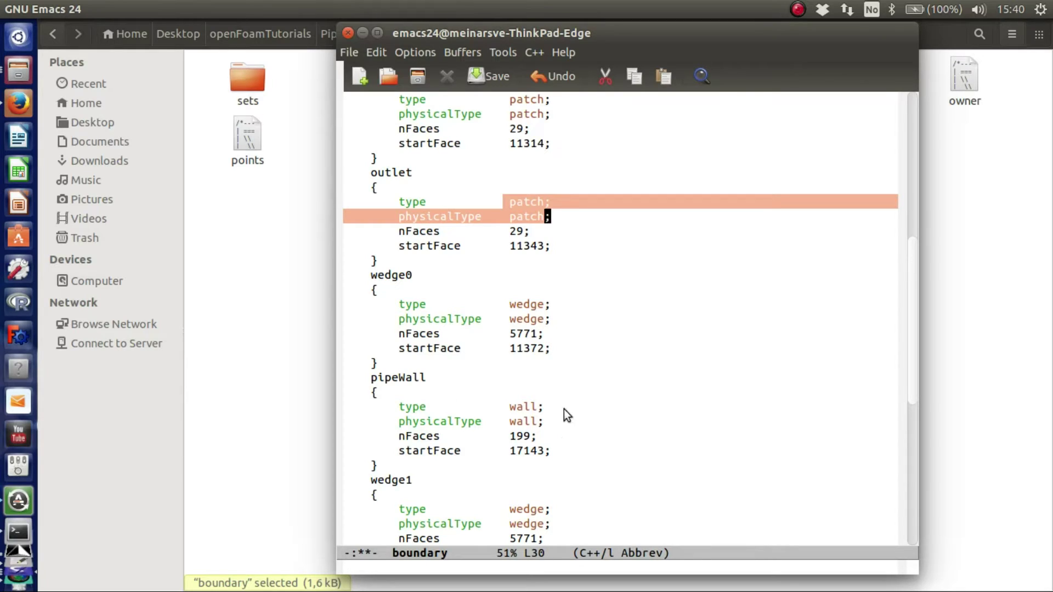
drag(503, 407, 540, 406)
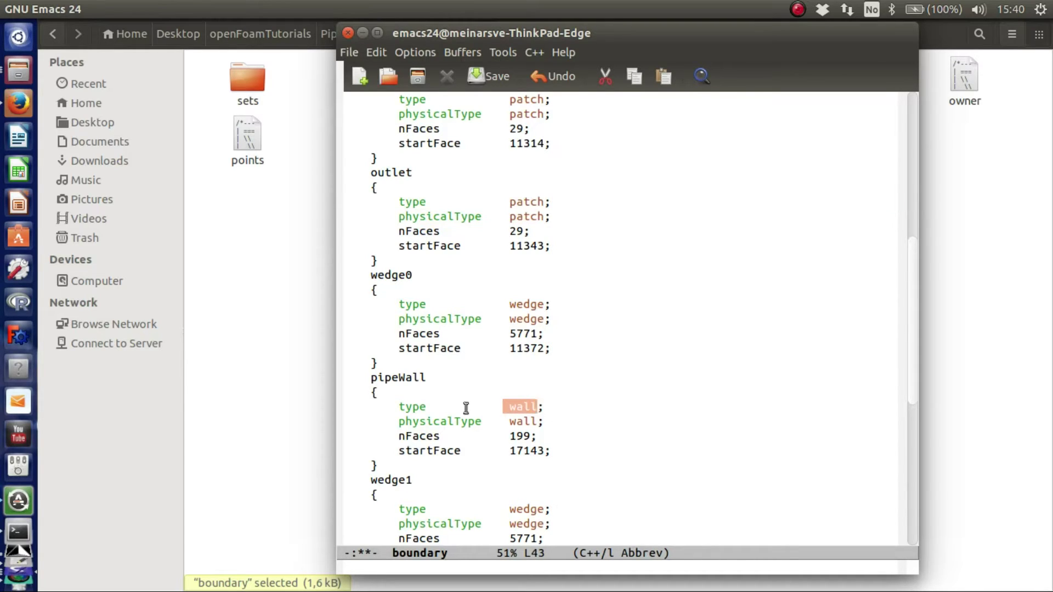
click(535, 406)
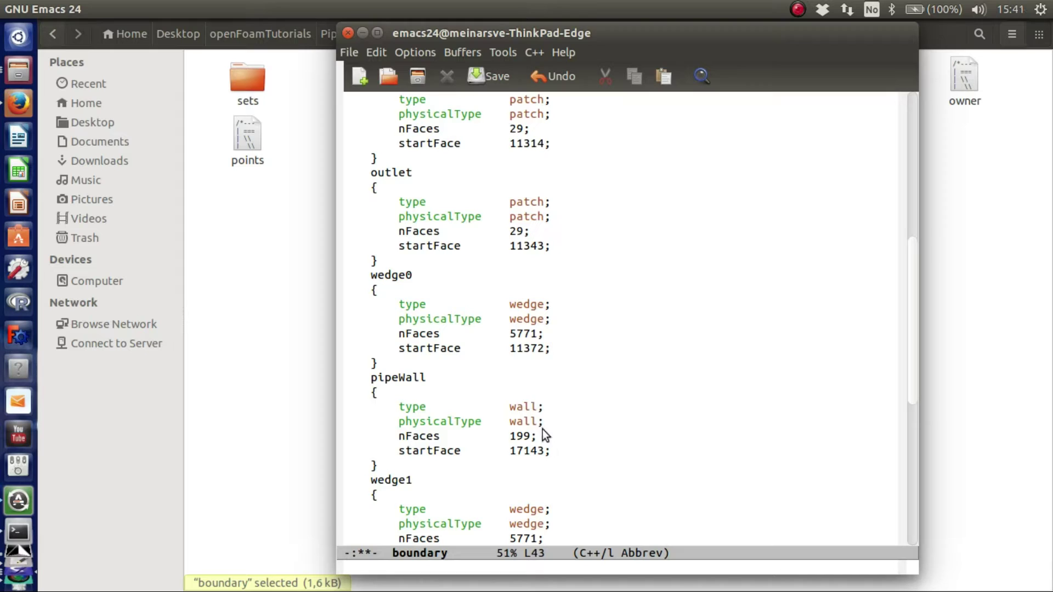
scroll(542, 429, down, 1)
scroll(542, 429, up, 1)
click(486, 77)
Step: Close the boundary file and open the 0/U velocity file in Emacs
click(346, 32)
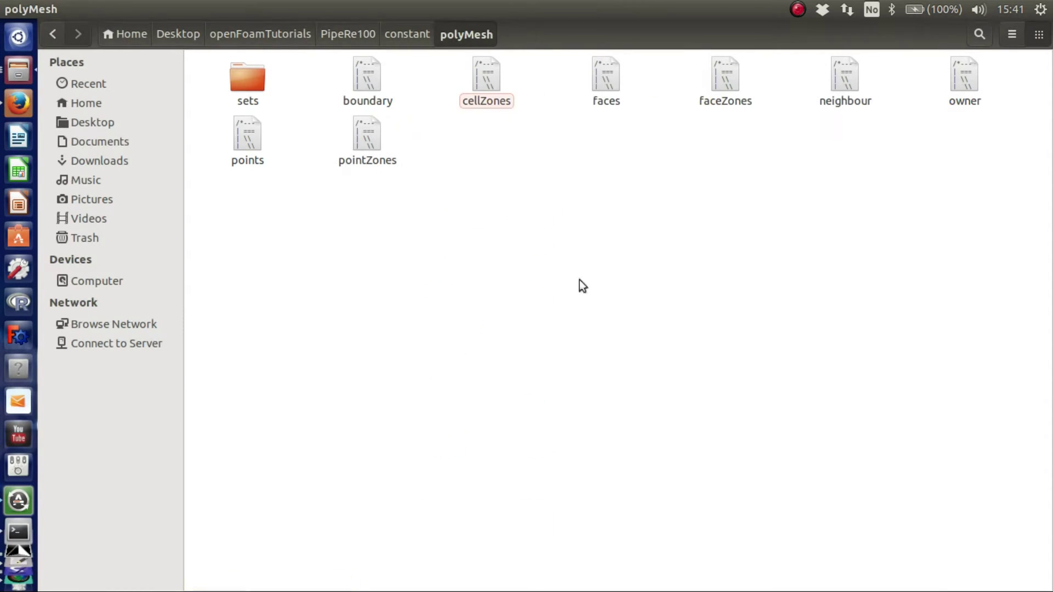
click(414, 34)
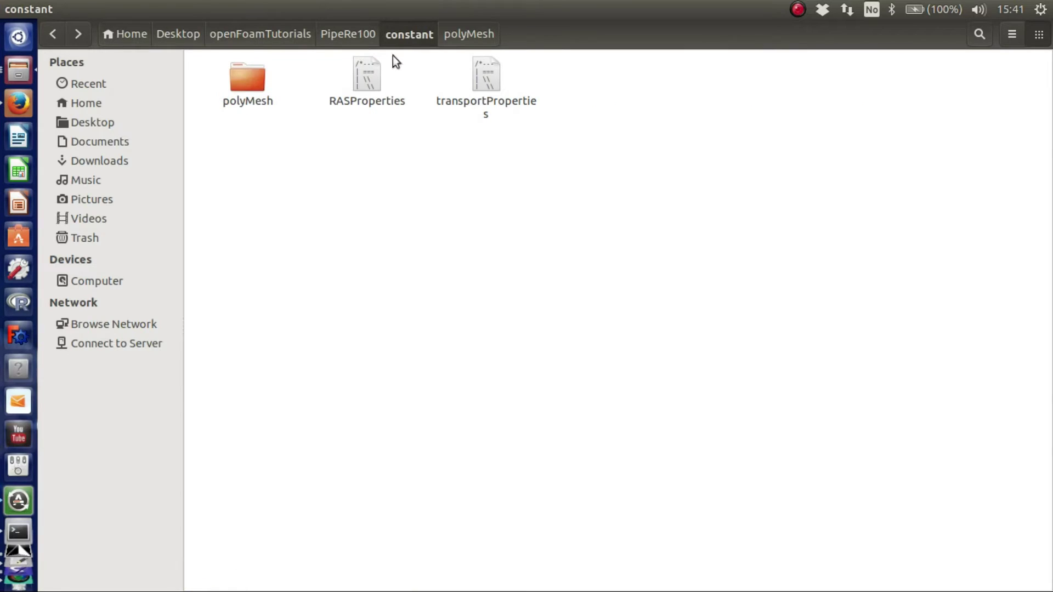
click(338, 34)
click(407, 277)
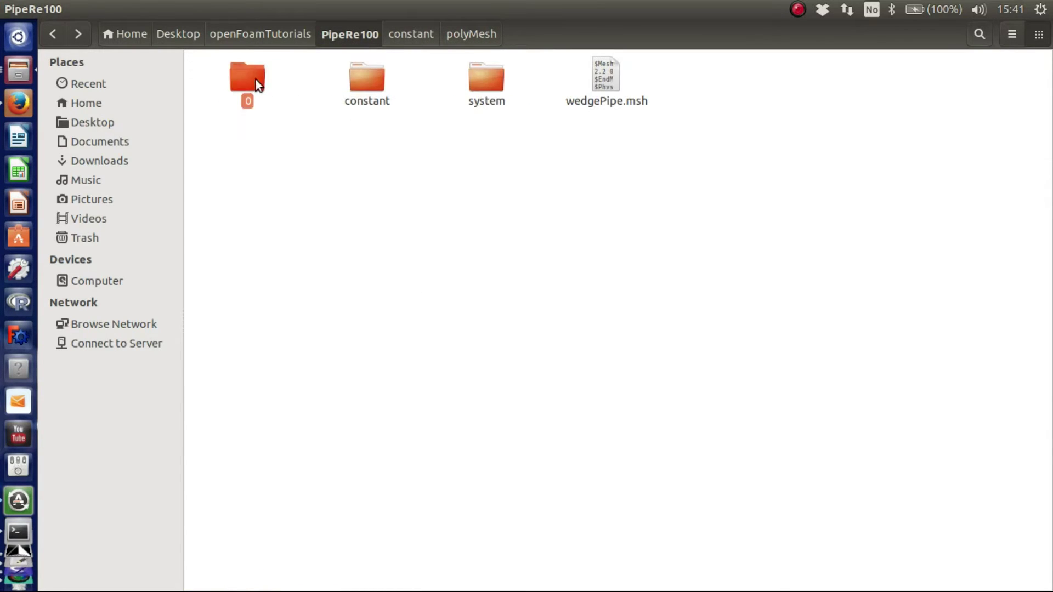
double_click(255, 80)
click(845, 82)
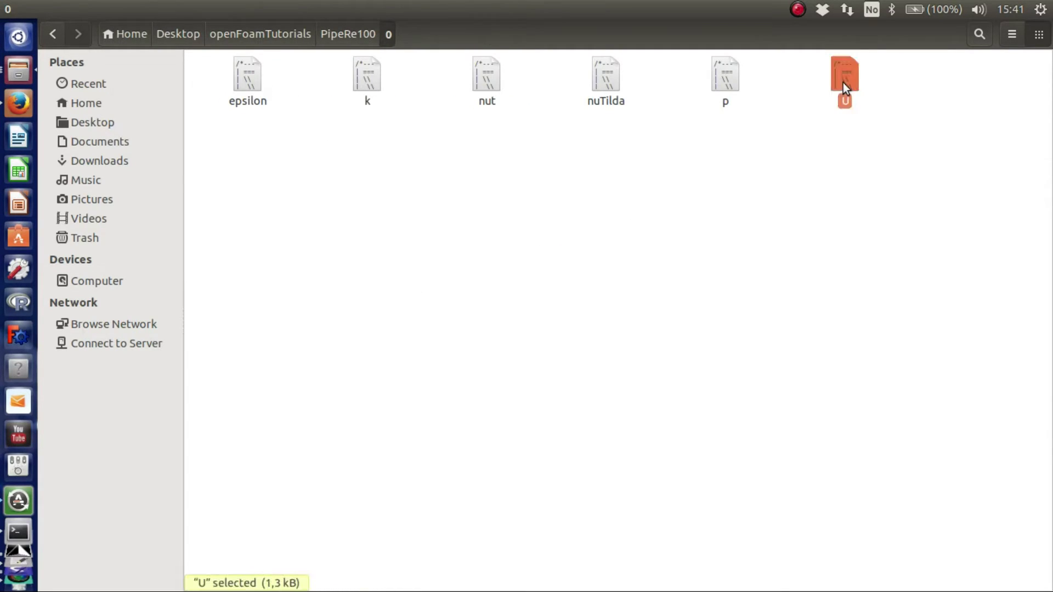
double_click(844, 82)
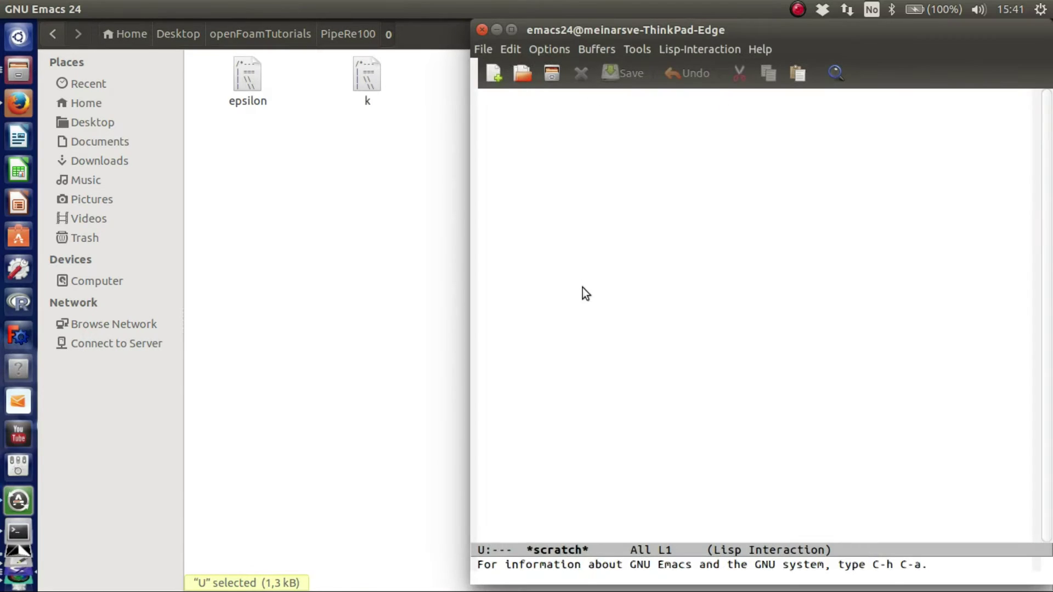
Step: Change the inlet velocity from (10 0 0) to (1 0 0) and rename upperWall to pipeWall
scroll(551, 300, down, 1)
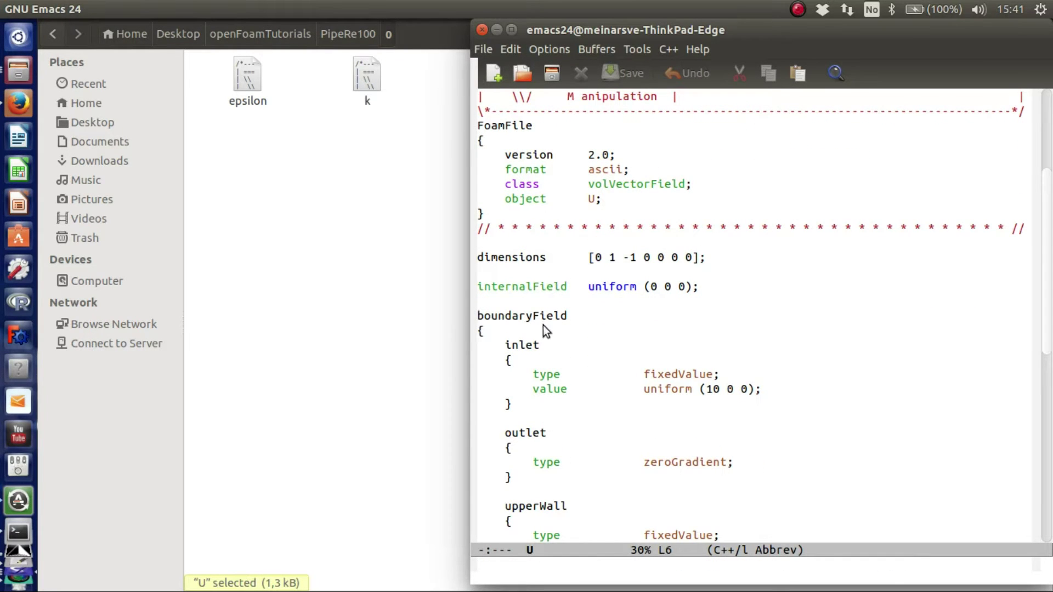
click(722, 391)
key(BackSpace)
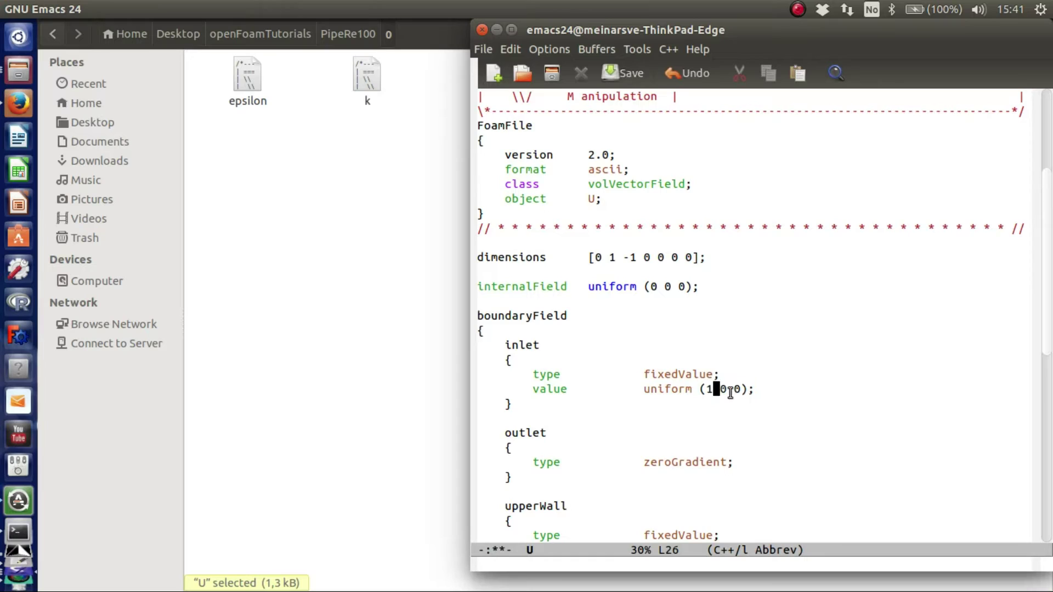
scroll(633, 419, down, 1)
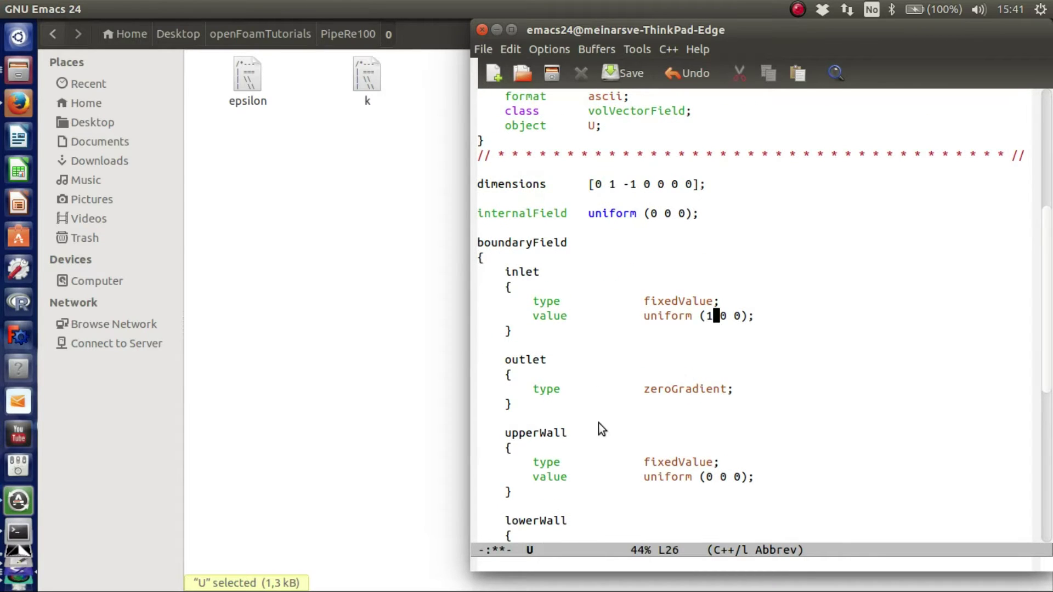
scroll(600, 427, down, 1)
click(542, 359)
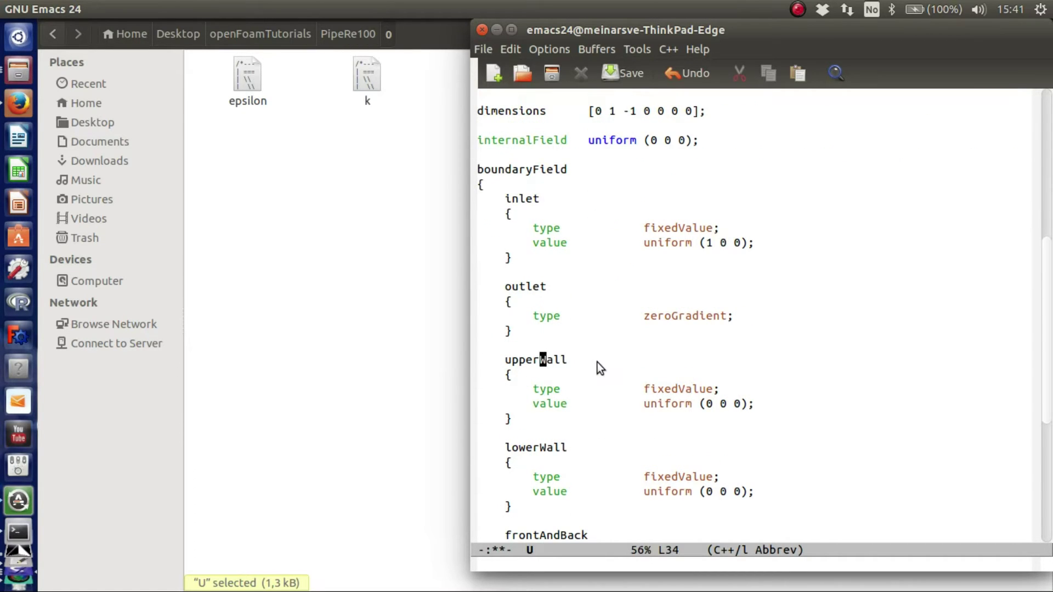
key(BackSpace)
key(BackSpace)
key(BackSpace)
key(BackSpace)
key(BackSpace)
text(pipe)
Step: Rename the lowerWall patch to wedge0 and frontAndBack to wedge1
scroll(567, 399, down, 1)
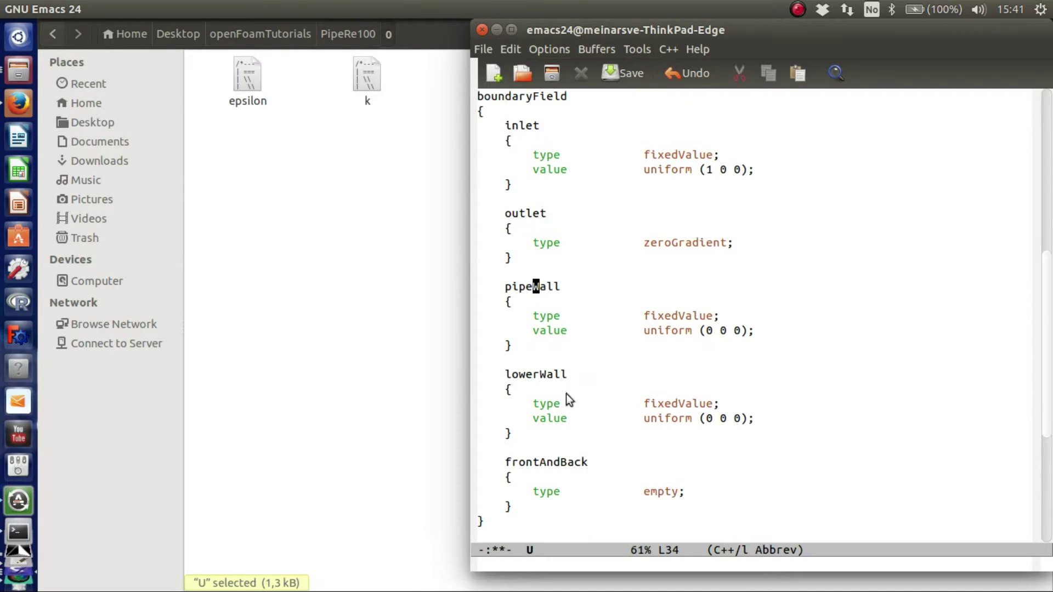
click(562, 374)
key(BackSpace)
key(BackSpace)
key(BackSpace)
key(BackSpace)
key(BackSpace)
key(BackSpace)
key(BackSpace)
key(BackSpace)
key(BackSpace)
text(wedge0)
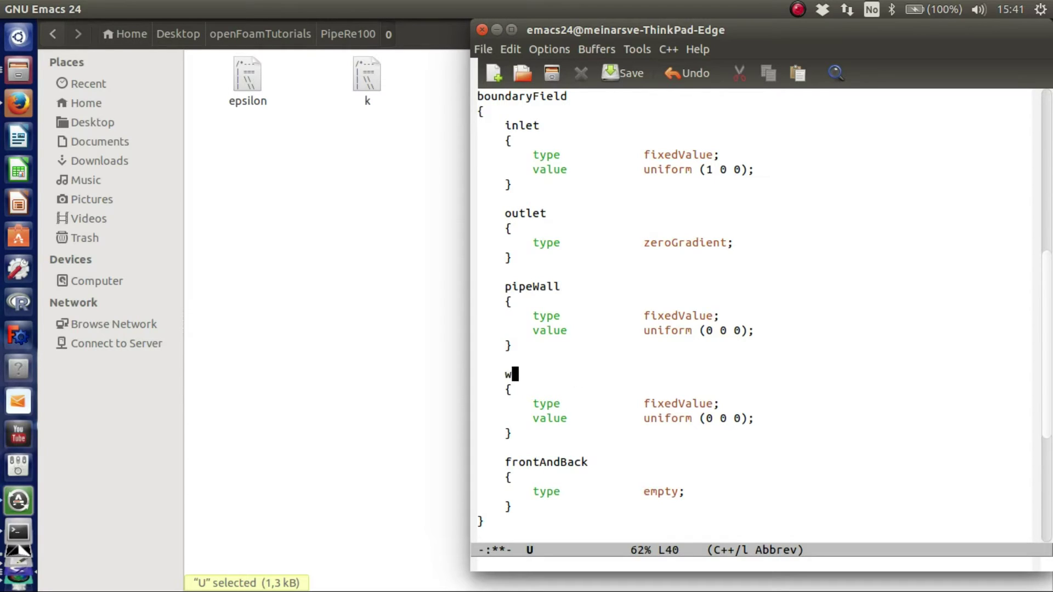
key(Down)
key(Down)
key(Down)
key(Down)
key(Down)
key(Down)
key(Right)
key(Right)
key(Right)
key(Right)
key(Right)
key(Right)
Step: Delete wedge0's uniform value line in the U file
key(BackSpace)
key(BackSpace)
key(BackSpace)
key(BackSpace)
key(BackSpace)
key(BackSpace)
key(BackSpace)
key(BackSpace)
key(BackSpace)
key(BackSpace)
key(BackSpace)
key(BackSpace)
text(wedge)
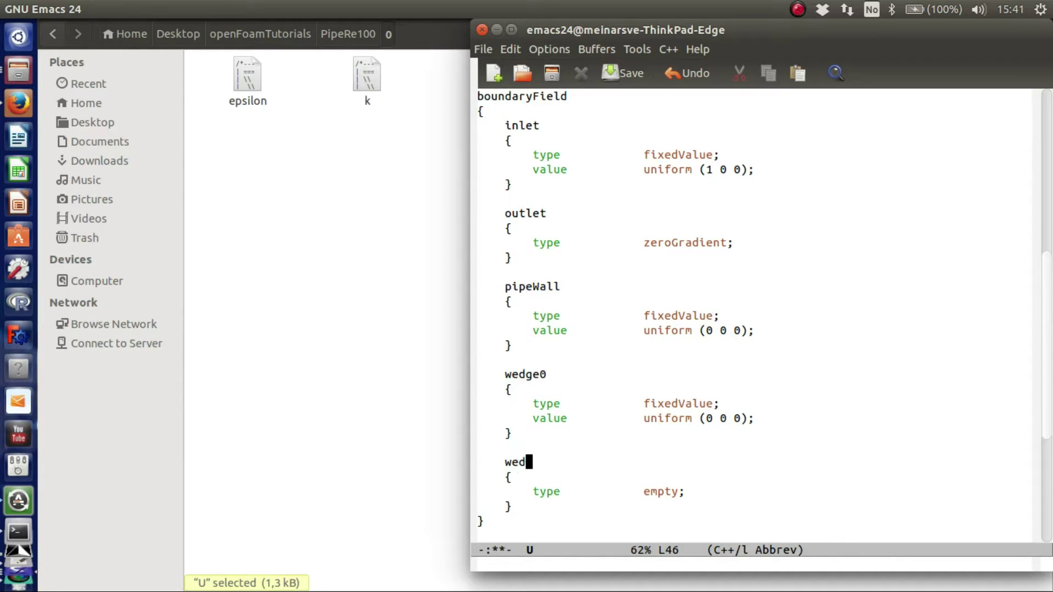
text(1)
key(Up)
key(Up)
key(Up)
key(Up)
key(Right)
key(Right)
key(Right)
key(Right)
key(Right)
key(Right)
key(Right)
key(Right)
key(Right)
key(Right)
key(Right)
key(Right)
key(Right)
key(Right)
key(Right)
key(Right)
key(Right)
key(Right)
key(Right)
key(Right)
key(Right)
key(Right)
key(Right)
key(Down)
key(Right)
key(Right)
key(Right)
key(Right)
key(Right)
key(Right)
key(BackSpace)
key(BackSpace)
key(BackSpace)
key(BackSpace)
key(BackSpace)
key(BackSpace)
key(BackSpace)
key(BackSpace)
key(BackSpace)
key(BackSpace)
key(BackSpace)
key(BackSpace)
key(BackSpace)
key(BackSpace)
key(BackSpace)
key(BackSpace)
key(BackSpace)
key(BackSpace)
key(BackSpace)
key(BackSpace)
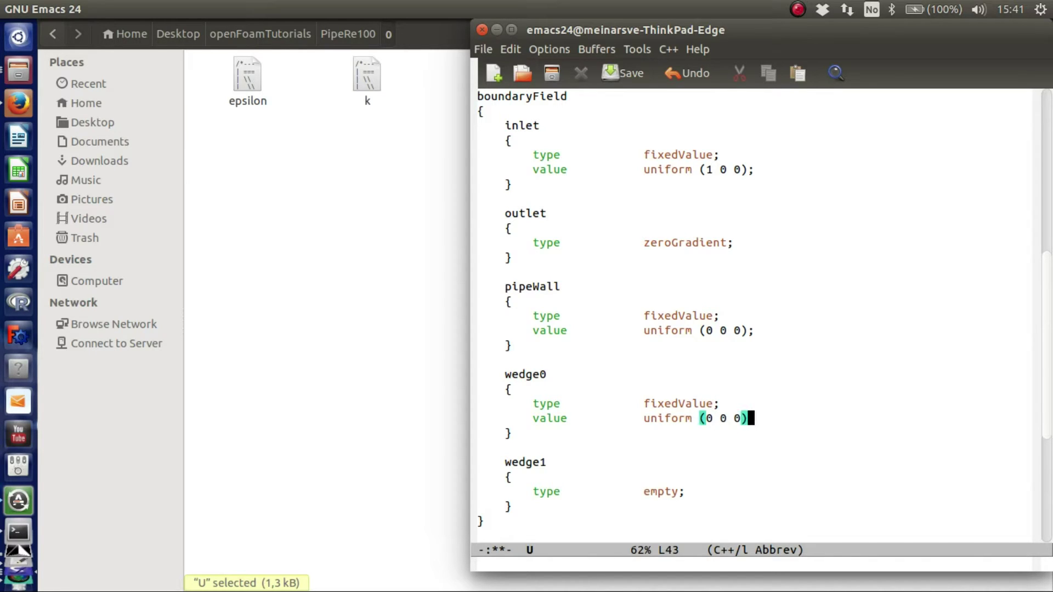
key(BackSpace)
key(BackSpace)
key(BackSpace)
key(BackSpace)
key(BackSpace)
key(BackSpace)
key(BackSpace)
key(BackSpace)
key(BackSpace)
key(BackSpace)
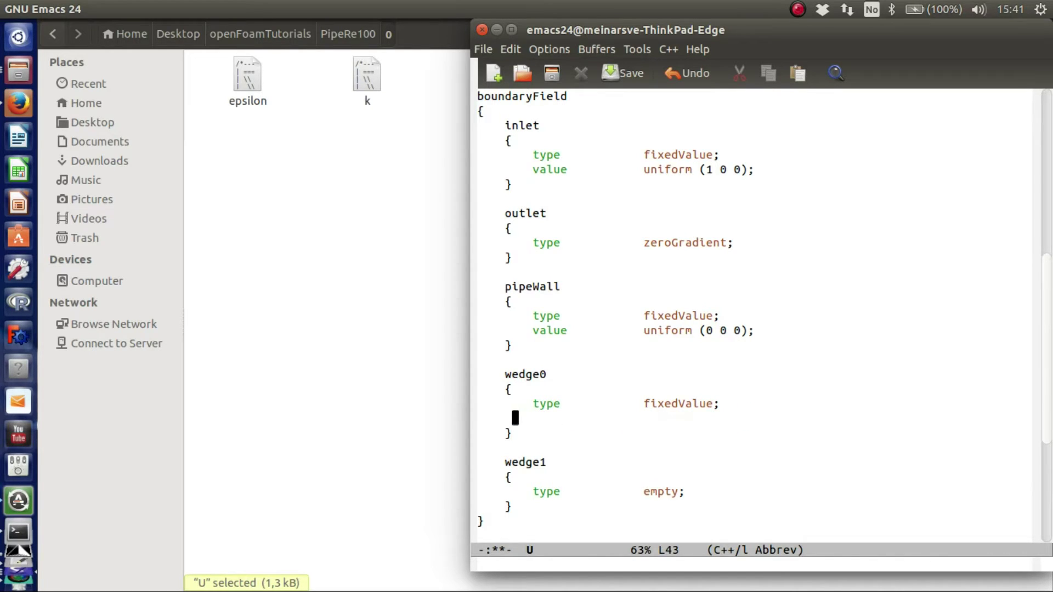
Step: Set the types of wedge0 and wedge1 to wedge
key(BackSpace)
key(BackSpace)
key(BackSpace)
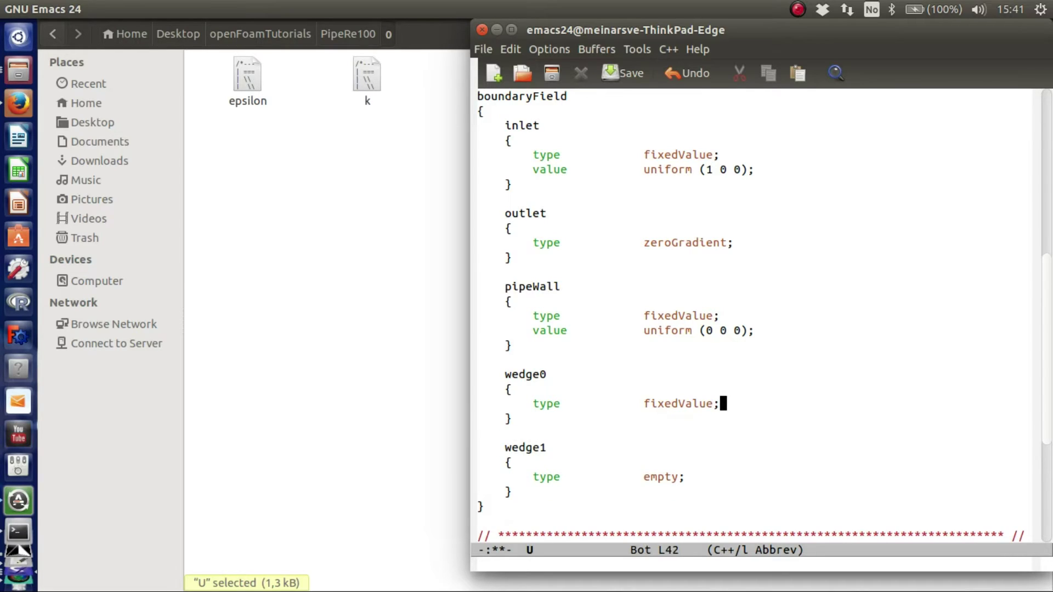
key(Left)
key(BackSpace)
key(BackSpace)
key(BackSpace)
key(BackSpace)
key(BackSpace)
key(BackSpace)
key(BackSpace)
key(BackSpace)
key(BackSpace)
key(BackSpace)
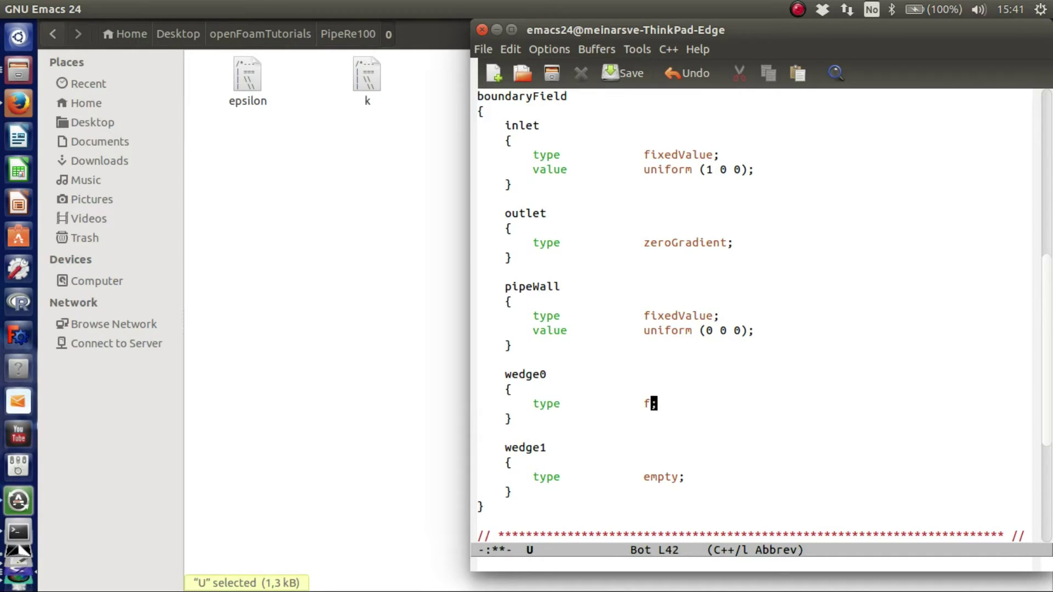
text(wedge)
key(Down)
key(Down)
key(Down)
key(Down)
key(Down)
key(BackSpace)
key(BackSpace)
key(BackSpace)
key(BackSpace)
key(BackSpace)
text(wedge)
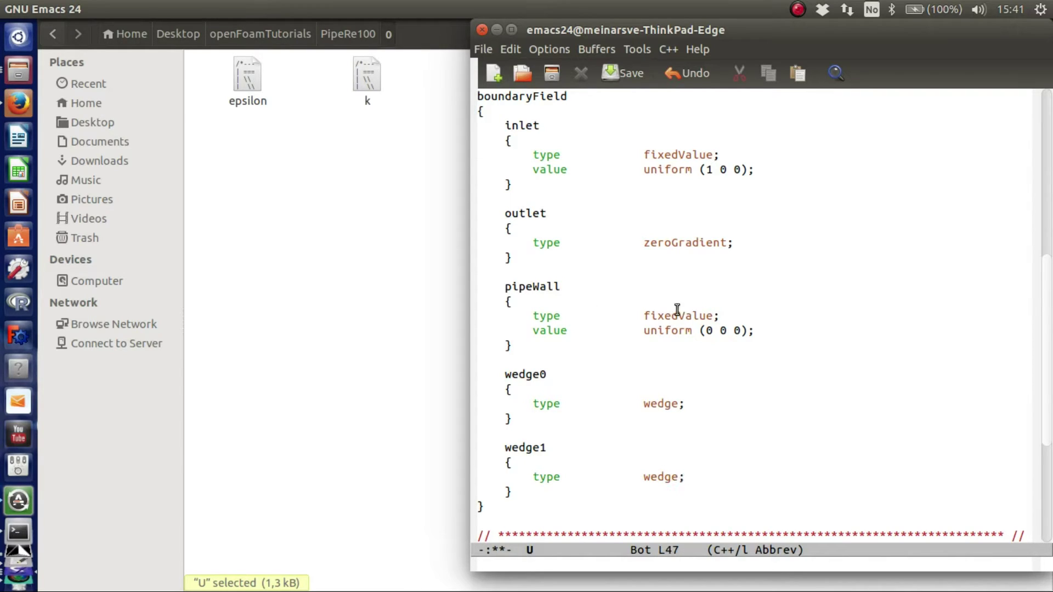
Step: Save the U file and close its editor
click(723, 331)
scroll(608, 258, up, 1)
click(617, 73)
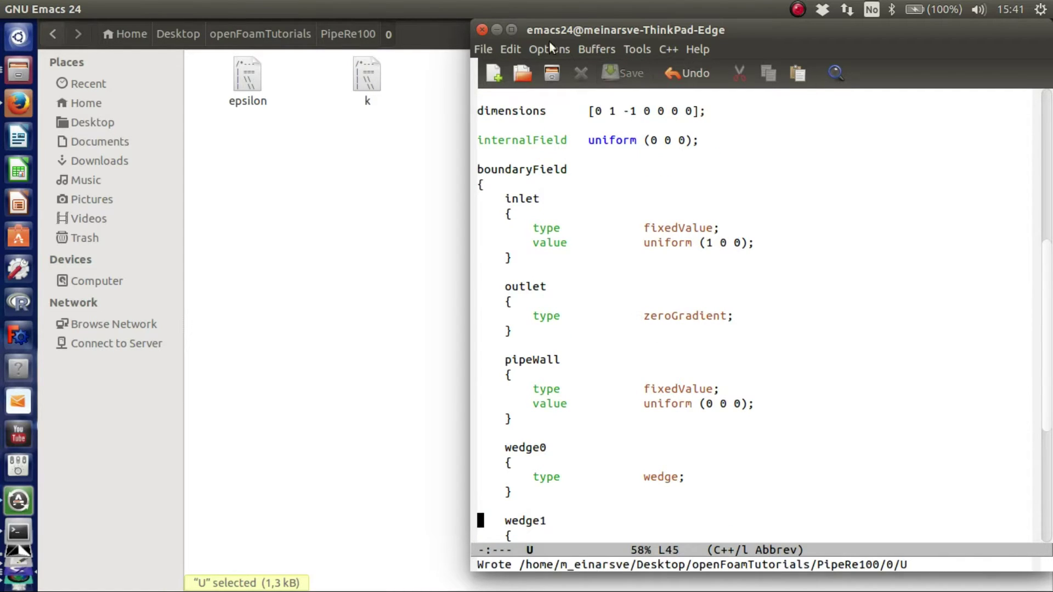
click(483, 28)
Step: Open the p pressure file and rename upperWall to pipeWall
click(724, 79)
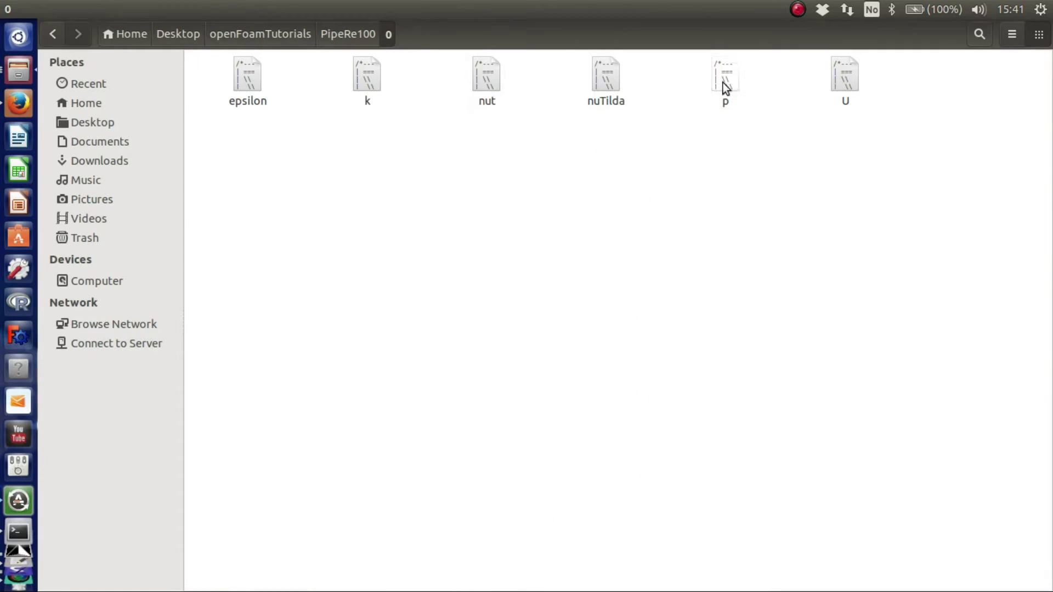
double_click(724, 78)
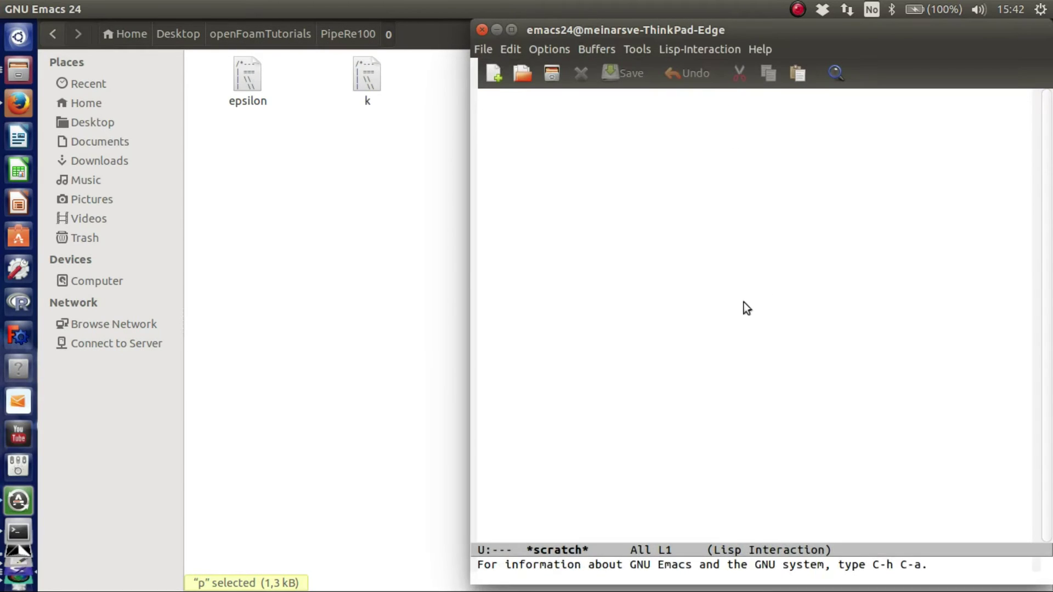
scroll(725, 324, down, 1)
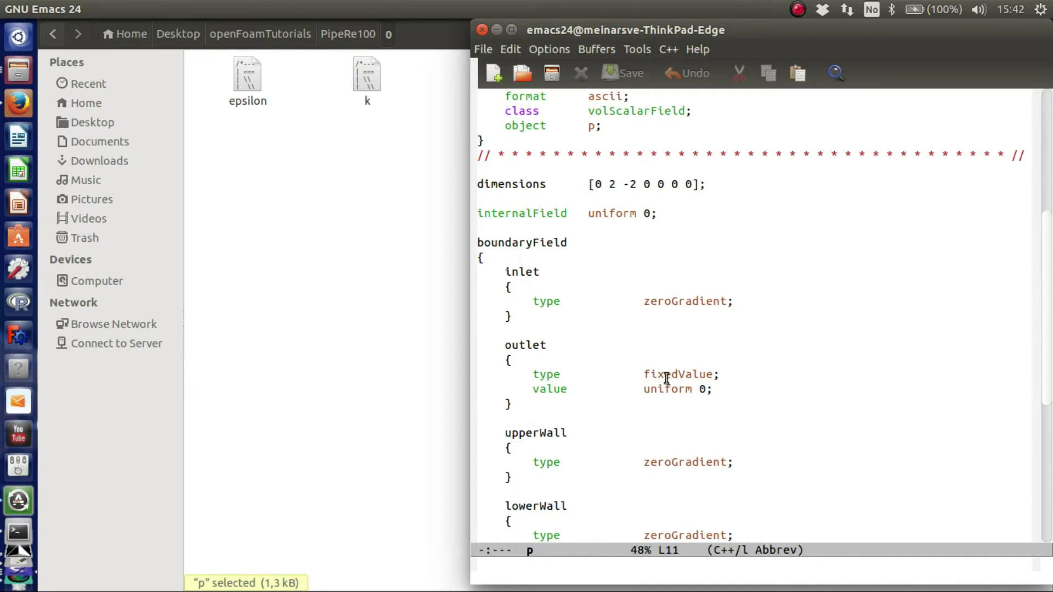
click(571, 432)
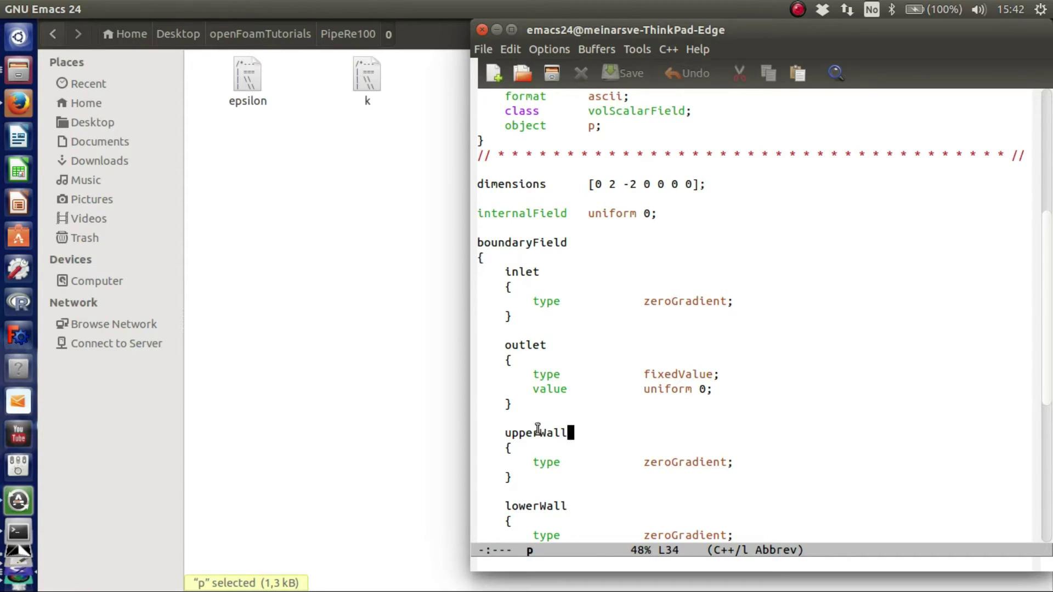
key(Left)
key(Left)
key(Left)
key(Left)
key(BackSpace)
key(BackSpace)
key(BackSpace)
key(BackSpace)
key(BackSpace)
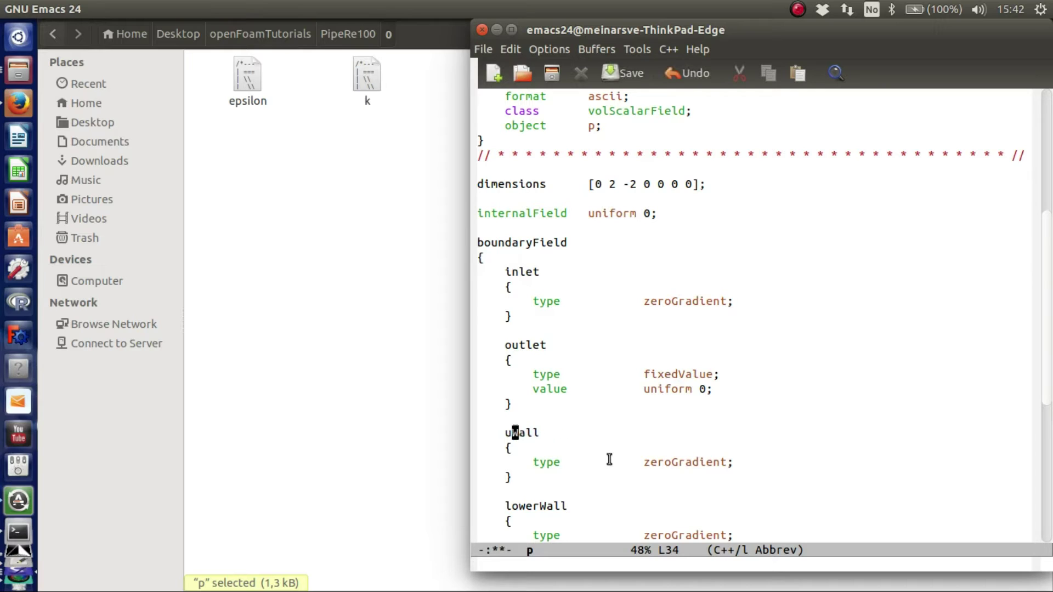
text(pipe)
Step: Rename the lowerWall patch in p to wedge0
scroll(606, 455, down, 2)
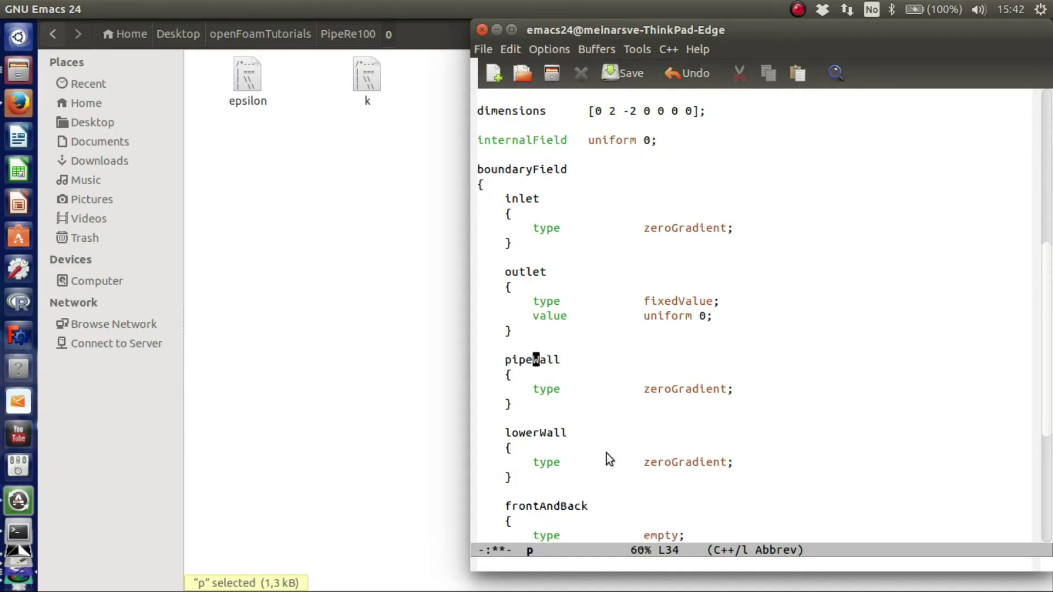
click(571, 358)
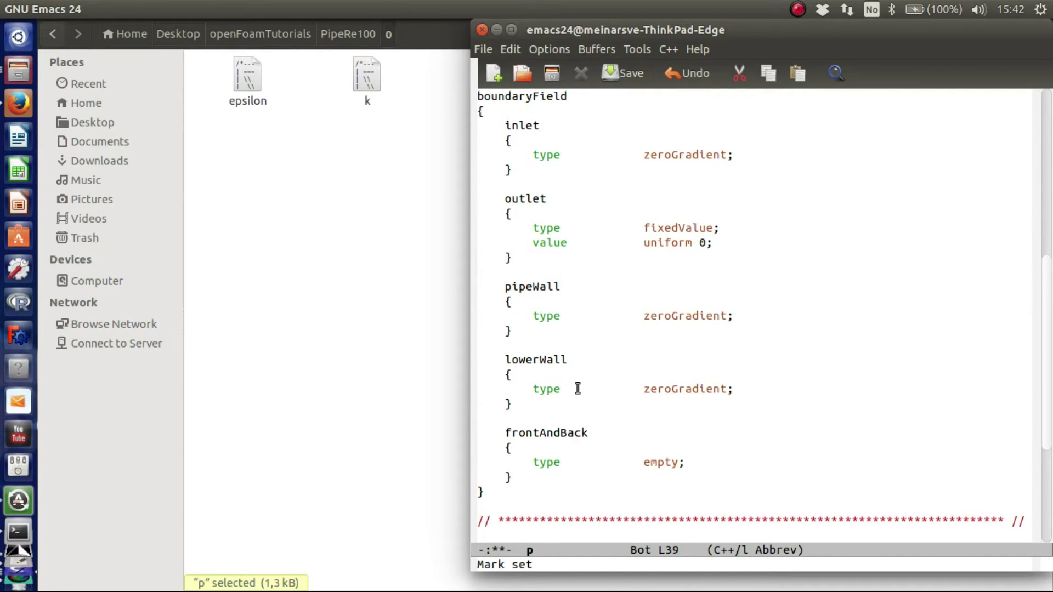
key(BackSpace)
key(BackSpace)
key(BackSpace)
key(BackSpace)
key(BackSpace)
key(BackSpace)
key(BackSpace)
key(BackSpace)
key(BackSpace)
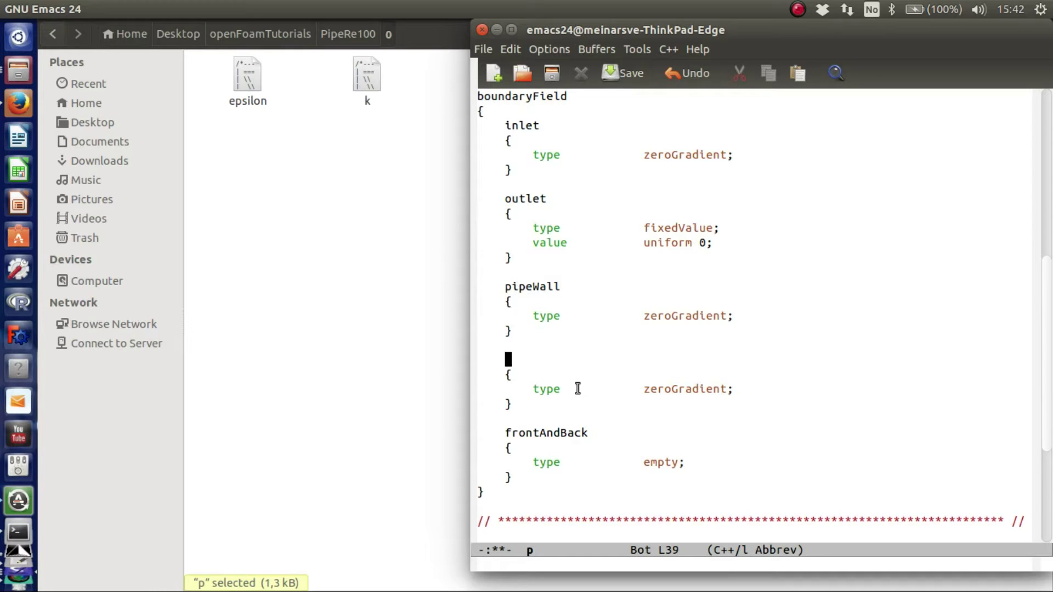
text(wedge0)
key(Down)
key(Home)
key(Down)
key(Down)
key(Down)
key(Down)
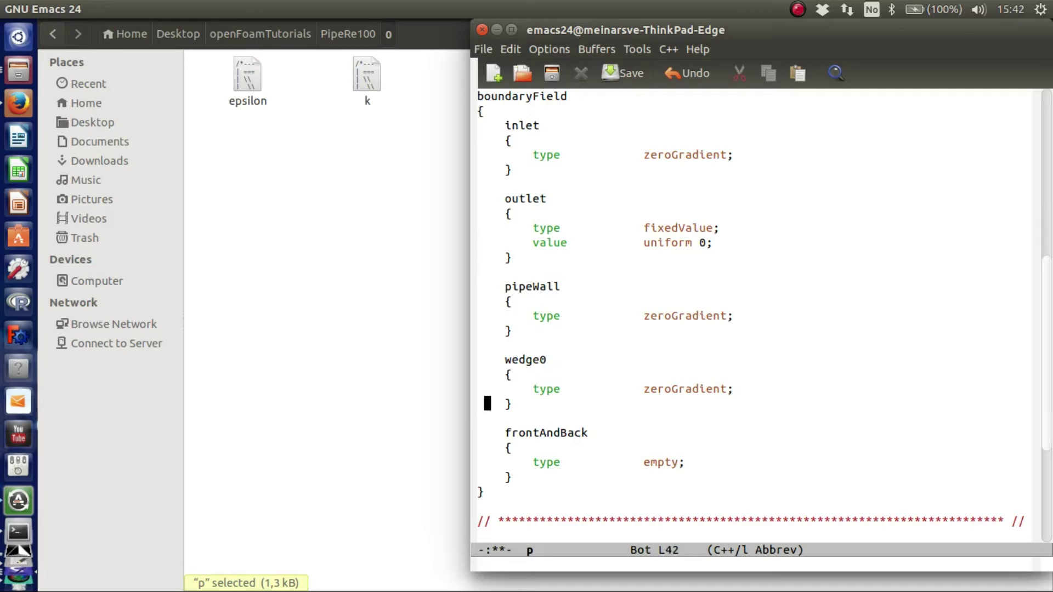
Step: Change wedge0's type from zeroGradient to wedge and make frontAndBack wedge1 of type wedge
key(Up)
key(Up)
key(Up)
key(Right)
key(Right)
key(Right)
key(Right)
key(Right)
key(Right)
key(Right)
key(Right)
key(Right)
key(Right)
key(Right)
key(Right)
key(Right)
key(Right)
key(Right)
key(Right)
key(Right)
key(Right)
key(Right)
key(Right)
key(Right)
key(Right)
key(Right)
key(Right)
key(Right)
key(Right)
key(Right)
key(Right)
key(Right)
key(Right)
key(Right)
key(Right)
key(Right)
key(Right)
key(Right)
key(Right)
key(BackSpace)
key(BackSpace)
key(BackSpace)
key(BackSpace)
key(BackSpace)
key(BackSpace)
key(BackSpace)
key(BackSpace)
key(BackSpace)
key(BackSpace)
key(BackSpace)
key(BackSpace)
text(wedge)
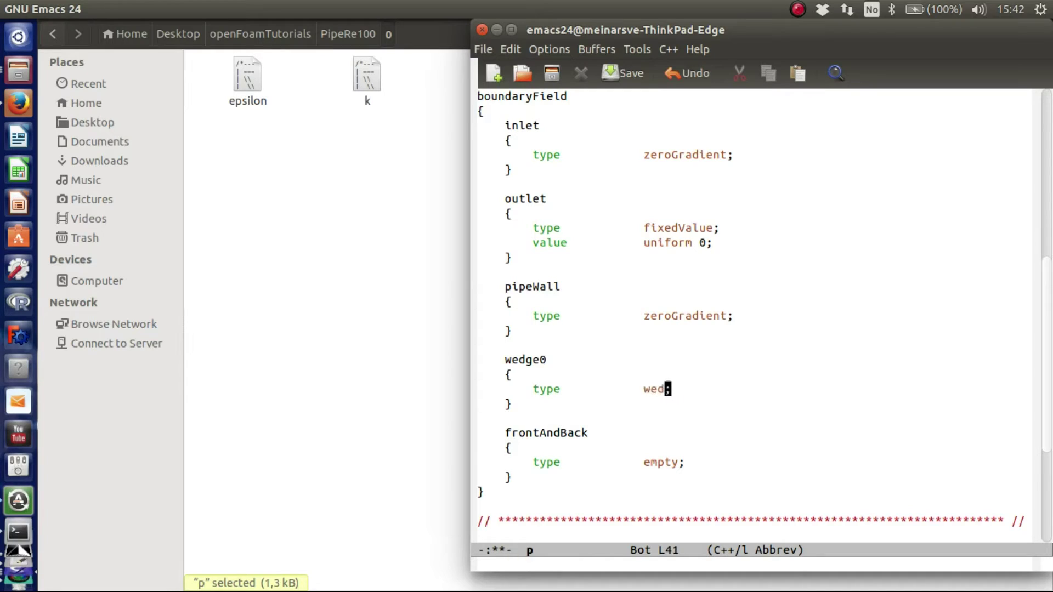
key(Down)
key(Down)
key(Down)
key(BackSpace)
key(BackSpace)
key(BackSpace)
key(BackSpace)
key(BackSpace)
key(BackSpace)
key(BackSpace)
key(BackSpace)
key(BackSpace)
key(BackSpace)
key(BackSpace)
key(BackSpace)
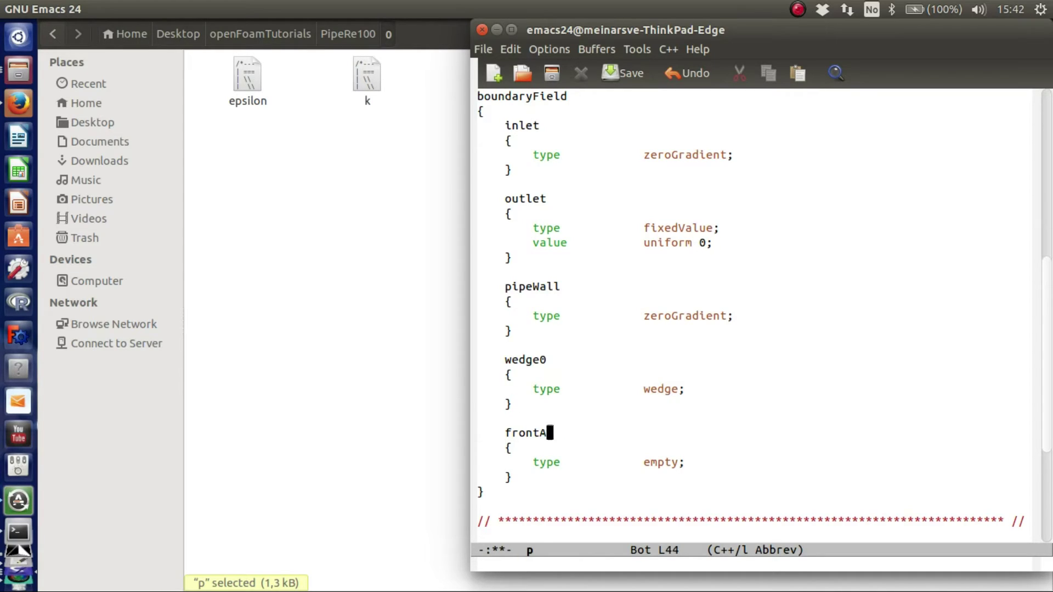
text(wedge1)
key(Down)
key(Down)
key(Right)
key(Right)
key(Right)
key(Right)
key(Right)
key(Right)
key(Right)
key(Right)
key(Right)
key(Right)
key(Right)
key(Right)
key(Right)
key(Right)
key(Right)
key(Right)
key(Right)
key(Right)
key(Right)
key(BackSpace)
key(BackSpace)
key(BackSpace)
key(BackSpace)
key(BackSpace)
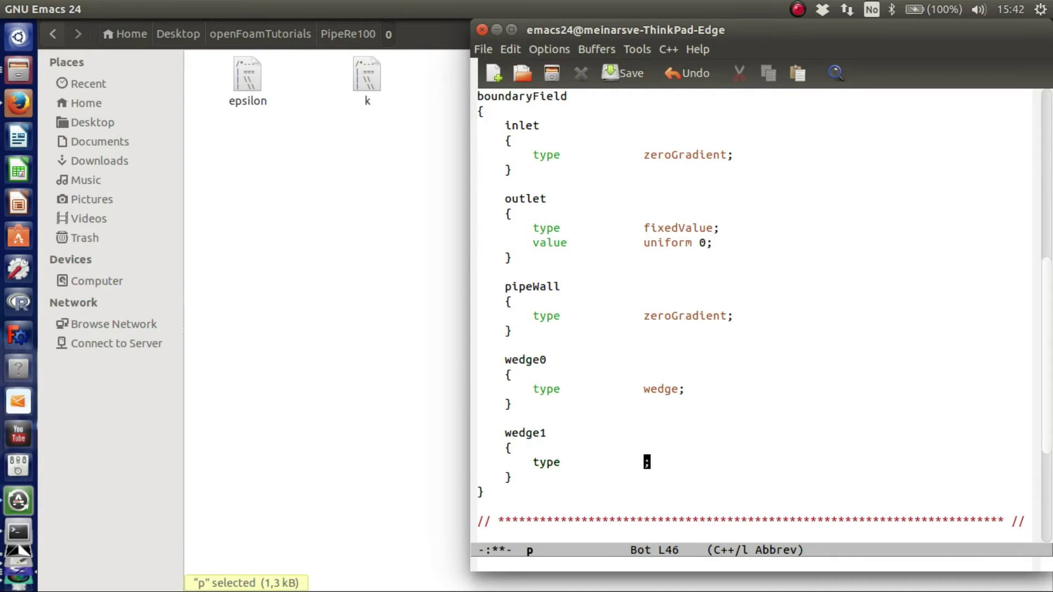
text(wedge)
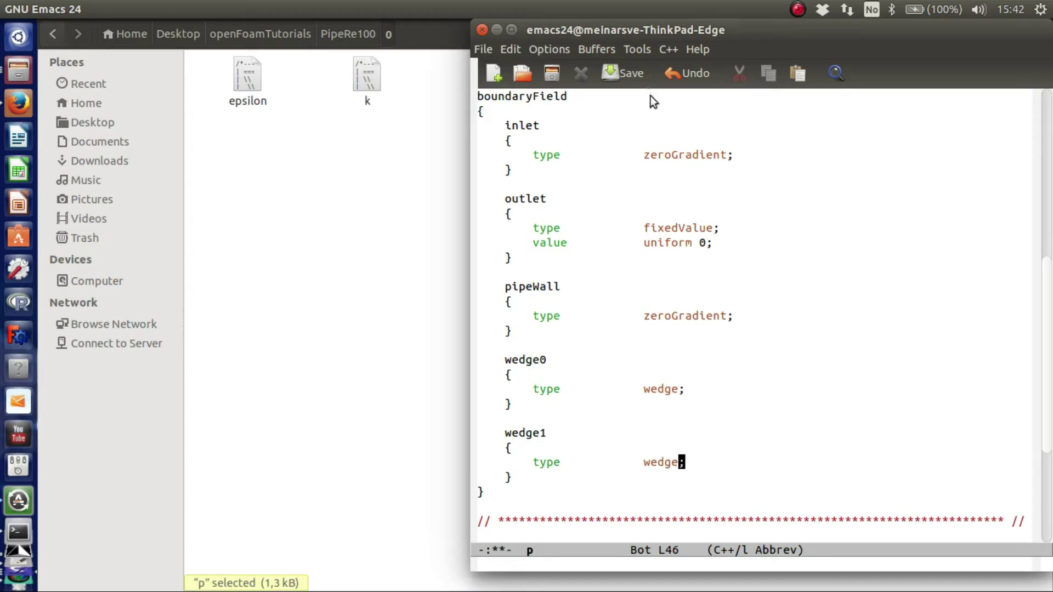
Step: Save the p file and close its editor
click(623, 73)
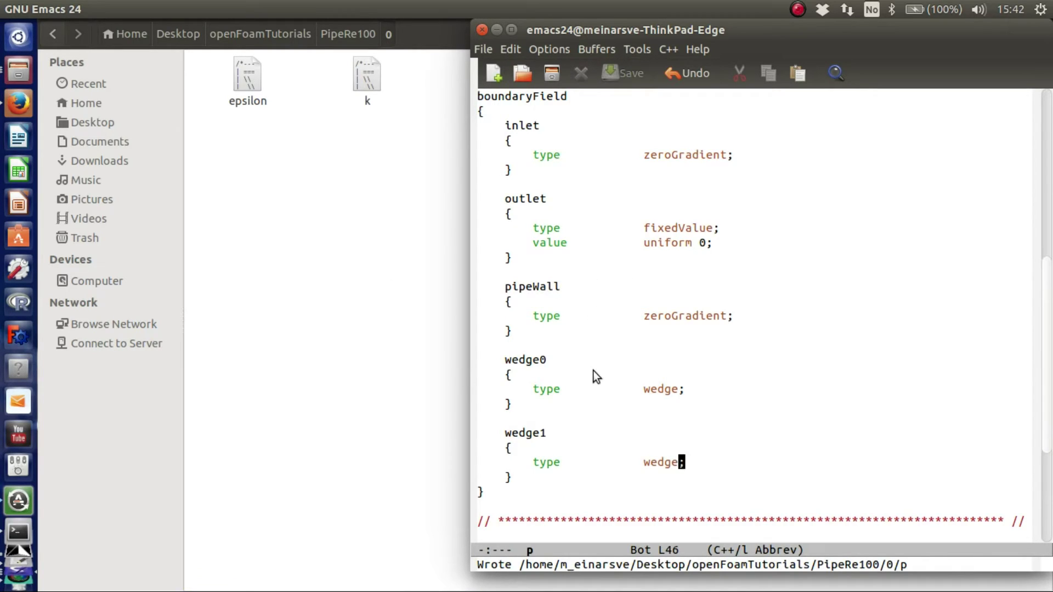
scroll(593, 371, up, 3)
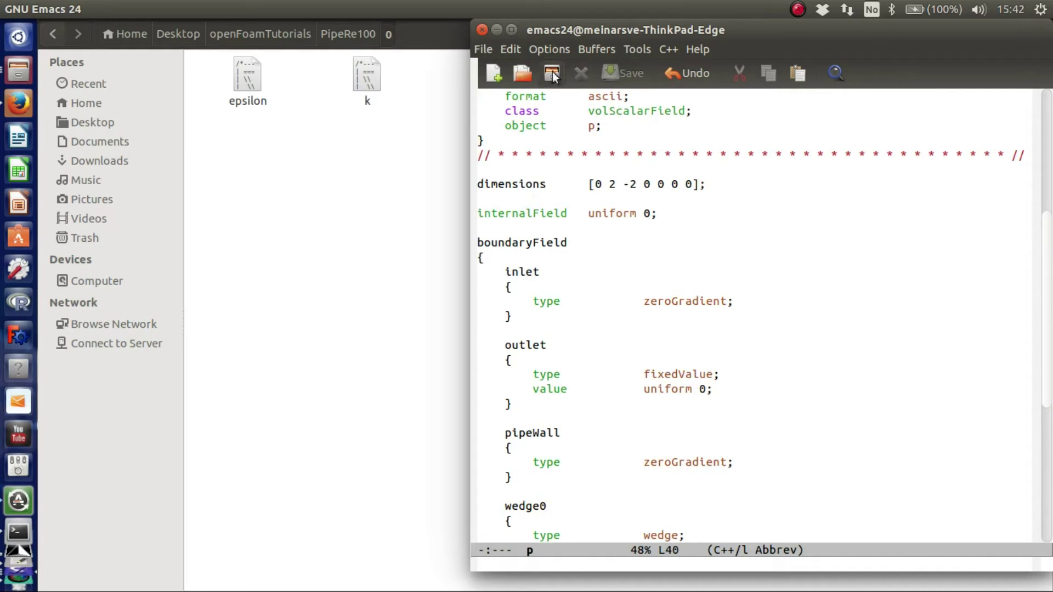
click(482, 30)
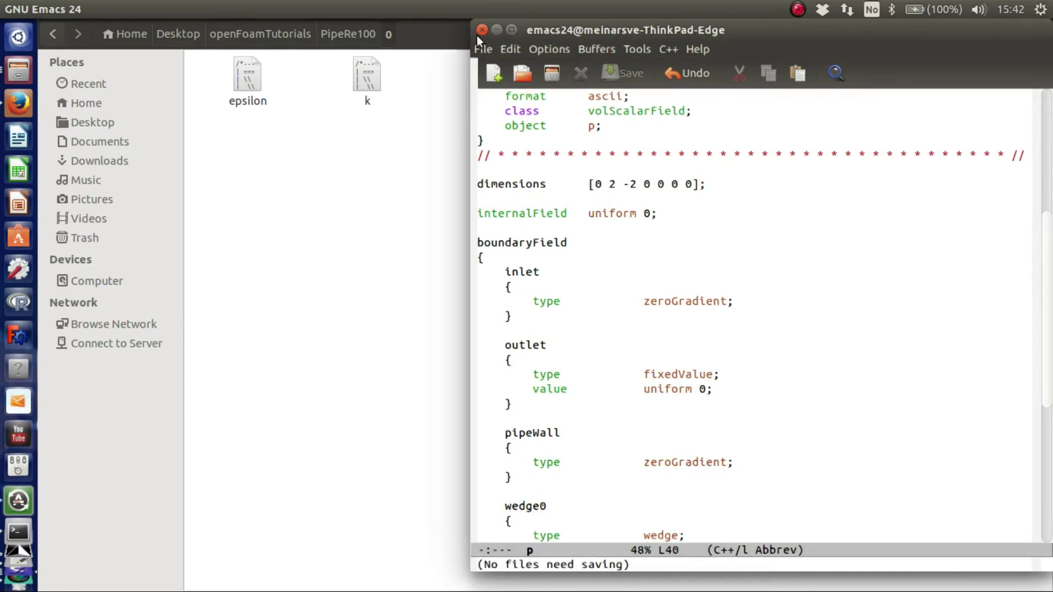
Step: Open transportProperties from the PipeRe100 constant folder
click(354, 36)
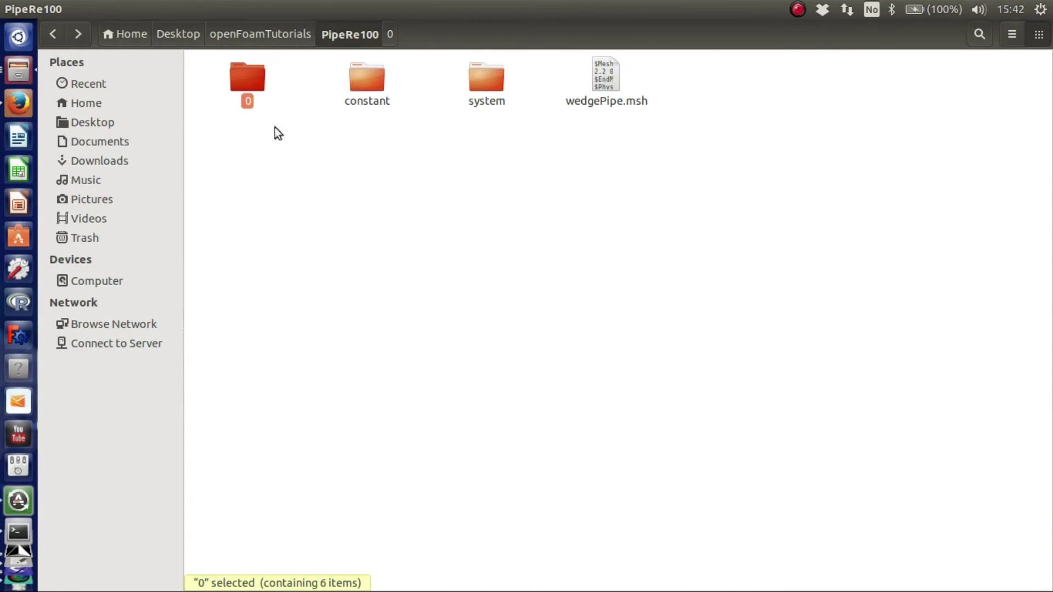
double_click(362, 78)
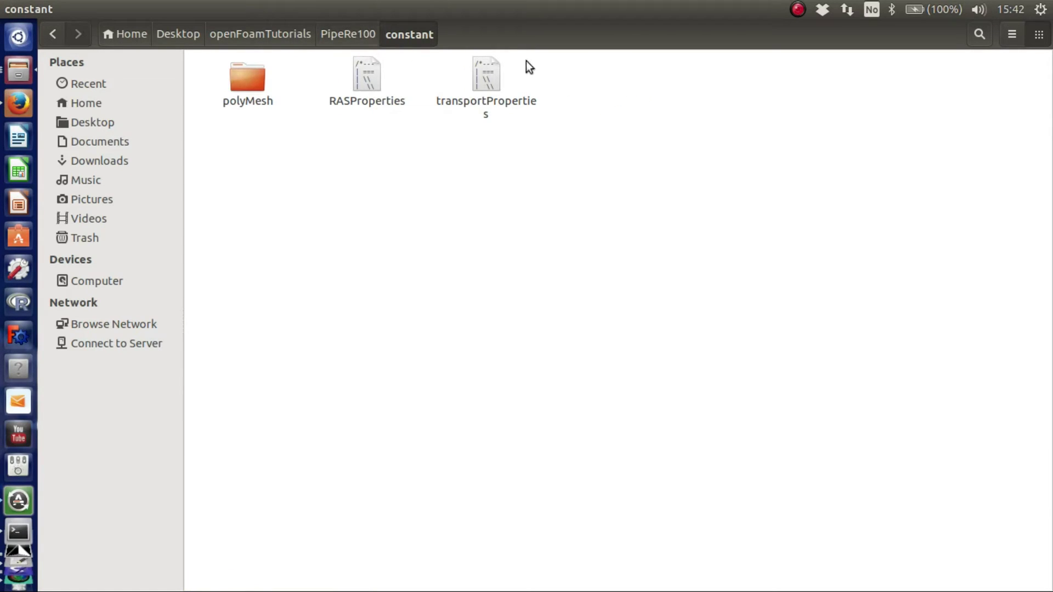
double_click(481, 76)
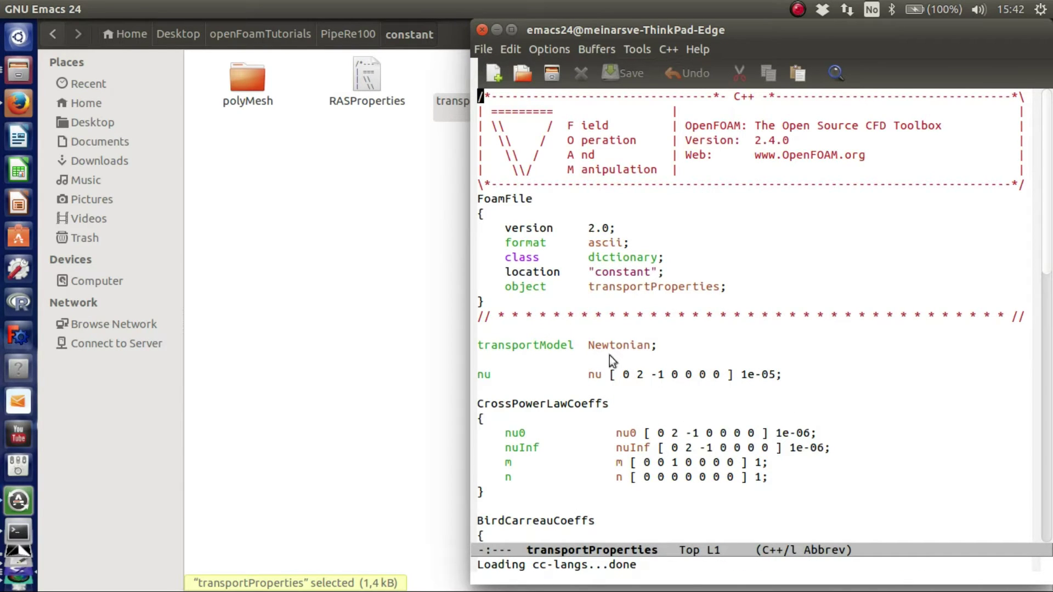
Step: Change the viscosity nu from 1e-06 to 1e-02 and save transportProperties
click(768, 375)
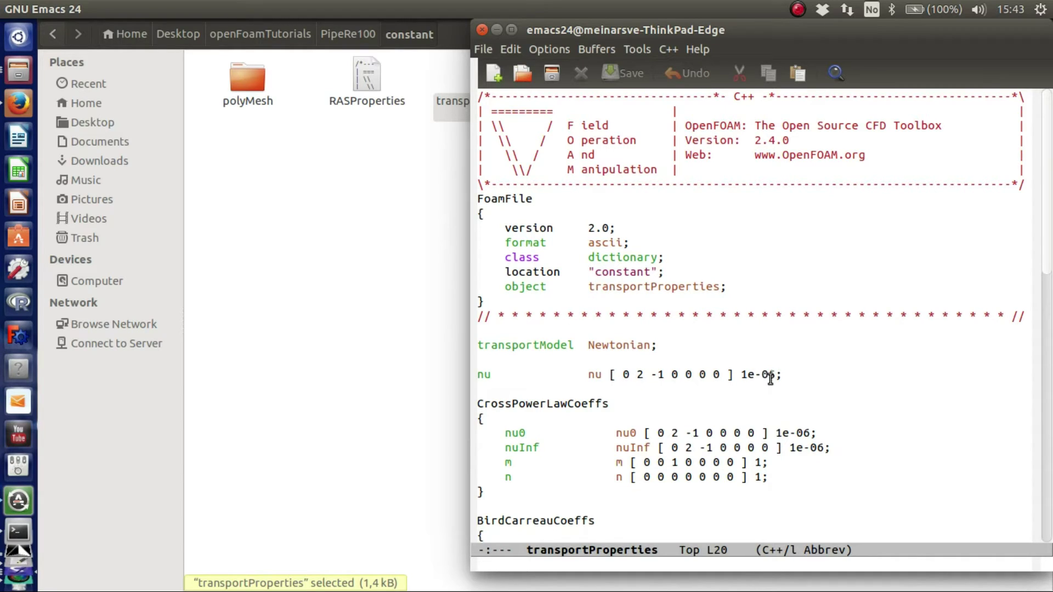
key(Right)
key(BackSpace)
text(2)
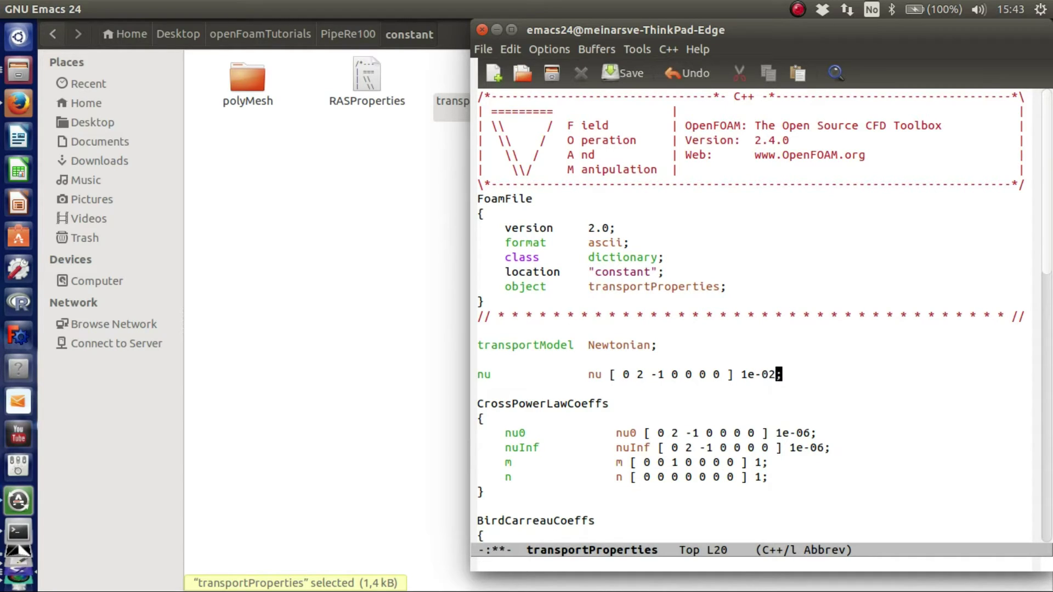
click(619, 72)
scroll(604, 186, down, 2)
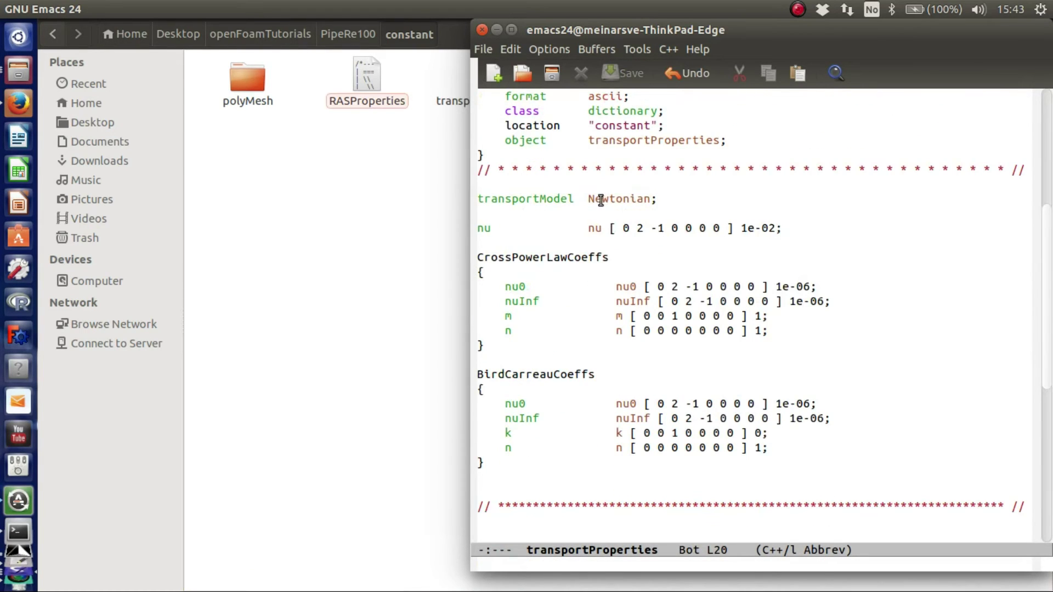
scroll(601, 200, up, 1)
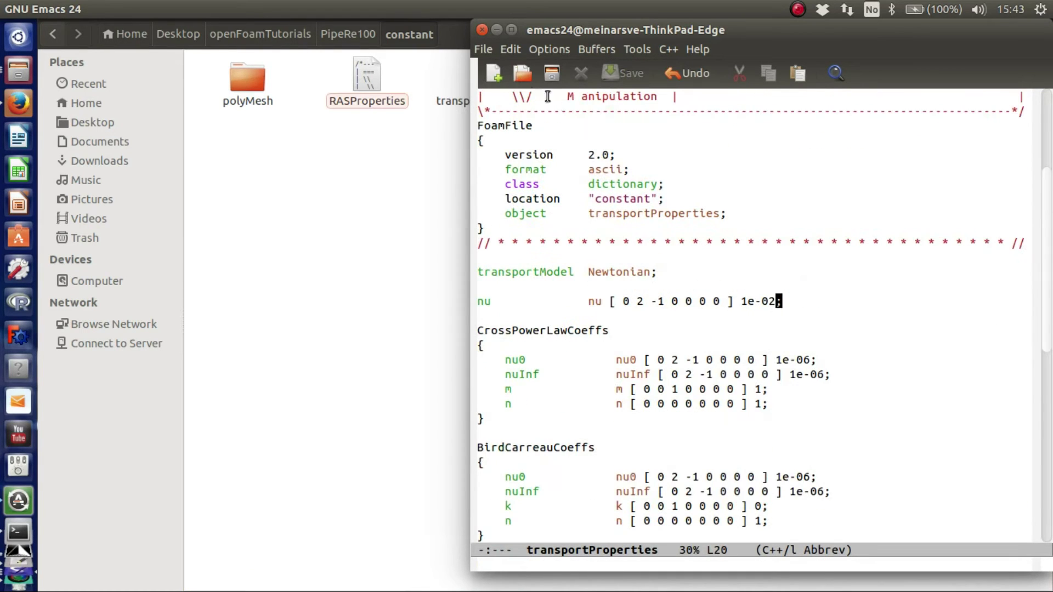
Step: Open RASProperties, replace kEpsilon with laminar as the RASModel, and save
click(483, 29)
click(364, 82)
double_click(363, 82)
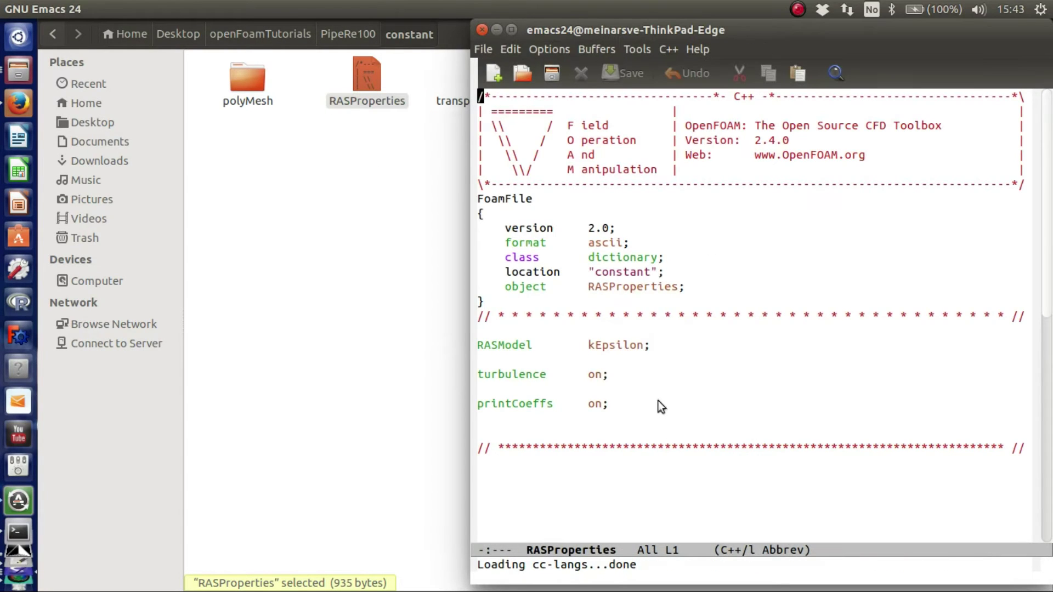
click(645, 344)
key(BackSpace)
key(BackSpace)
key(BackSpace)
key(BackSpace)
key(BackSpace)
key(BackSpace)
key(BackSpace)
key(BackSpace)
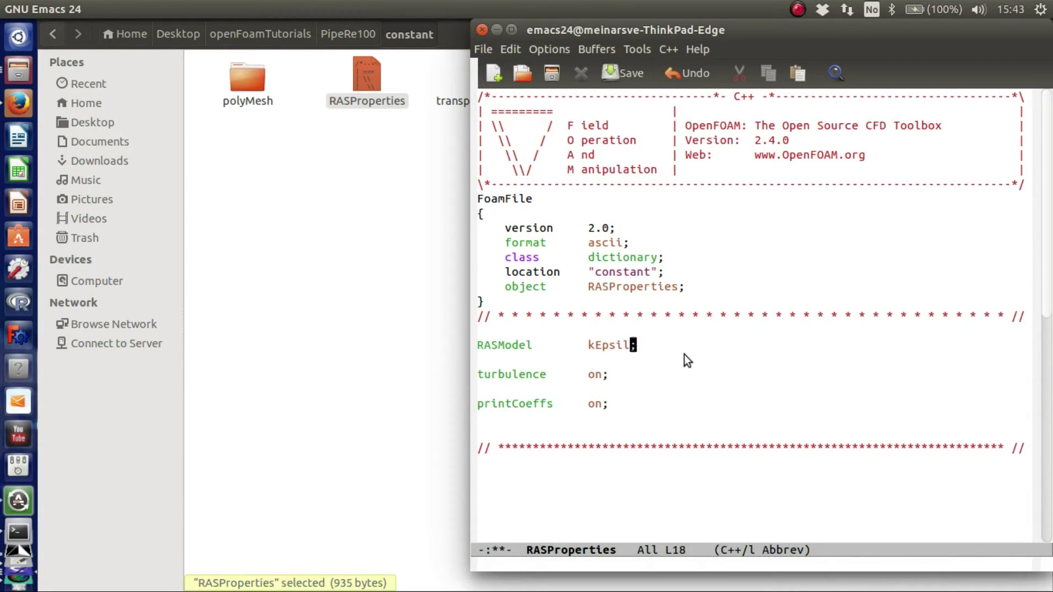
text(laminar)
click(637, 74)
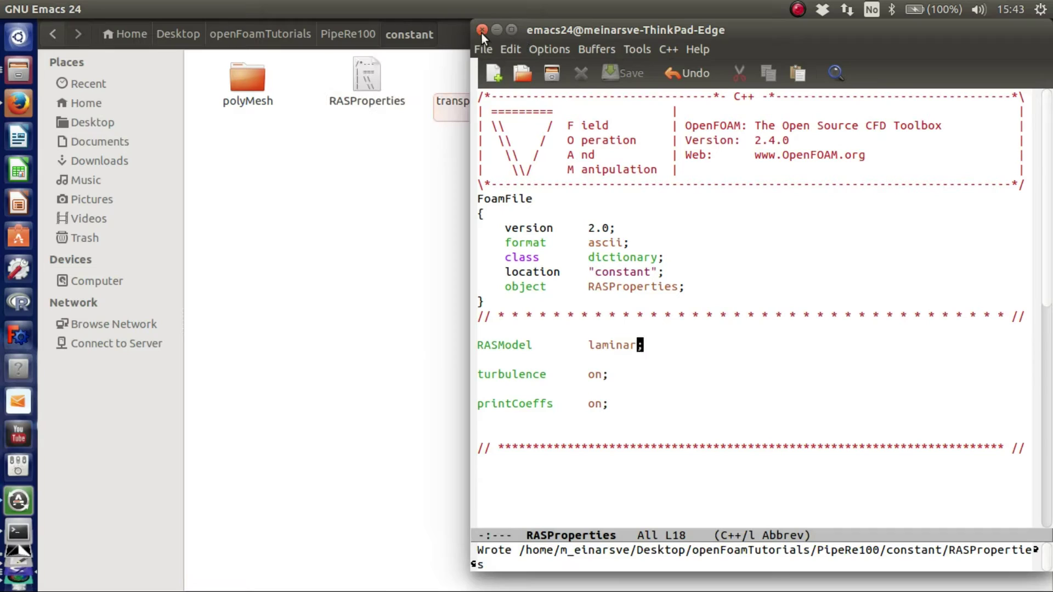
Step: Switch turbulence and printCoeffs from on to off and save RASProperties
click(598, 377)
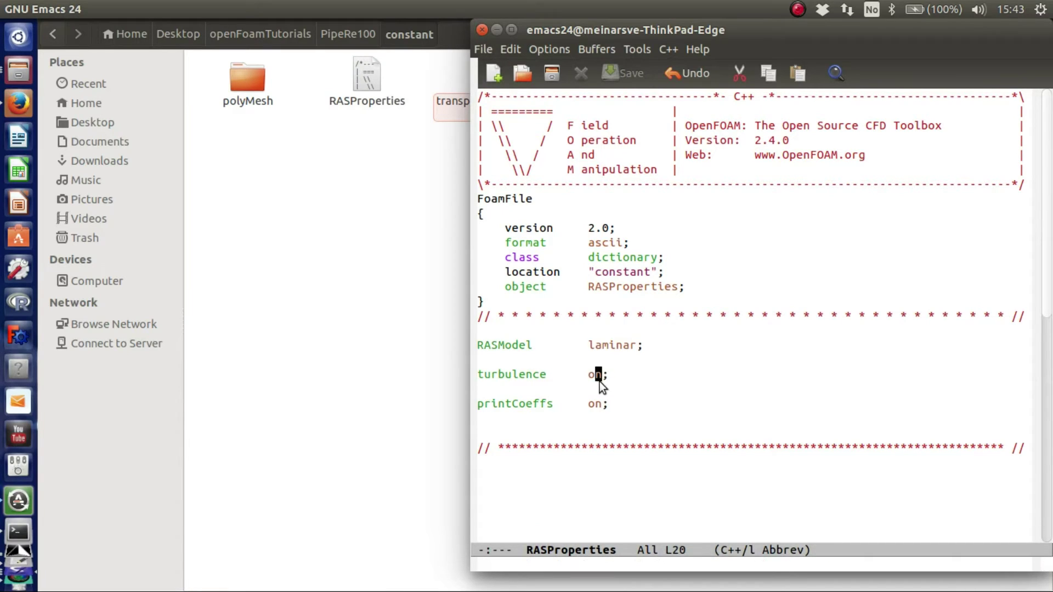
key(Delete)
text(ff)
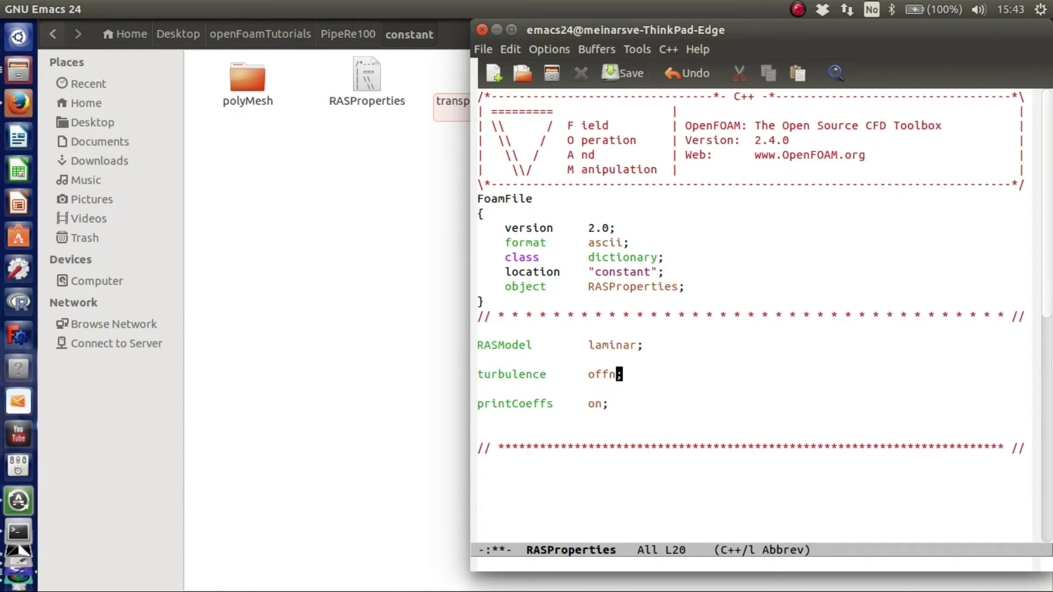
key(Down)
key(Down)
key(Left)
key(BackSpace)
text(ff)
click(623, 80)
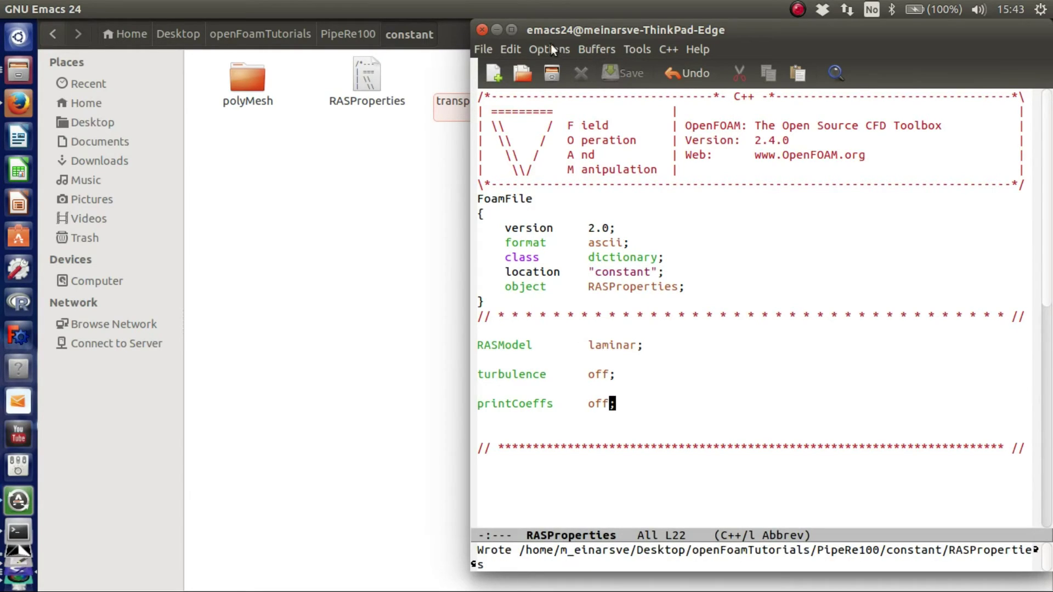
Step: Close RASProperties and open system/controlDict, moving the editor window left
click(478, 31)
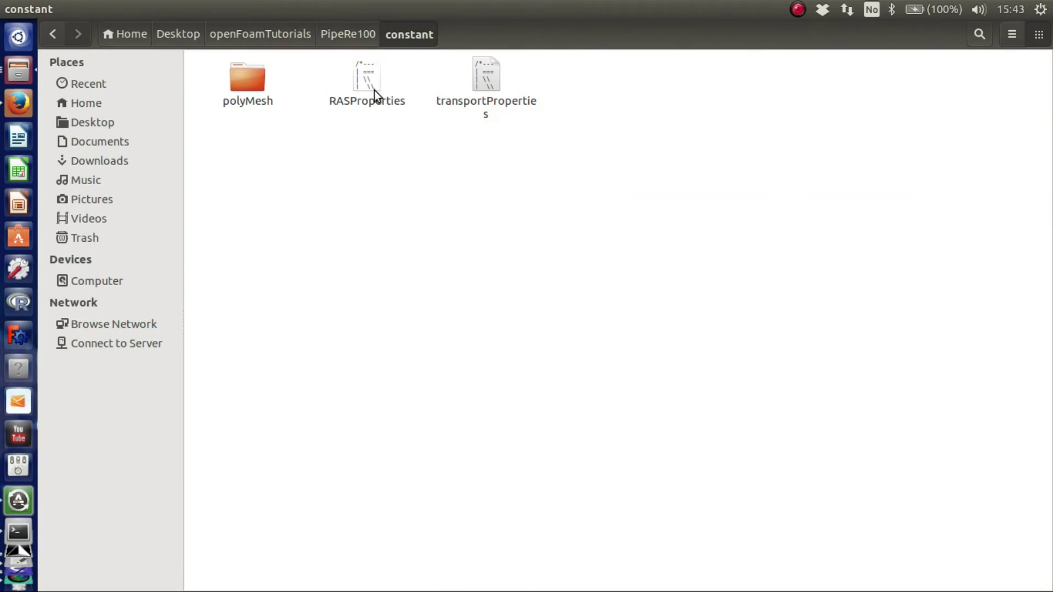
click(357, 44)
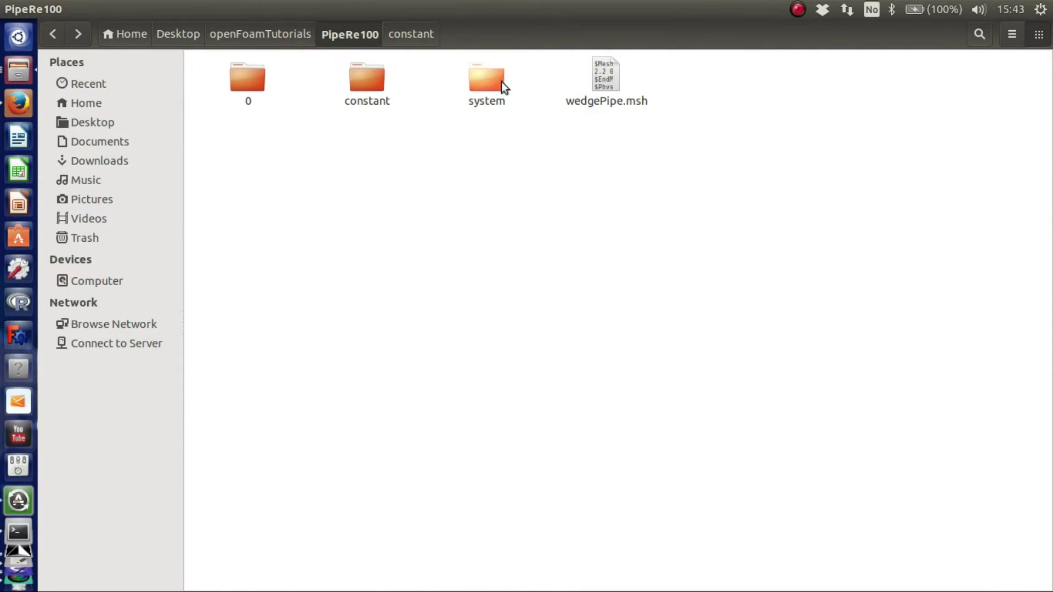
double_click(482, 80)
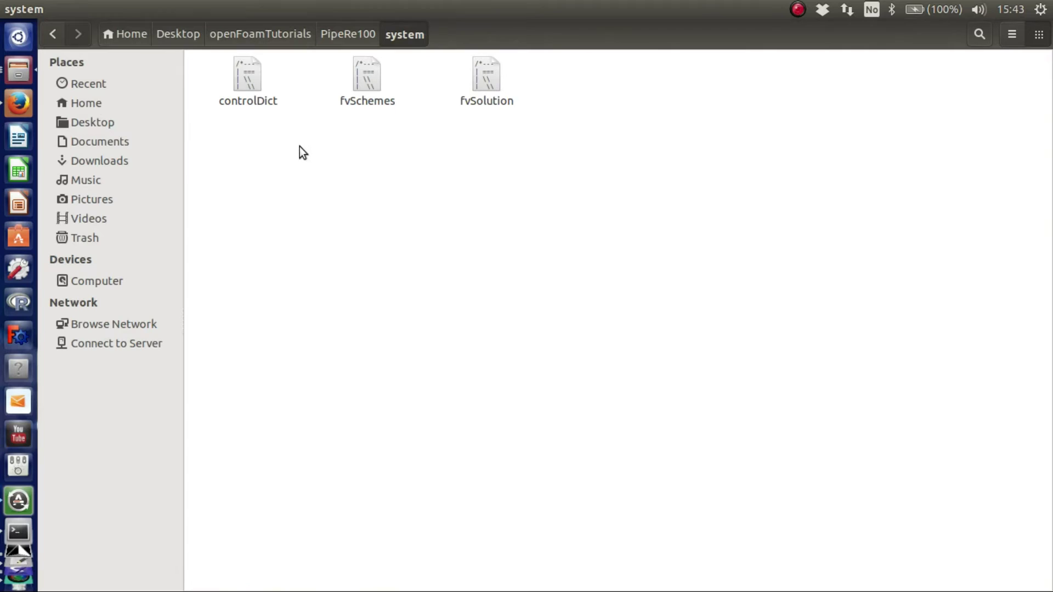
double_click(253, 68)
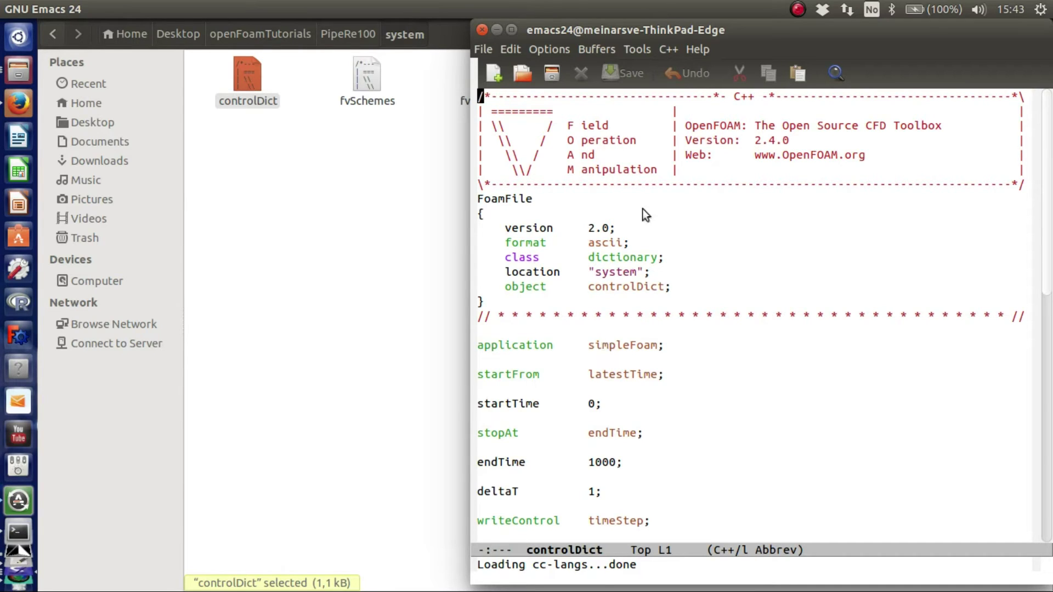
drag(697, 49, 500, 50)
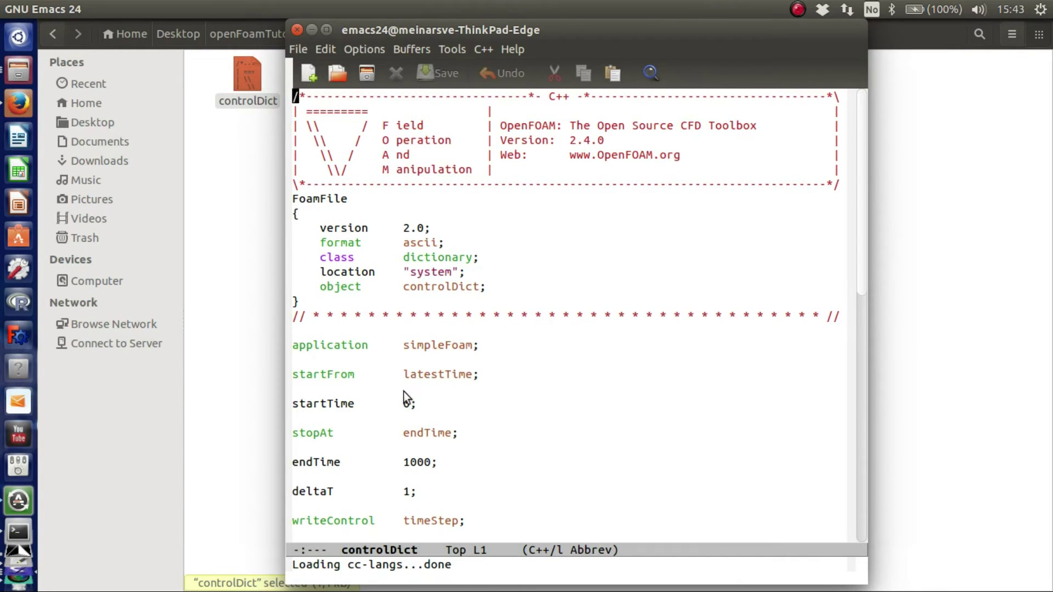
Step: Point out the deltaT 1 and endTime 1000 entries in controlDict
scroll(338, 384, down, 1)
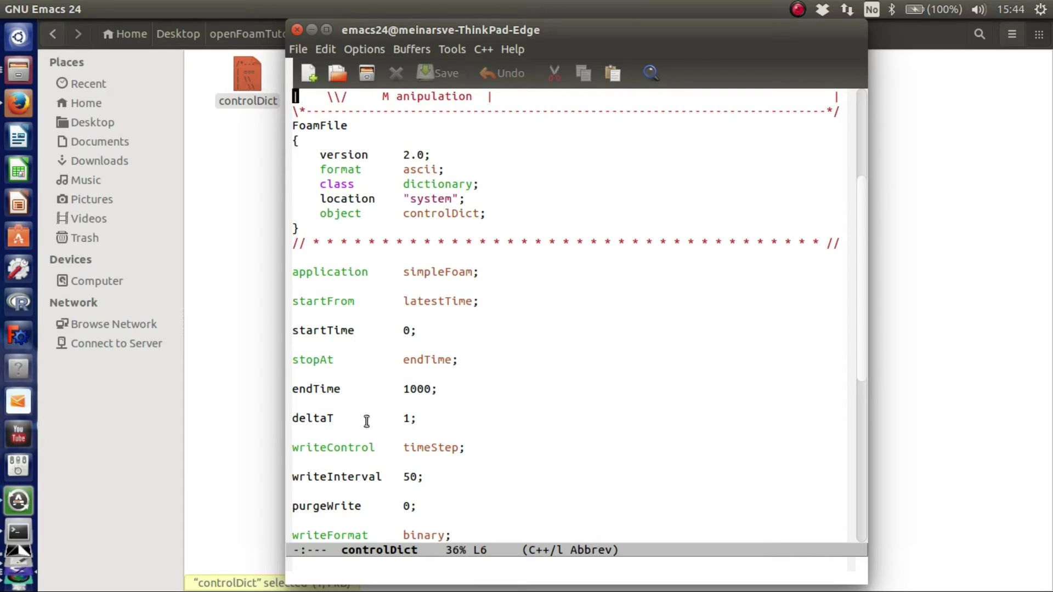
drag(430, 417, 373, 419)
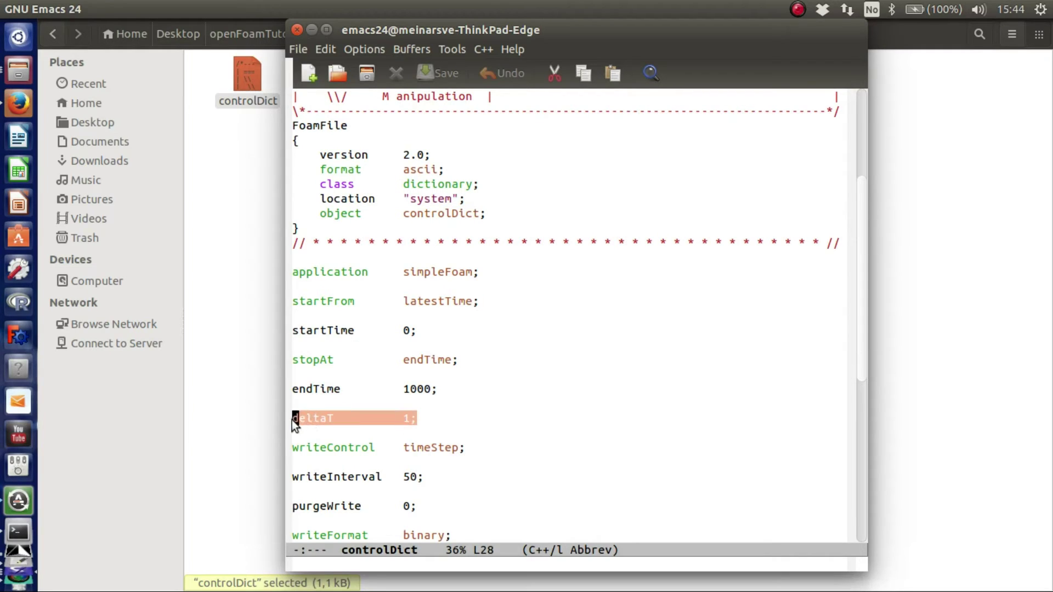
click(347, 420)
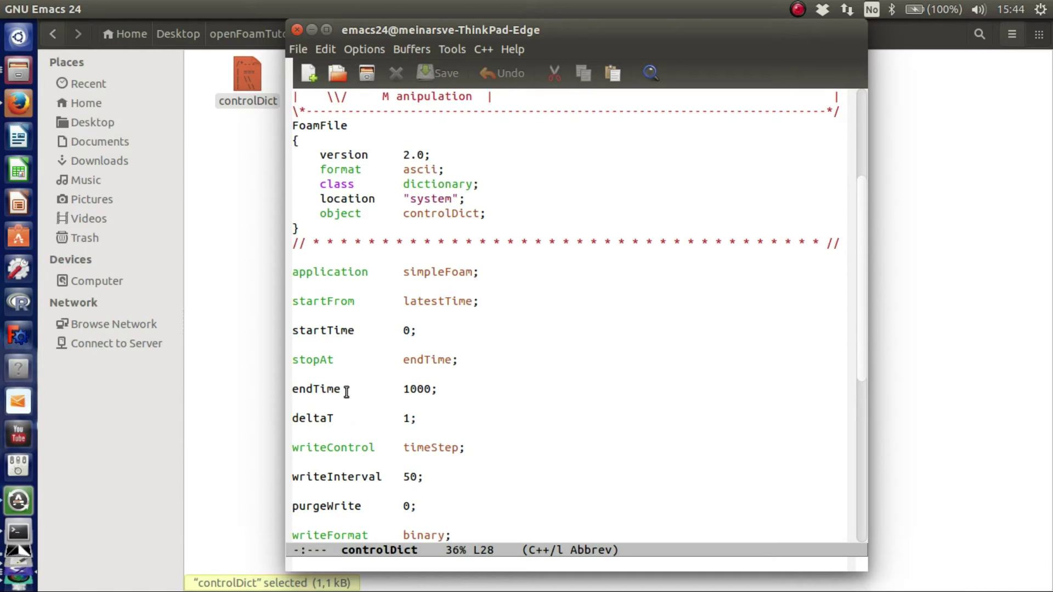
drag(346, 391, 275, 397)
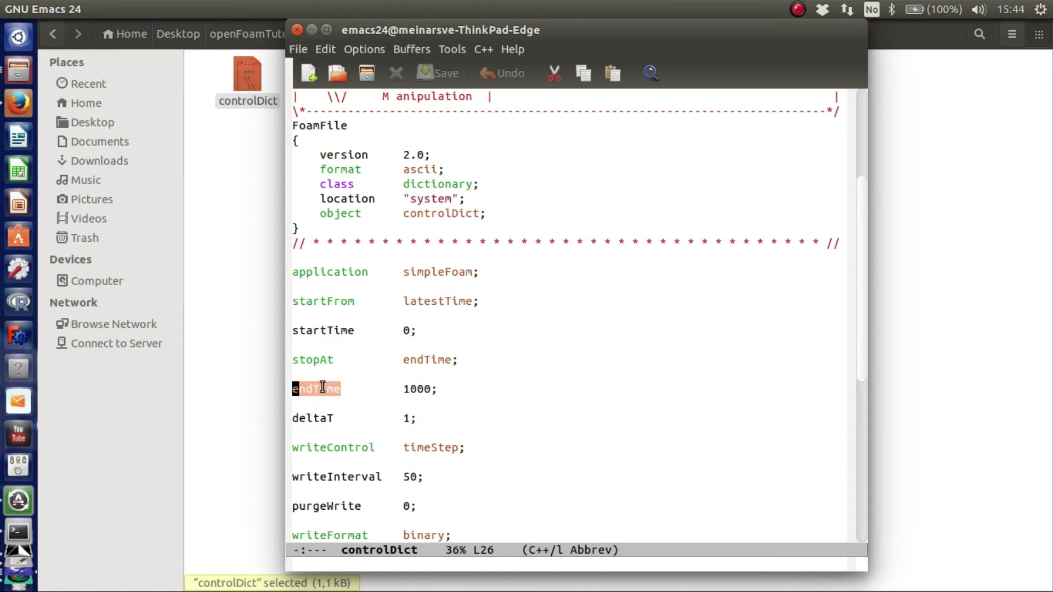
click(380, 389)
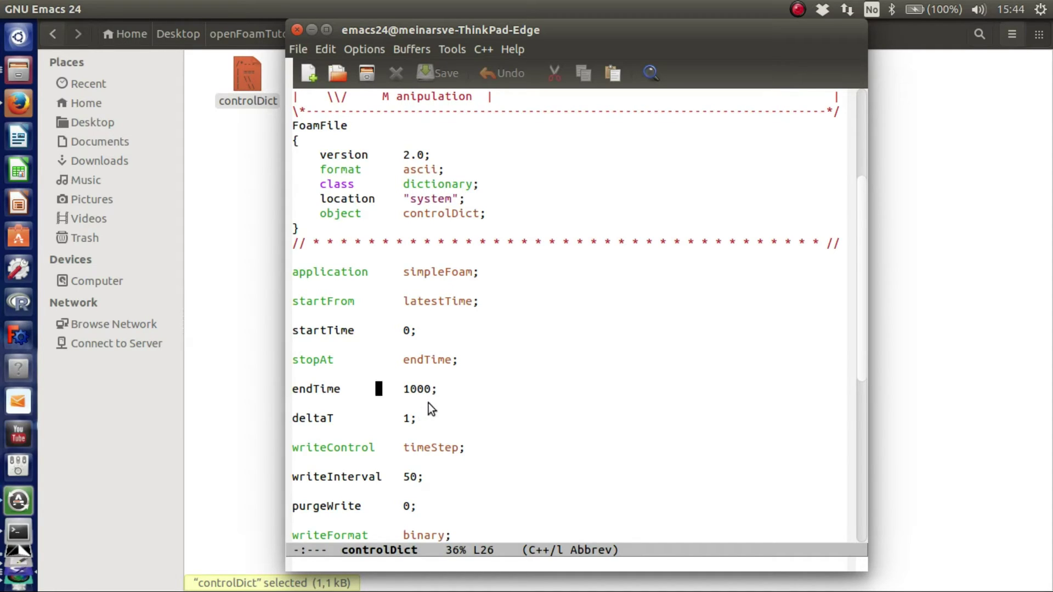
Step: Scroll through the remaining controlDict settings, such as writeInterval 50
scroll(429, 403, down, 1)
scroll(428, 403, down, 1)
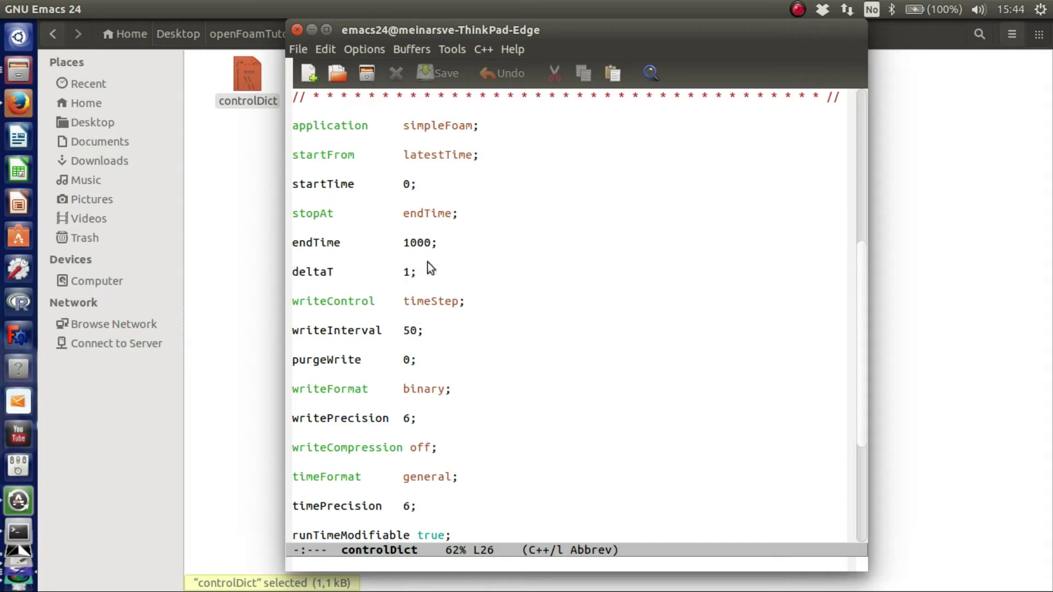
scroll(412, 306, down, 3)
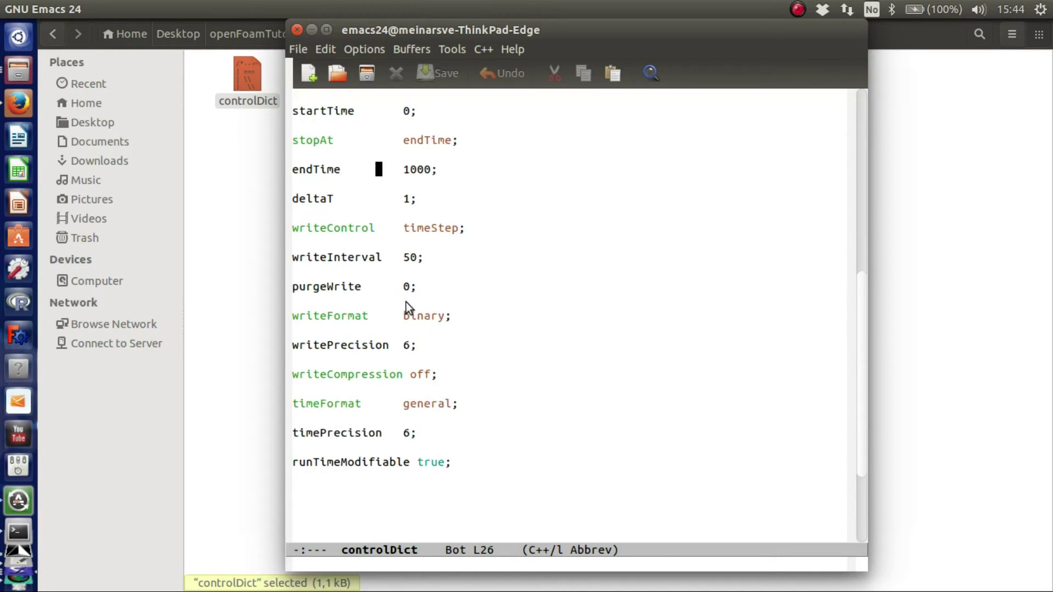
scroll(405, 304, up, 6)
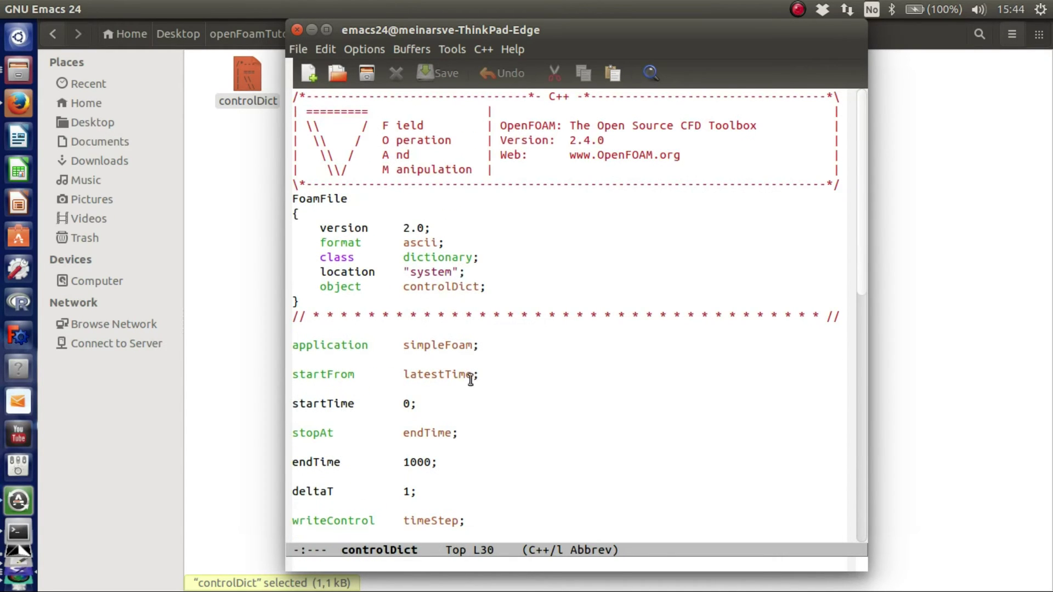
scroll(442, 410, down, 1)
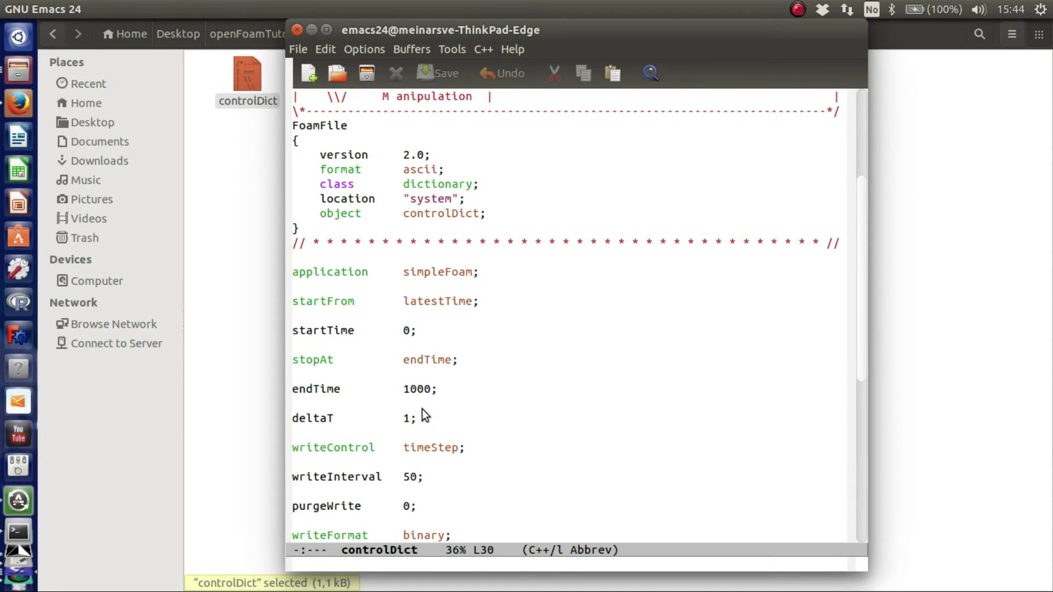
scroll(418, 436, down, 3)
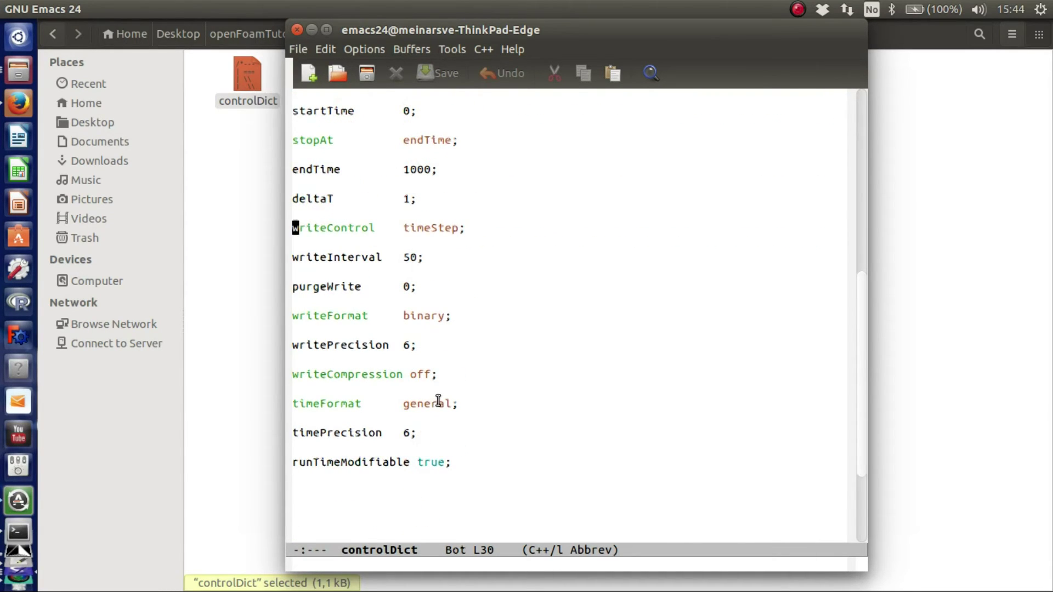
scroll(435, 400, up, 2)
Step: Close controlDict and browse the system folder's fvSchemes and fvSolution files
click(296, 29)
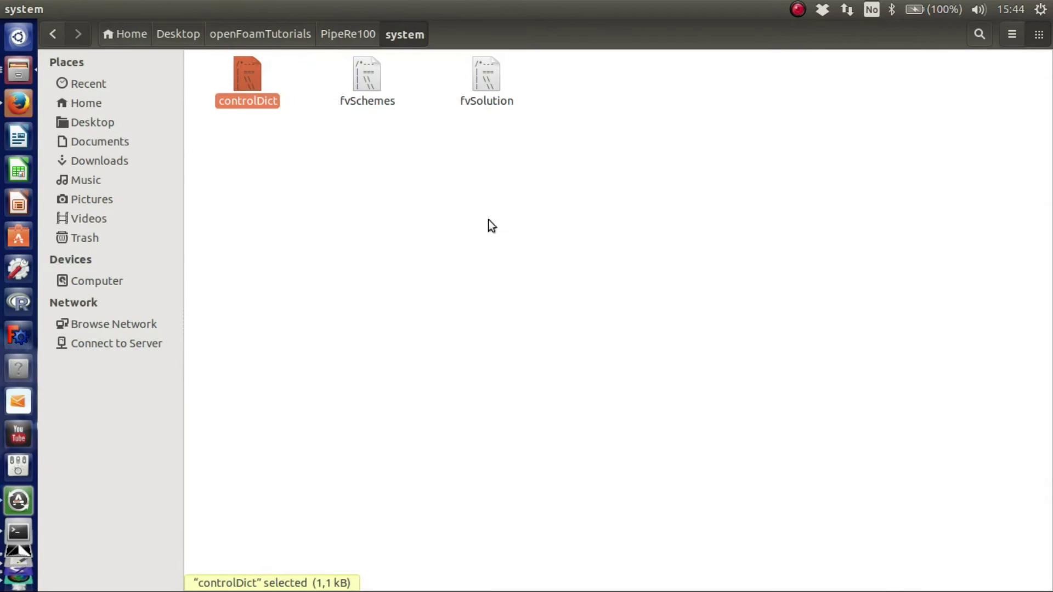
click(454, 75)
click(335, 34)
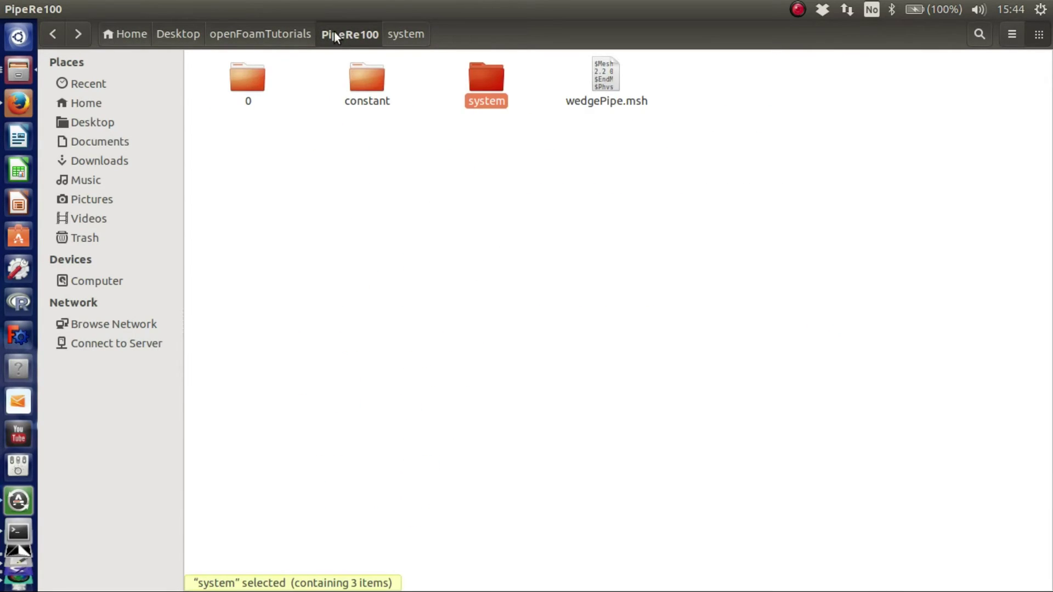
click(412, 37)
drag(461, 117, 318, 58)
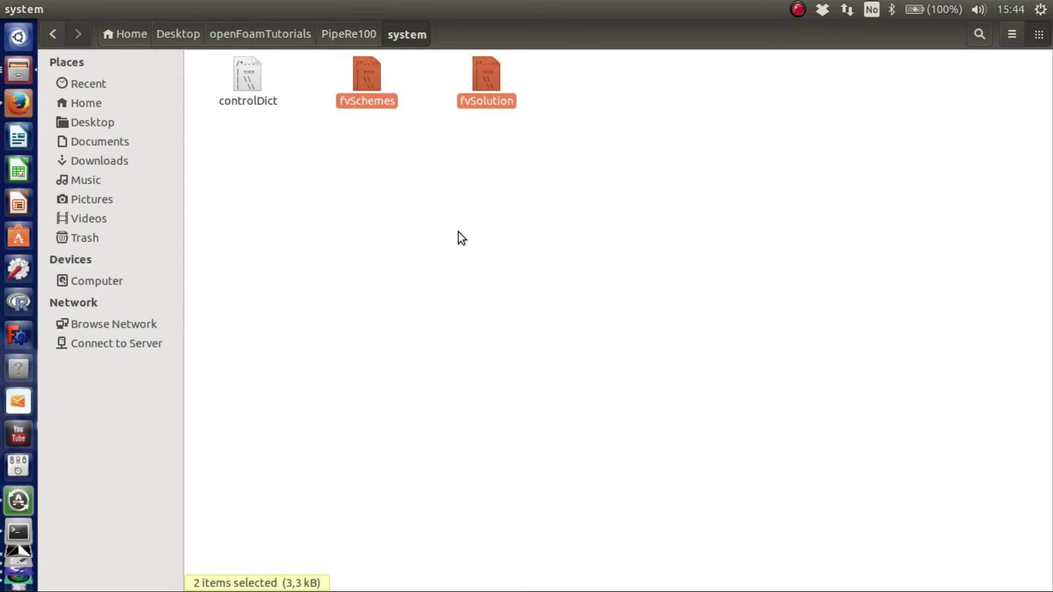
click(459, 233)
Step: Reopen RASProperties from constant to recheck it, close it, and return to PipeRe100
click(348, 34)
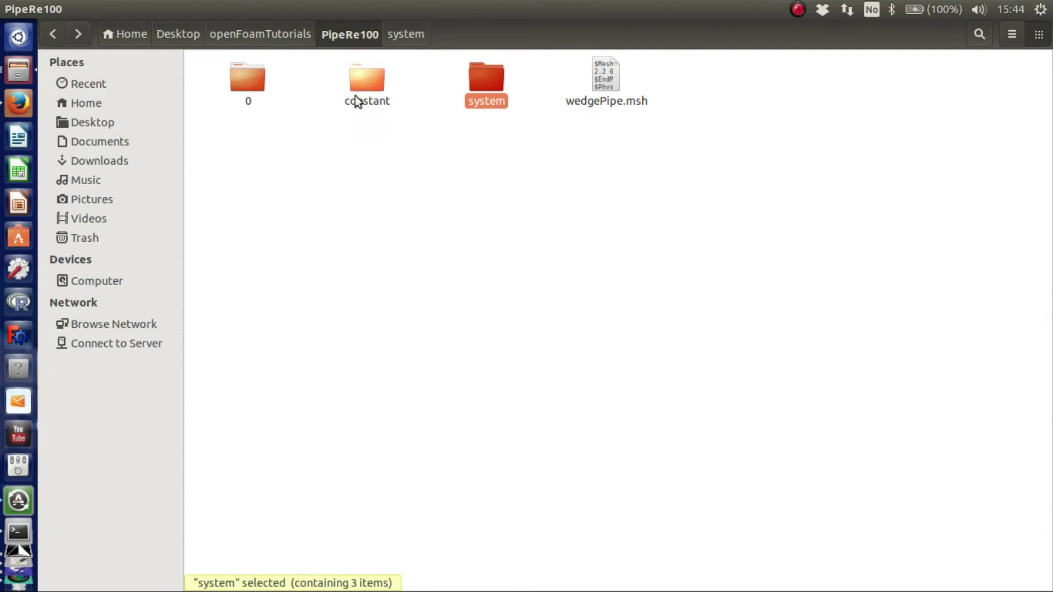
double_click(362, 82)
double_click(362, 82)
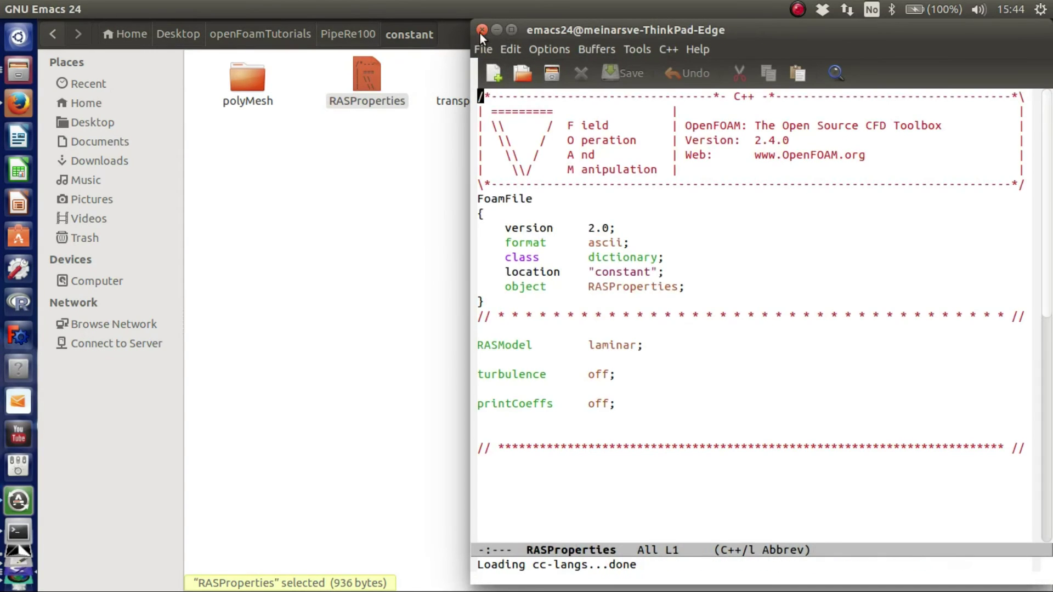
click(480, 29)
click(355, 40)
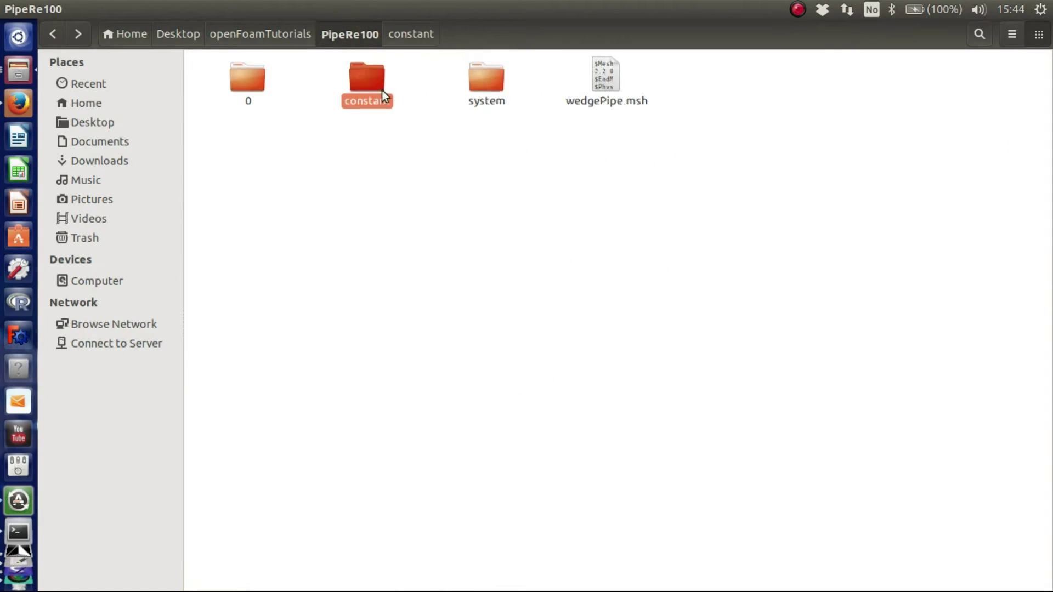
Step: In the terminal, list the PipeRe100 case folder and run simpleFoam on the case
click(19, 518)
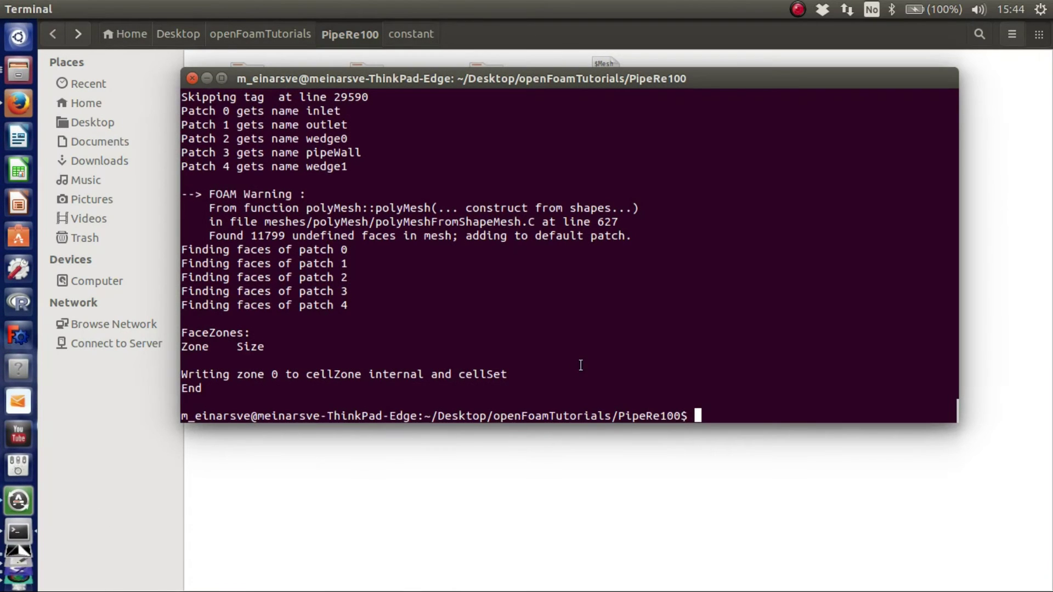
text(ls)
key(Return)
text(sij)
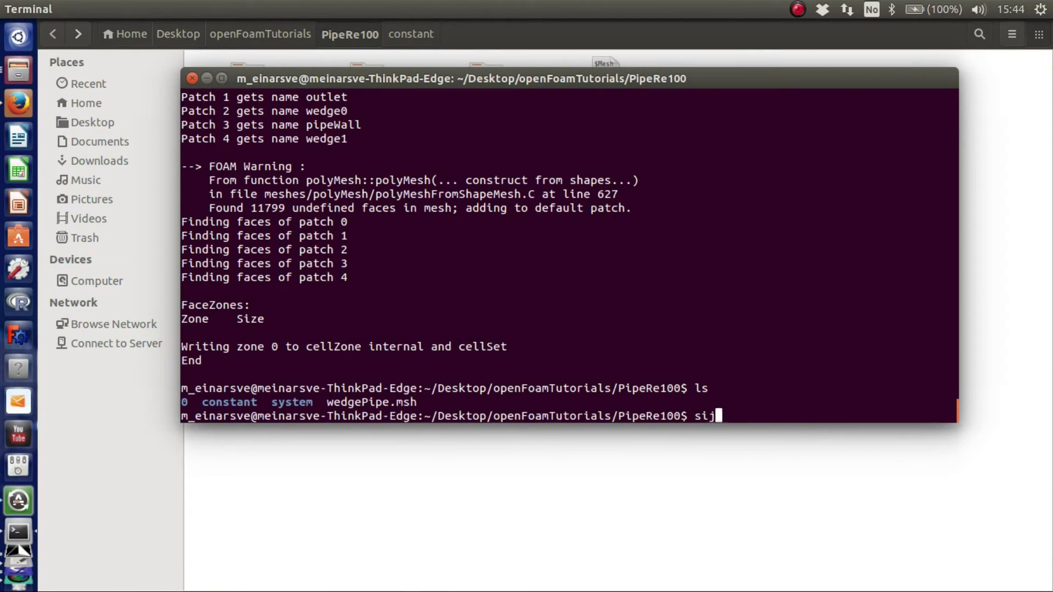
key(BackSpace)
key(BackSpace)
text(mpl)
key(BackSpace)
key(BackSpace)
key(BackSpace)
key(BackSpace)
text(simnple)
key(BackSpace)
key(BackSpace)
key(BackSpace)
key(BackSpace)
text(pleFoam)
key(Return)
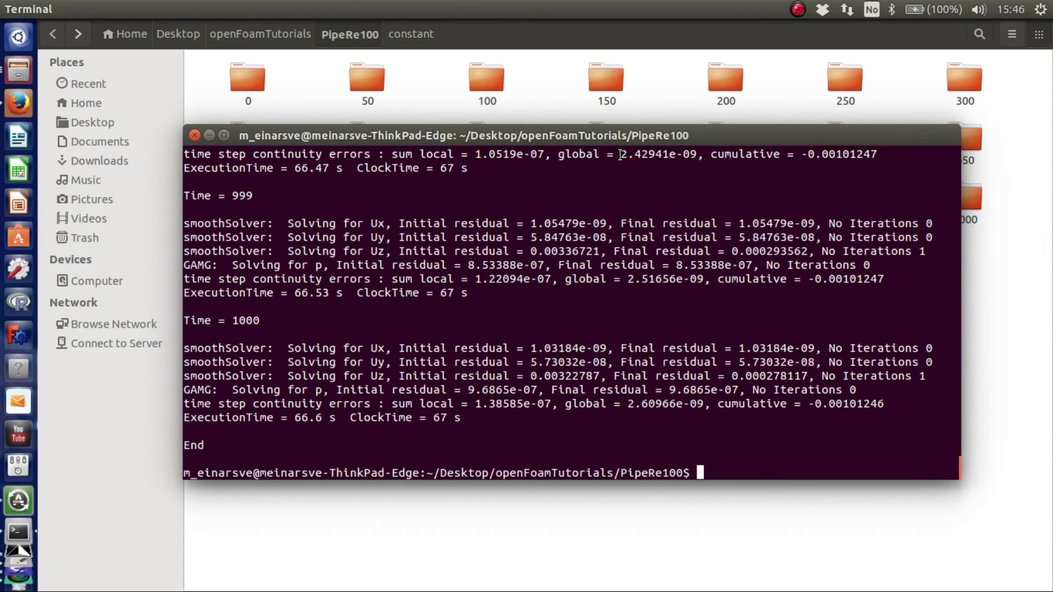
Step: Launch paraFoam from the PipeRe100 case folder to open the case in ParaView
text(paraFaom)
key(BackSpace)
key(BackSpace)
text(oam)
key(Return)
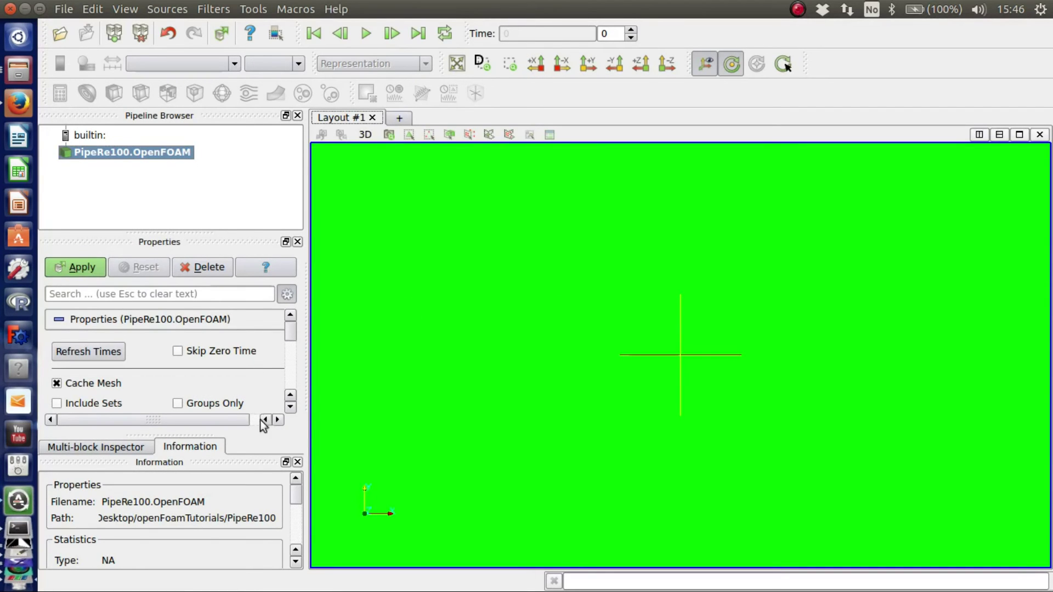
Step: Load the PipeRe100 case, colour the pipe by velocity U, and play through the time steps
click(82, 265)
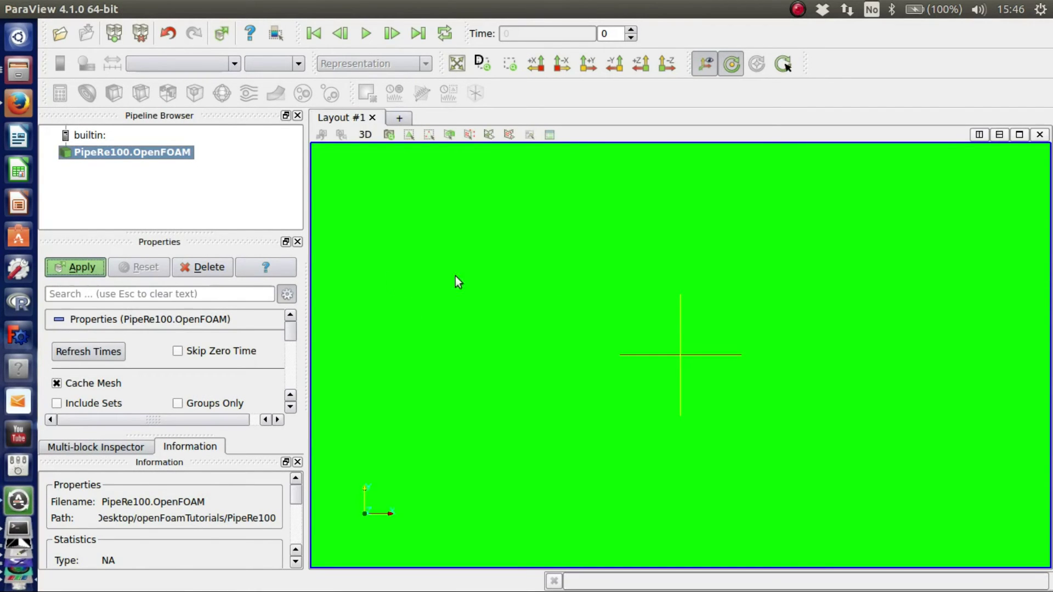
click(193, 64)
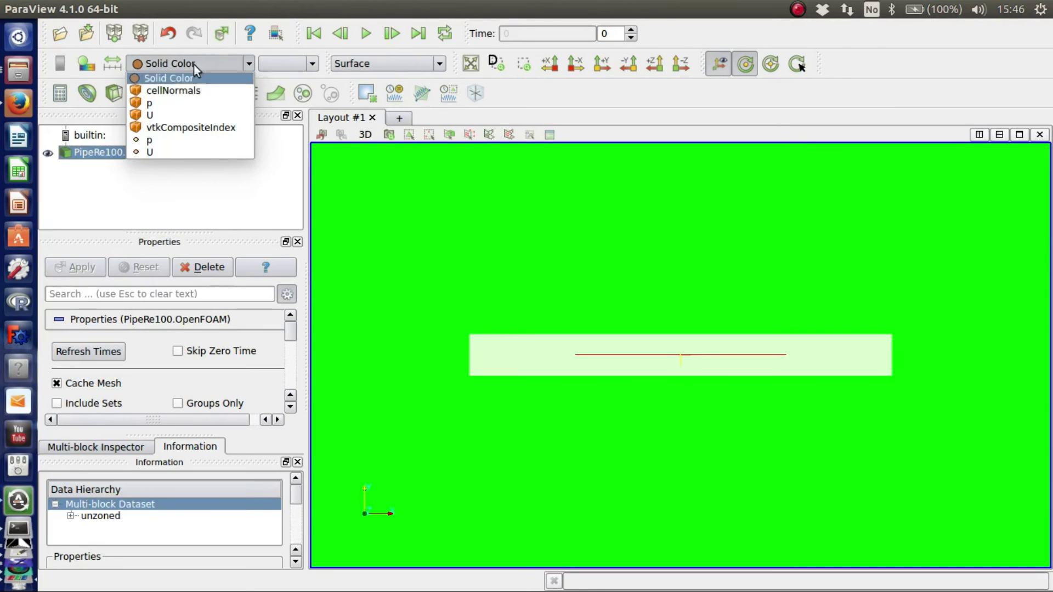
click(159, 152)
click(366, 33)
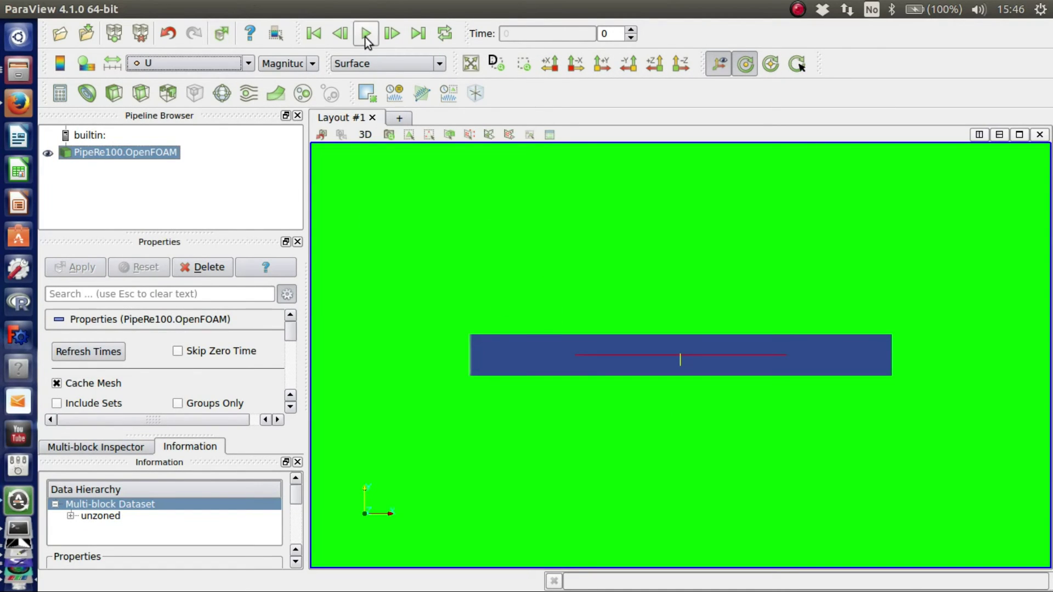
scroll(674, 306, down, 2)
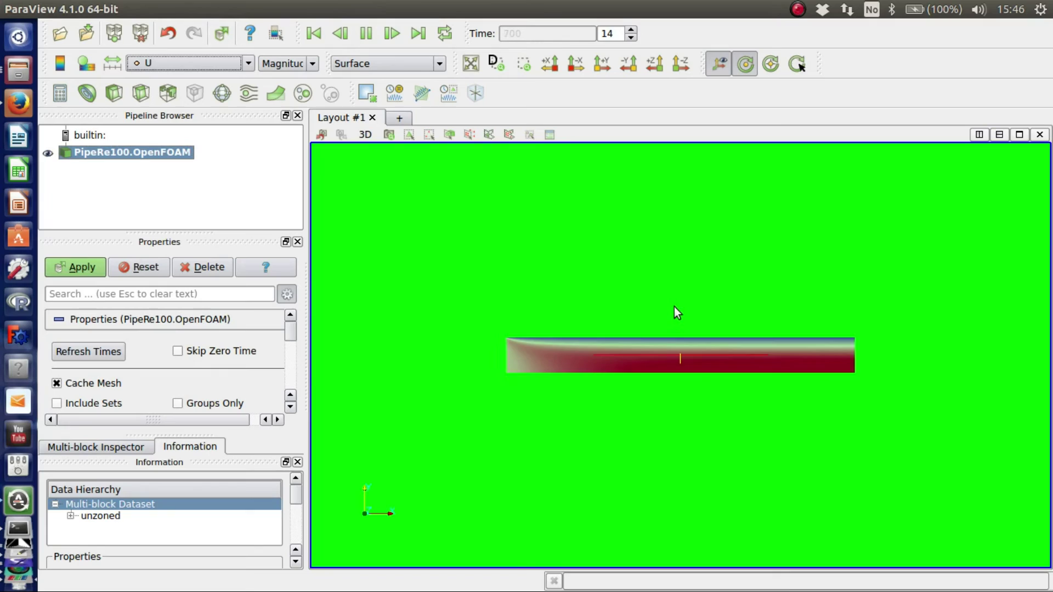
scroll(673, 307, up, 5)
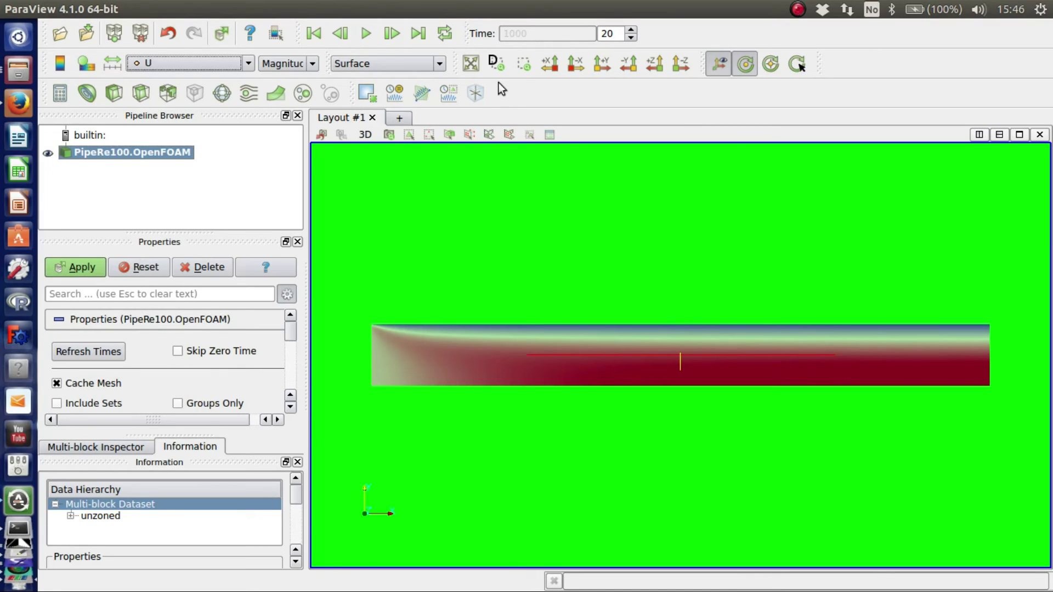
Step: Step back to time 700 and show labelled cube axes around the pipe
mouse_move(492, 7)
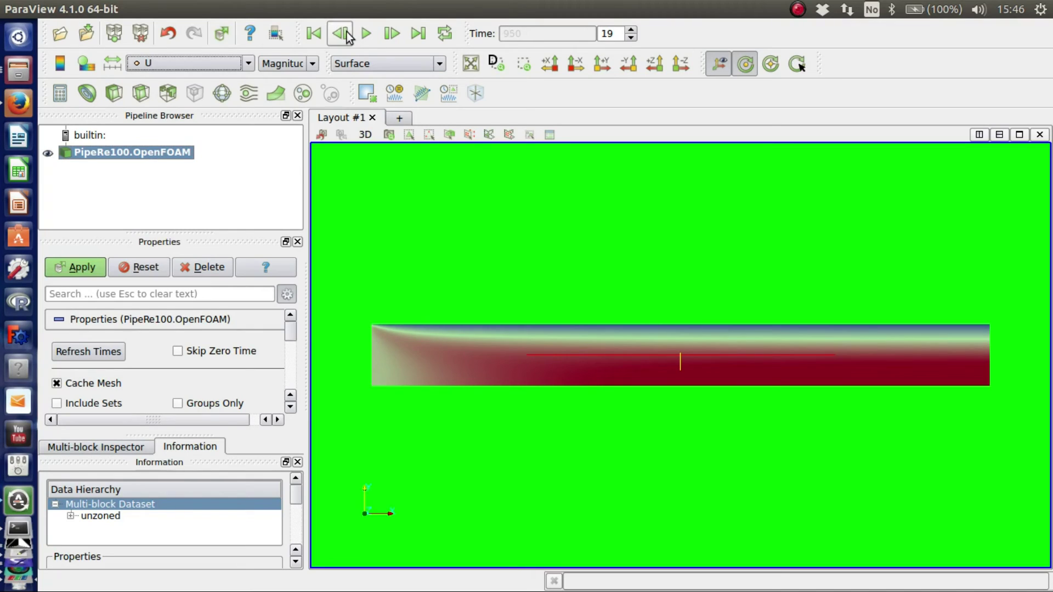
double_click(347, 35)
click(346, 35)
click(347, 36)
click(346, 35)
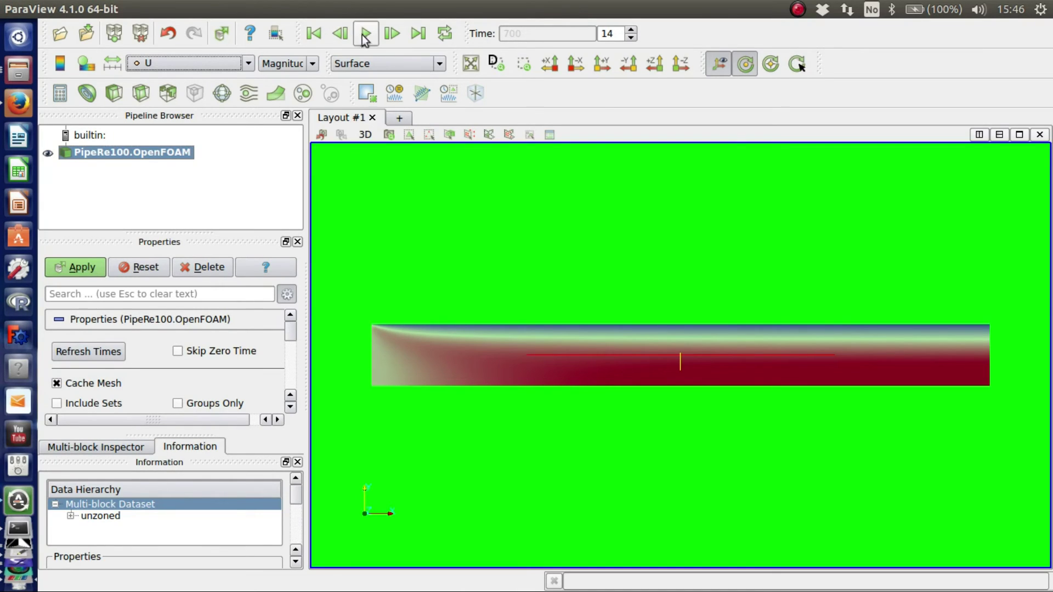
drag(294, 337, 294, 387)
click(49, 369)
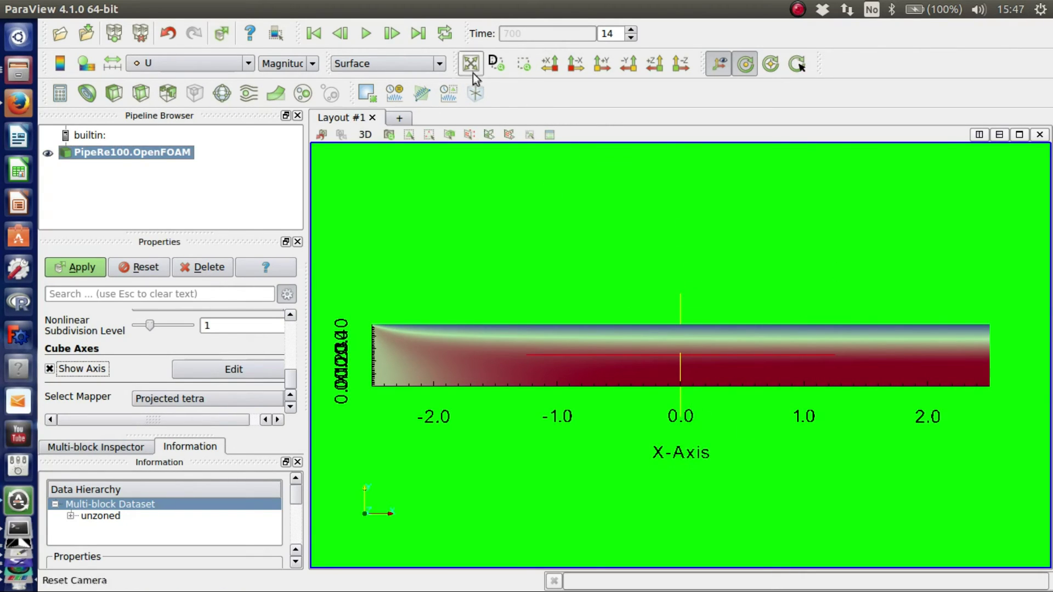
Step: Add a Plot Over Line from (0,0,0) to (0,0.4997,0) and apply it
click(422, 94)
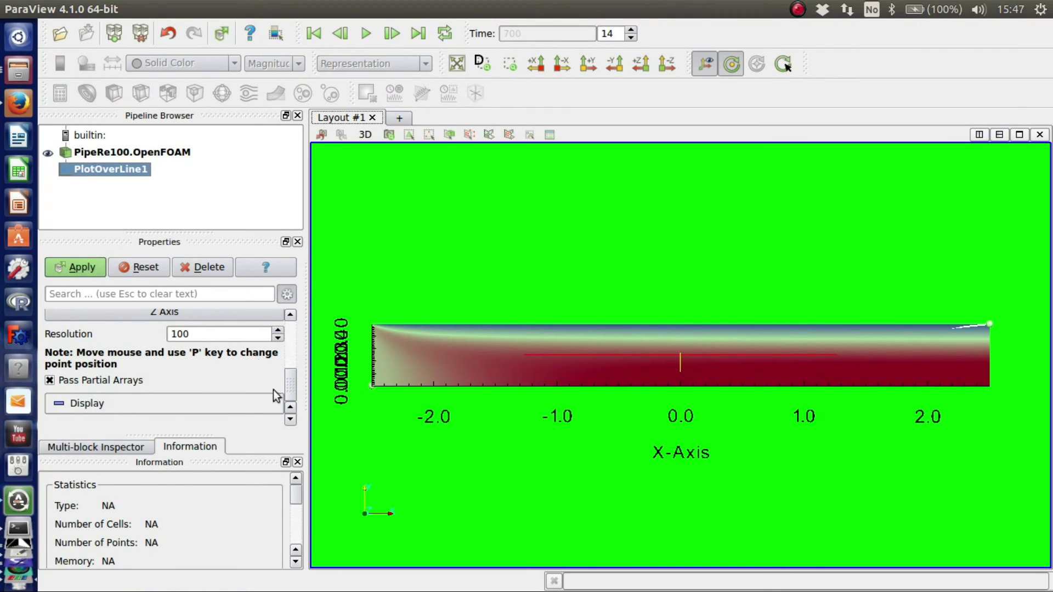
drag(290, 386, 291, 343)
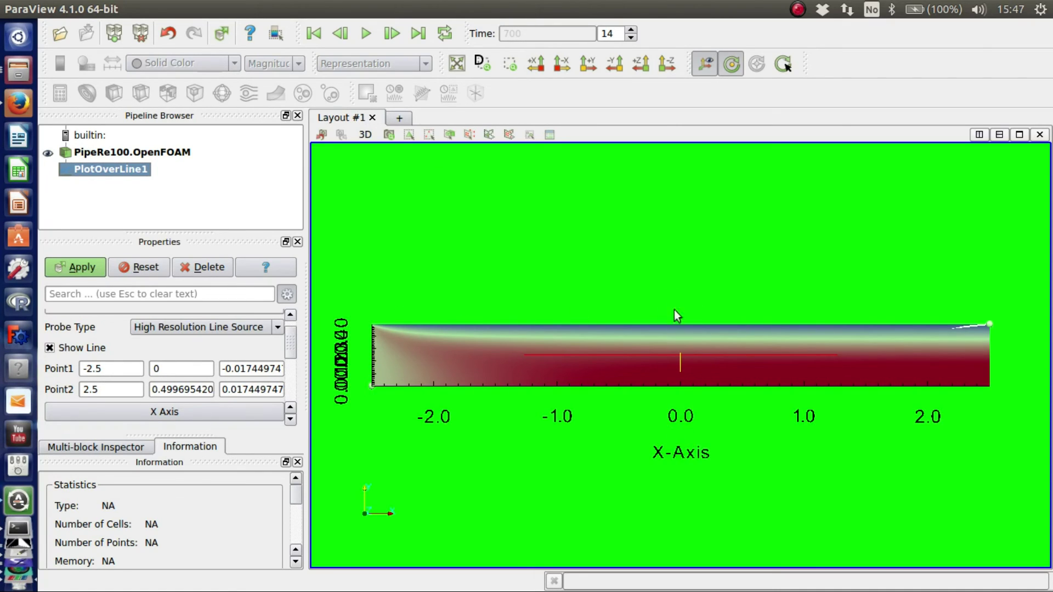
drag(104, 369, 47, 366)
text(0)
double_click(106, 389)
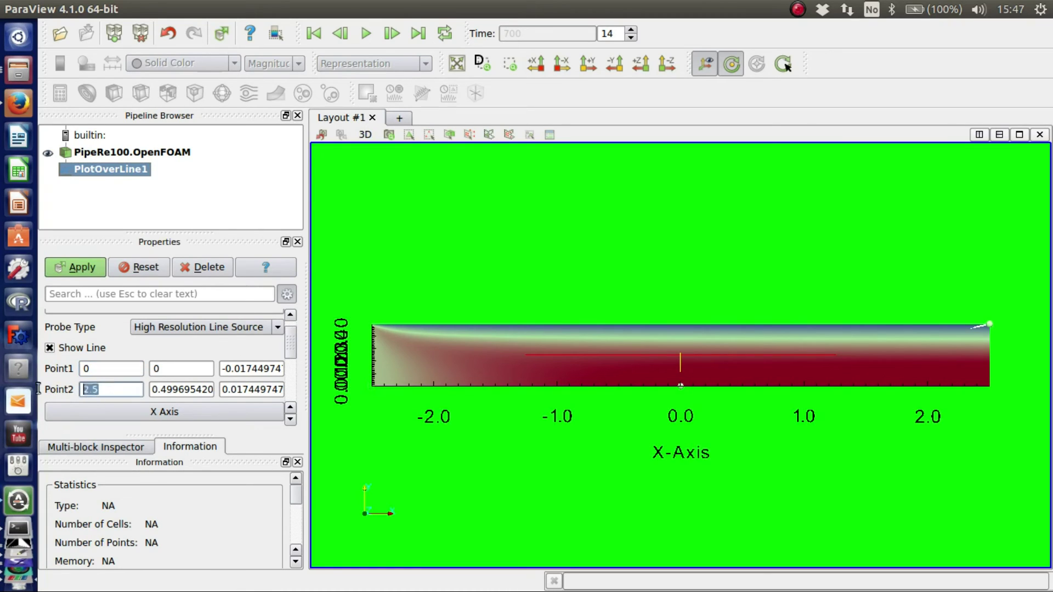
text(0)
triple_click(227, 368)
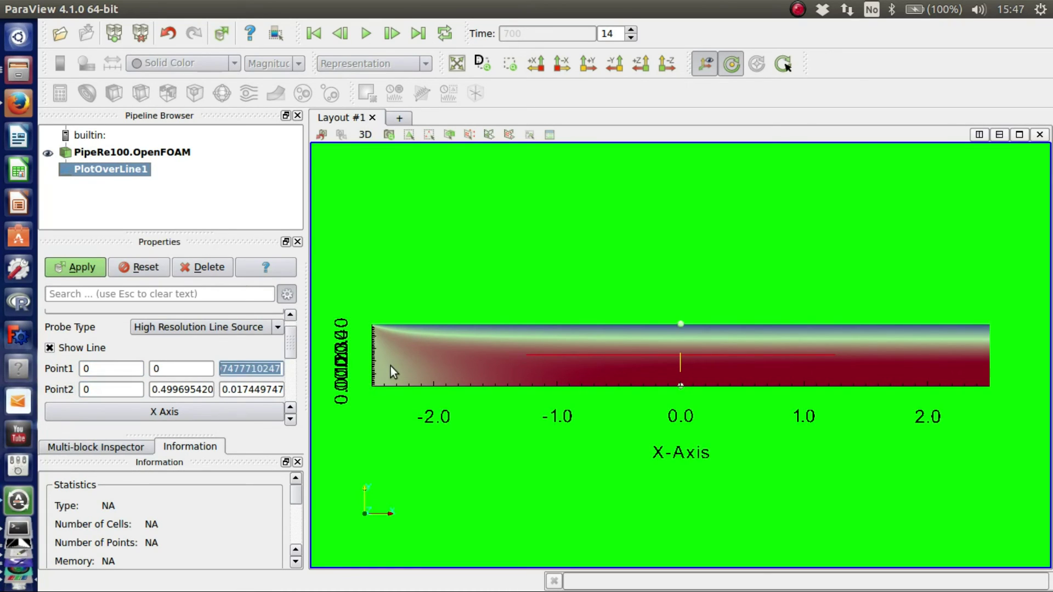
text(-0)
drag(224, 389, 297, 397)
text(0)
triple_click(227, 368)
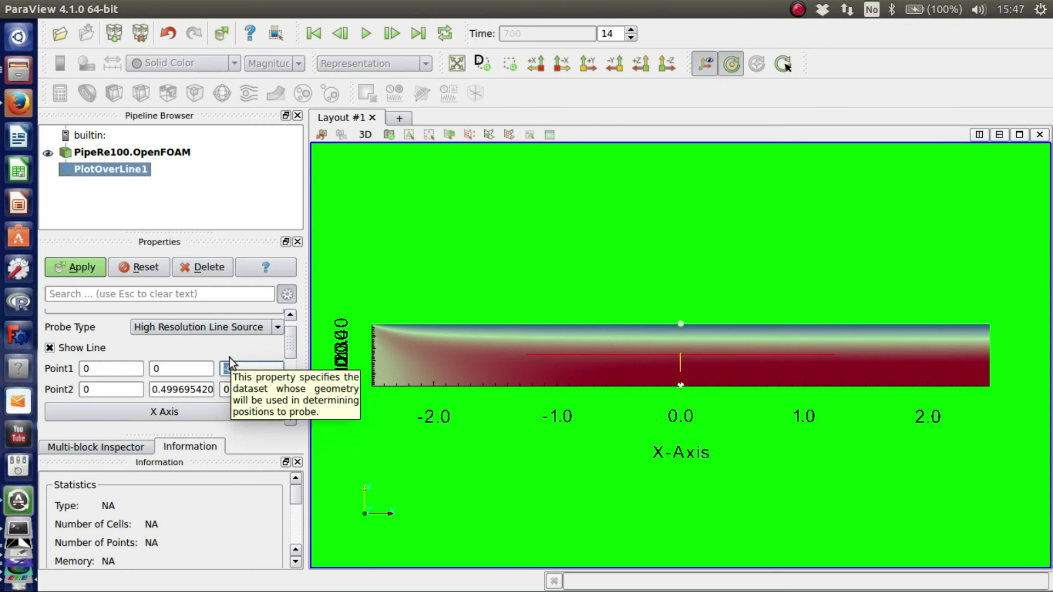
text(0)
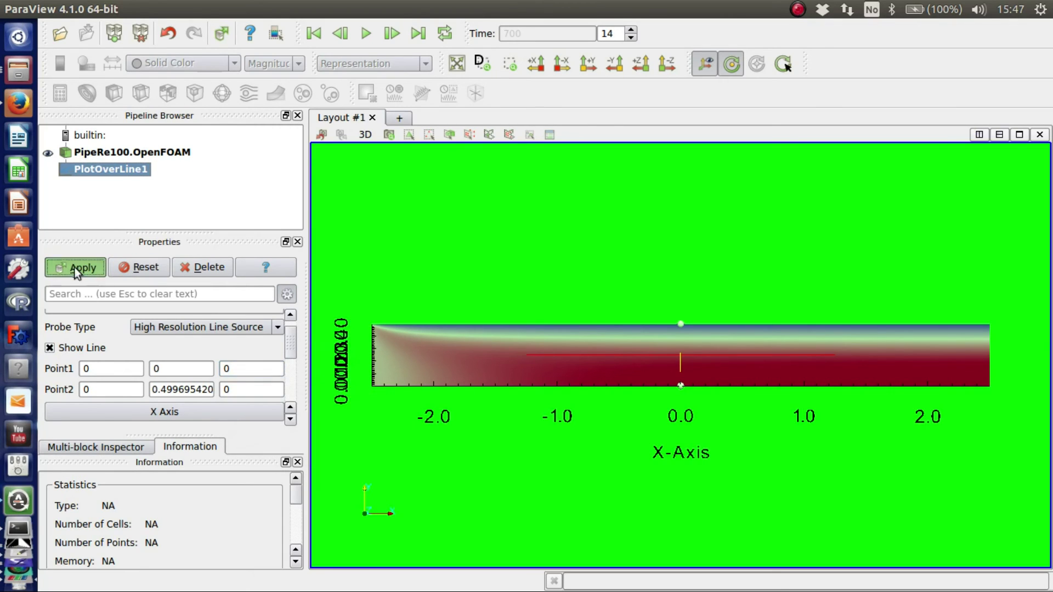
click(74, 268)
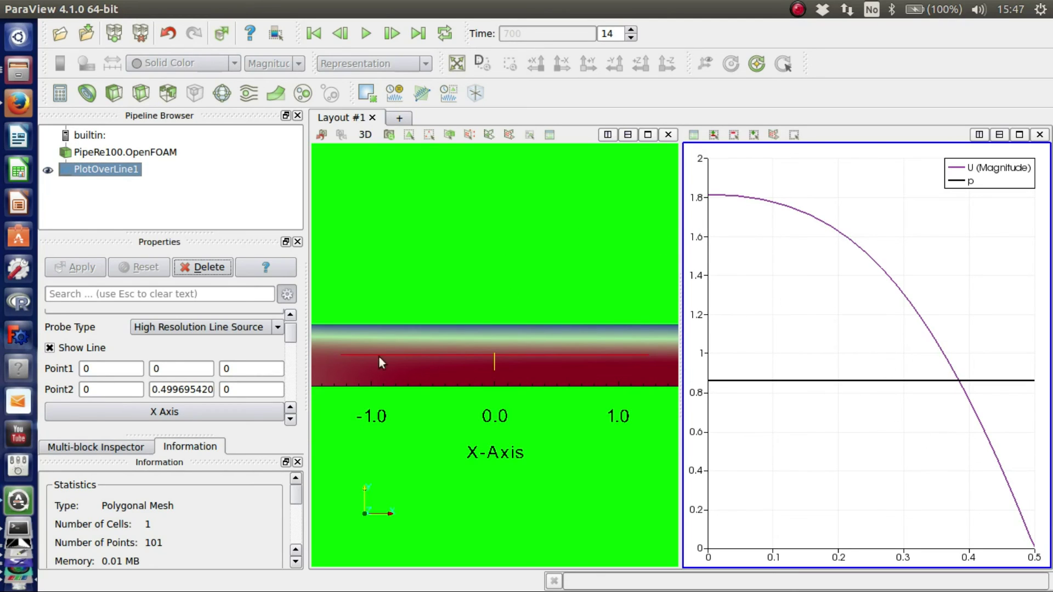
Step: Move both probe line endpoints to x = 1 and apply, giving a U profile peaking near 1.9
click(128, 368)
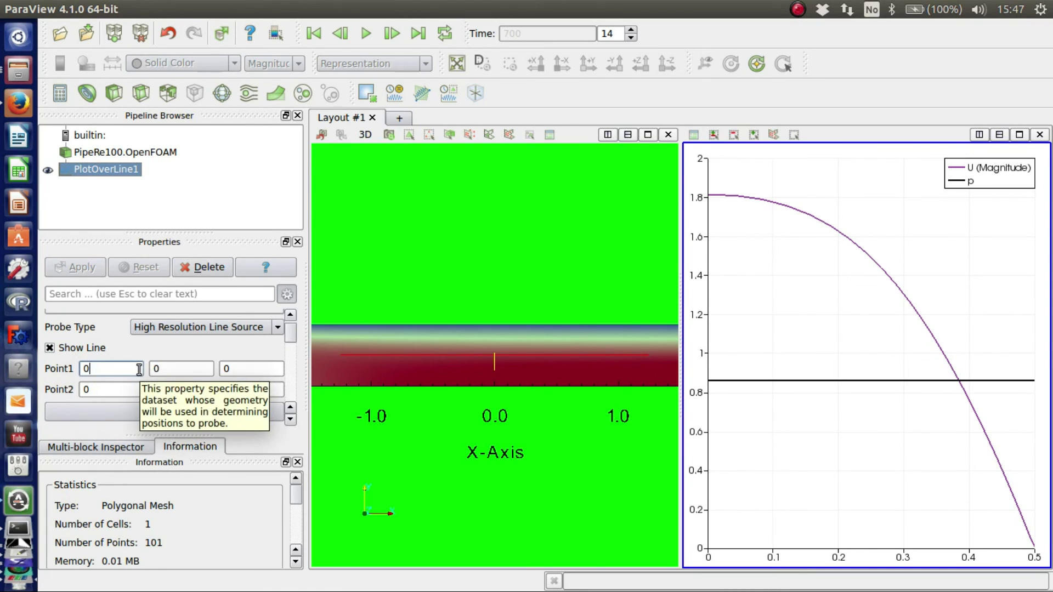
key(BackSpace)
text(1)
click(133, 390)
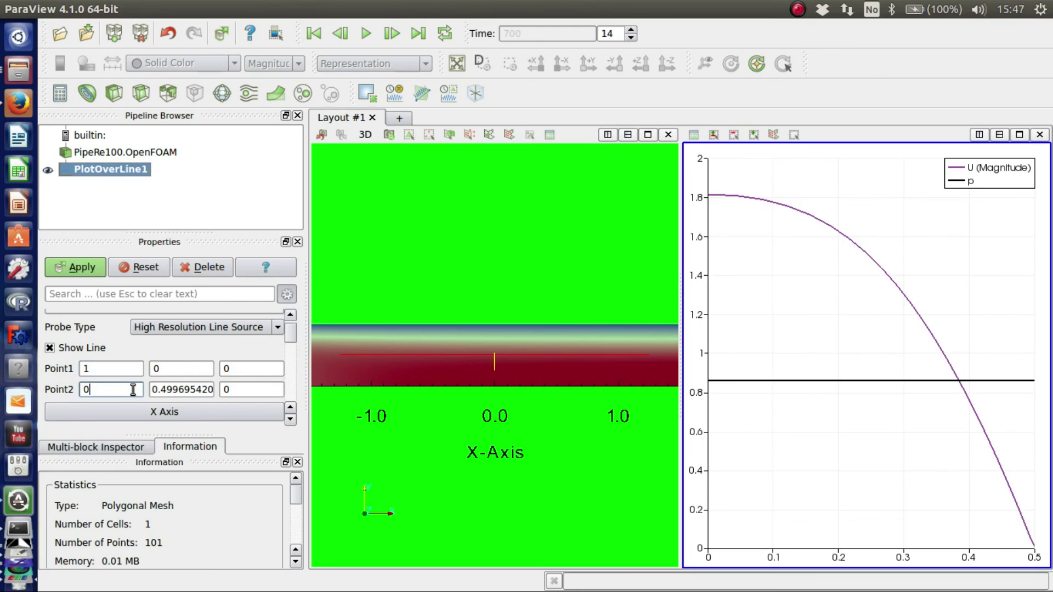
key(BackSpace)
text(1)
click(80, 266)
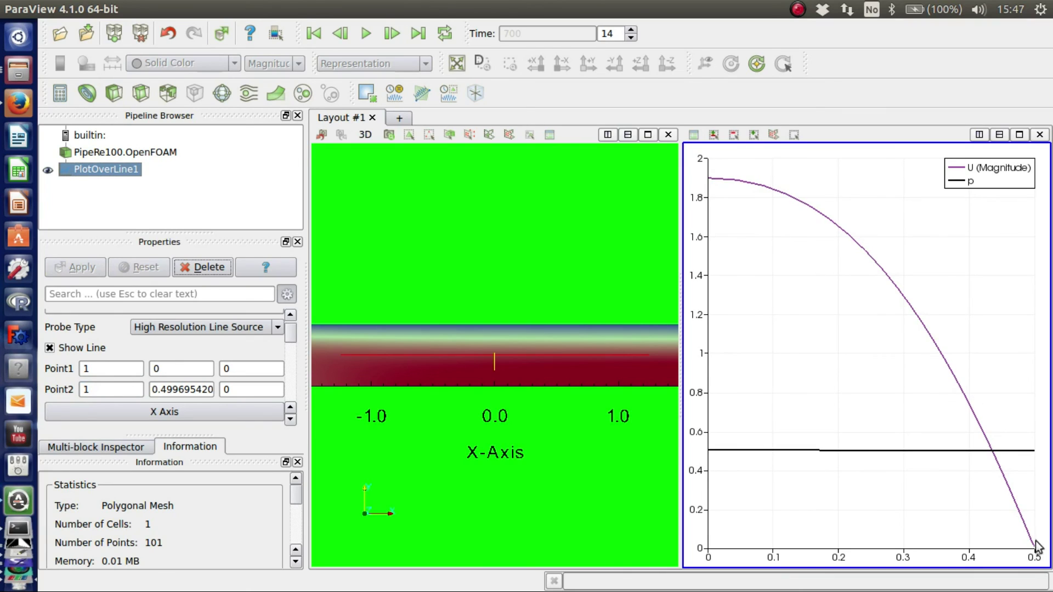
mouse_move(1027, 520)
mouse_move(713, 180)
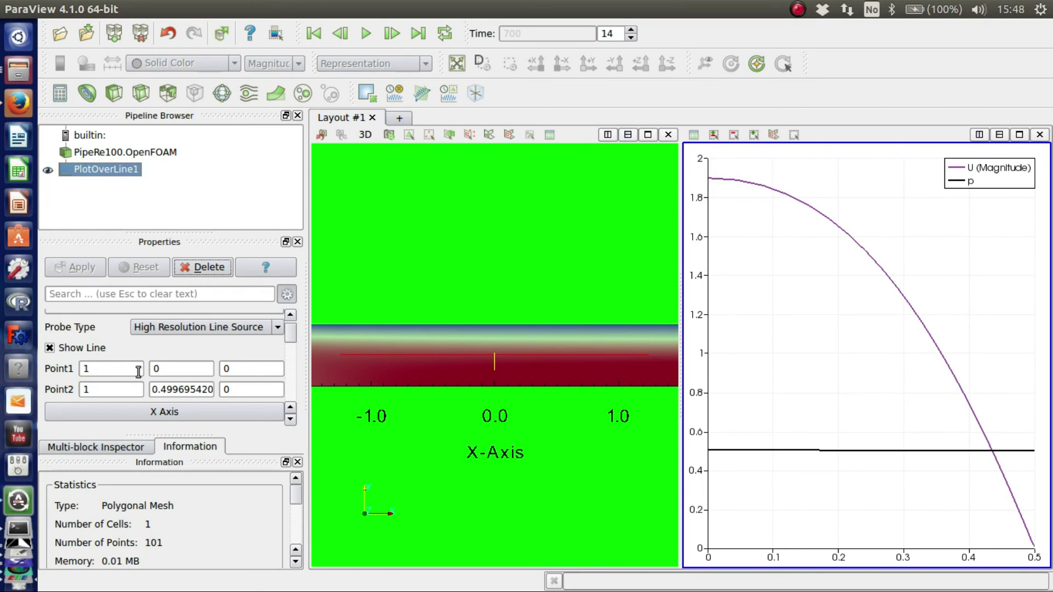
Step: Move the probe line's Point1 and Point2 to x = 2 and apply
scroll(136, 358, up, 1)
scroll(446, 373, up, 3)
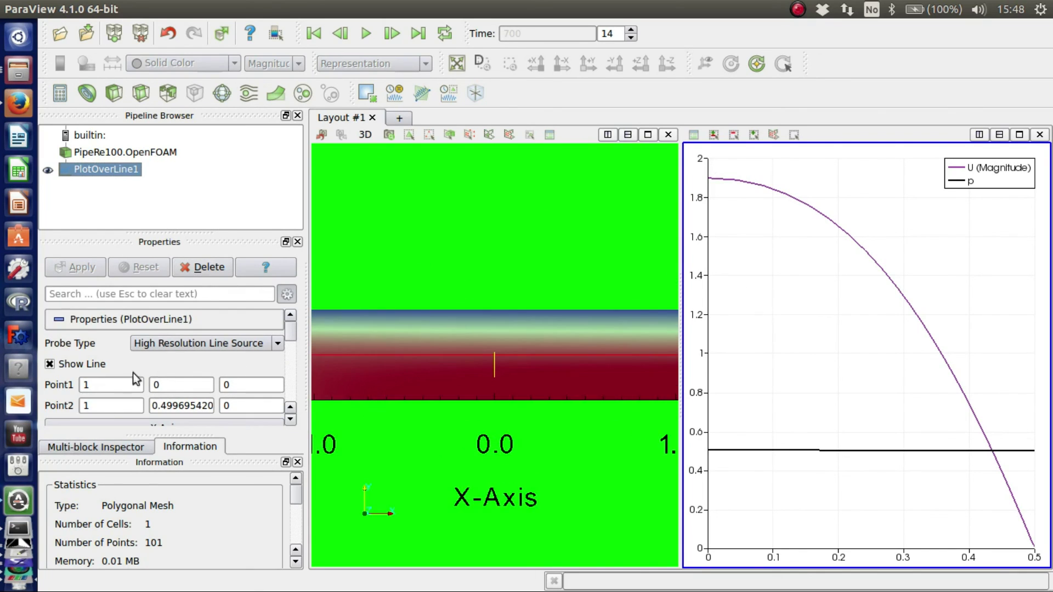
scroll(357, 363, down, 5)
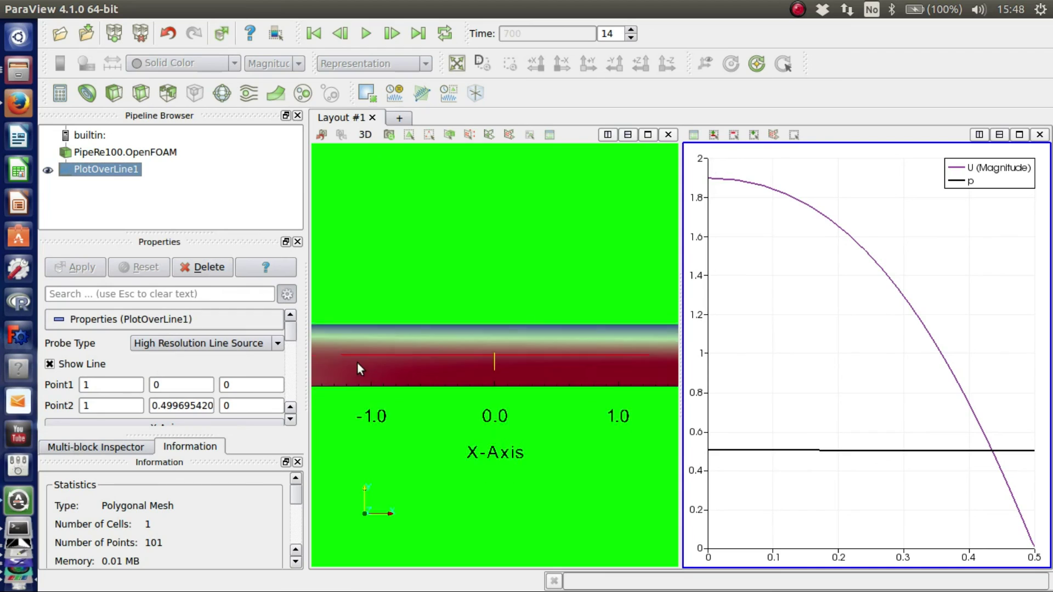
double_click(107, 390)
text(2)
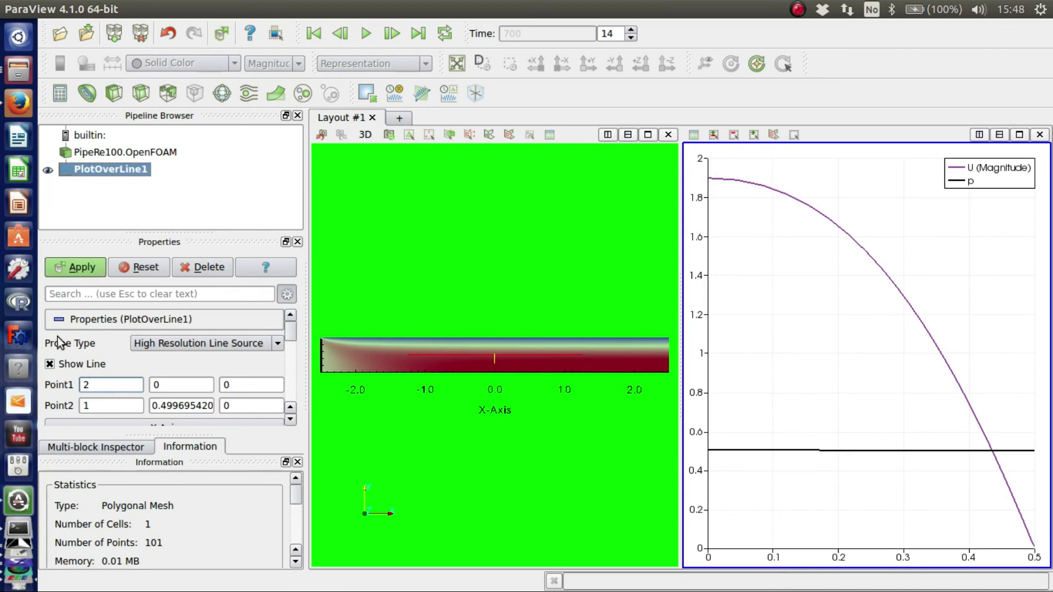
double_click(100, 405)
text(2)
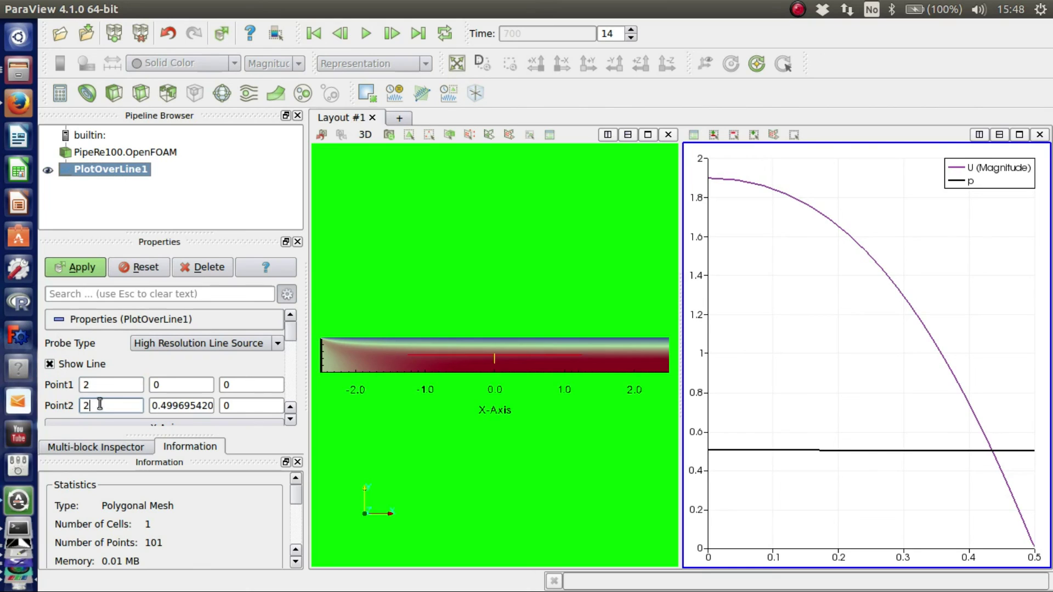
click(86, 271)
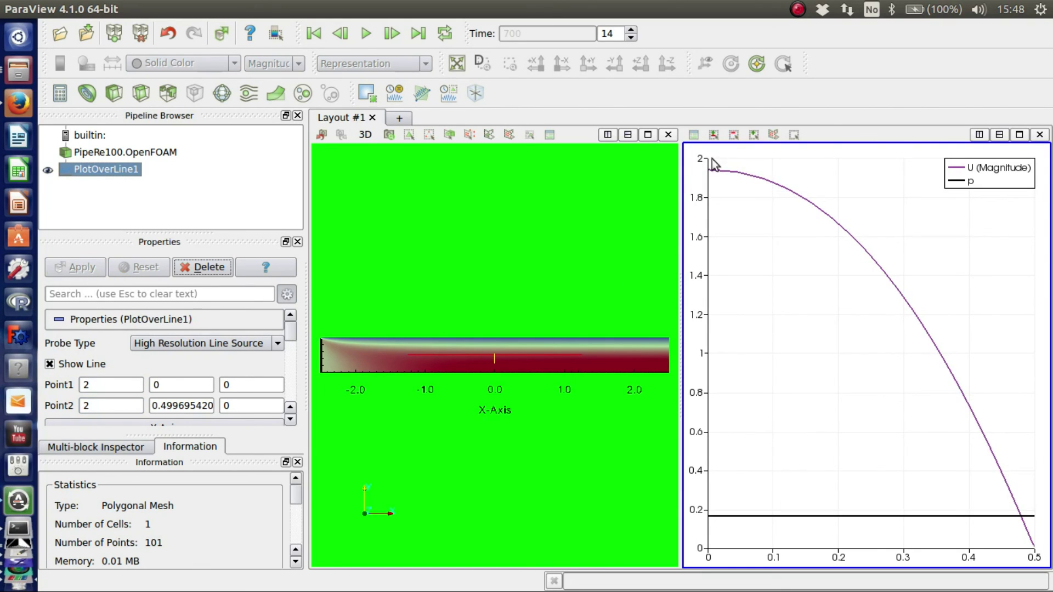
Step: Shift the probe line to x = 2.5 near the outlet and apply, where p is 0
click(115, 380)
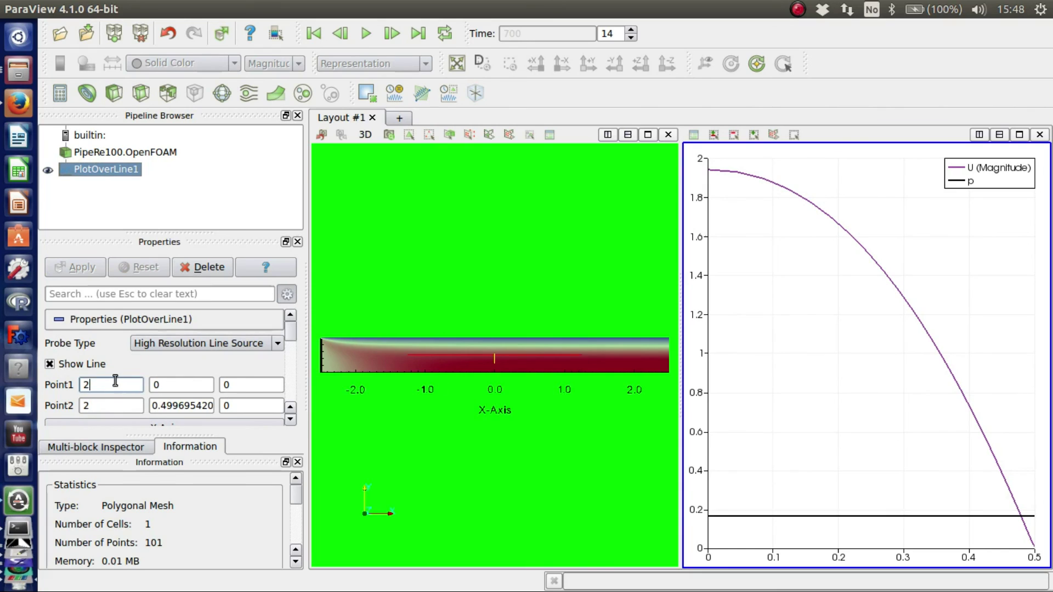
key(BackSpace)
text(.)
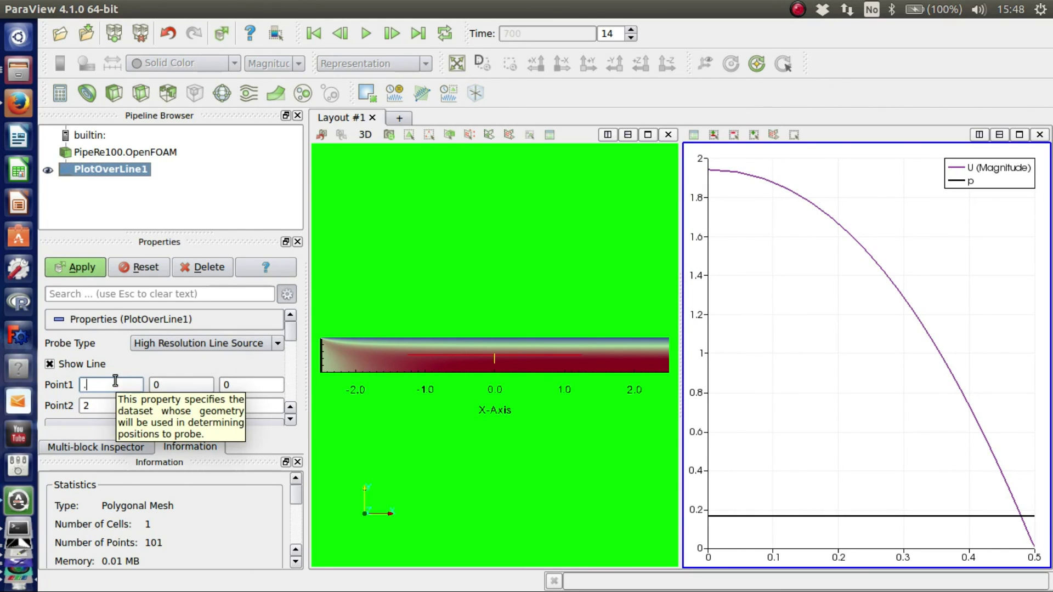
text(5)
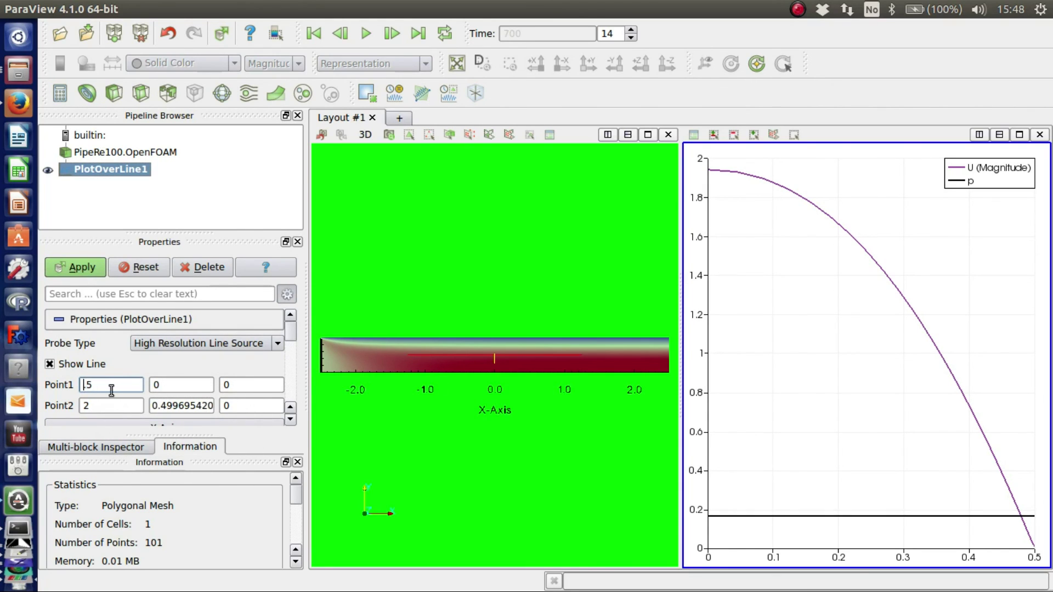
text(2)
click(119, 405)
text(.5)
click(82, 267)
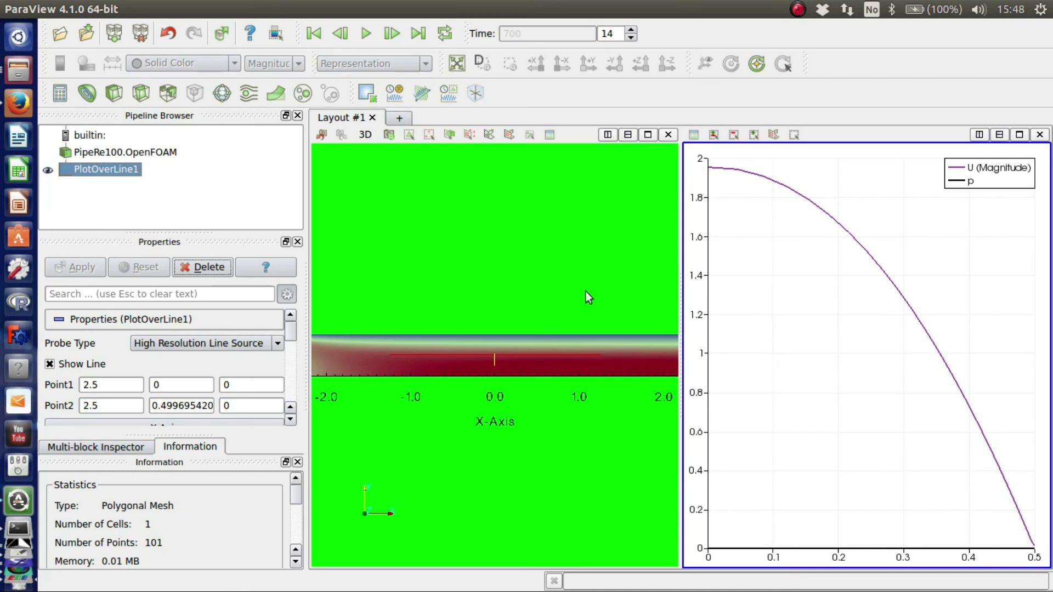
scroll(502, 347, down, 5)
scroll(346, 345, up, 4)
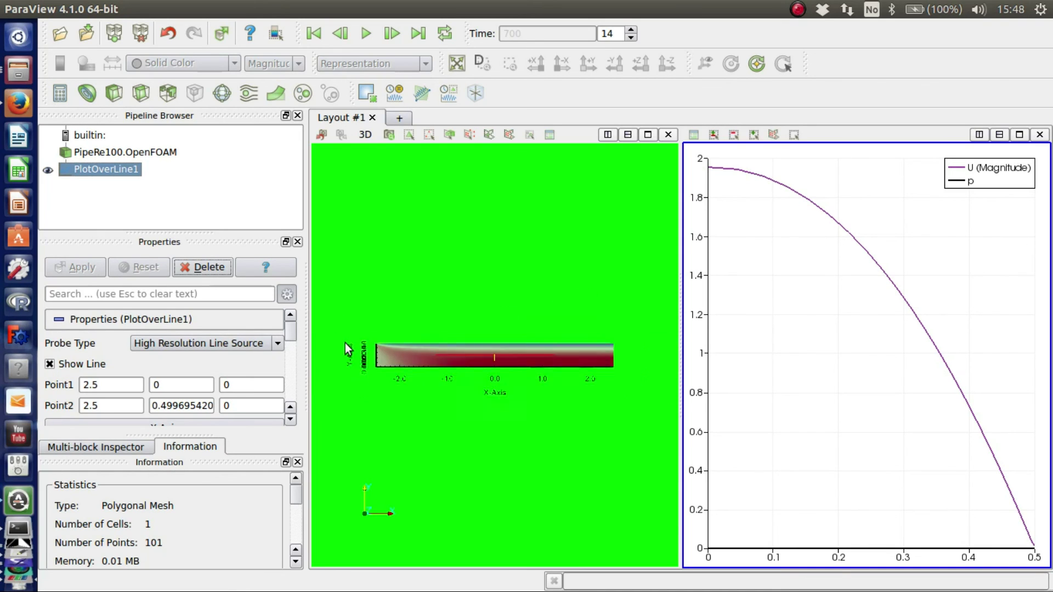